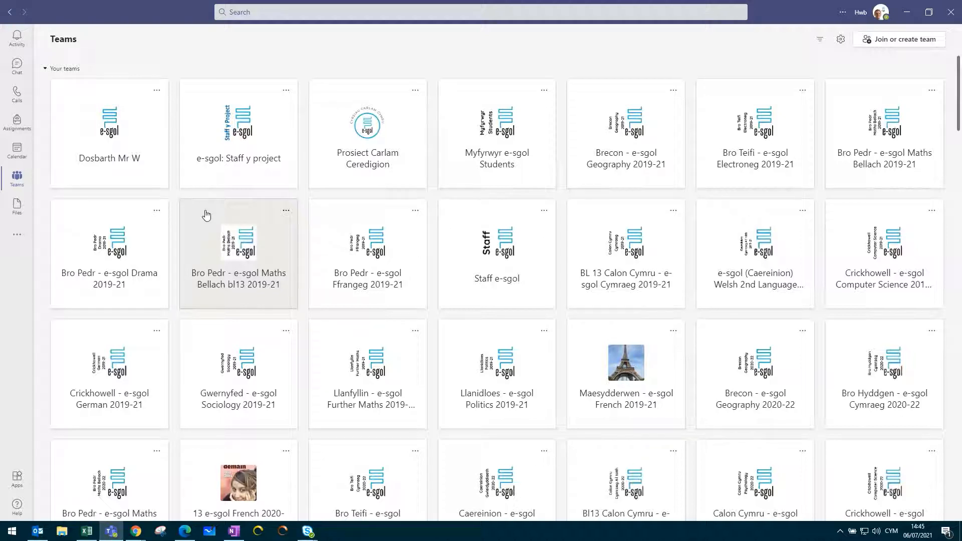
# Step: Open the Class Notebook of the Dosbarth Mr W team and show its section navigation
pyautogui.click(125, 160)
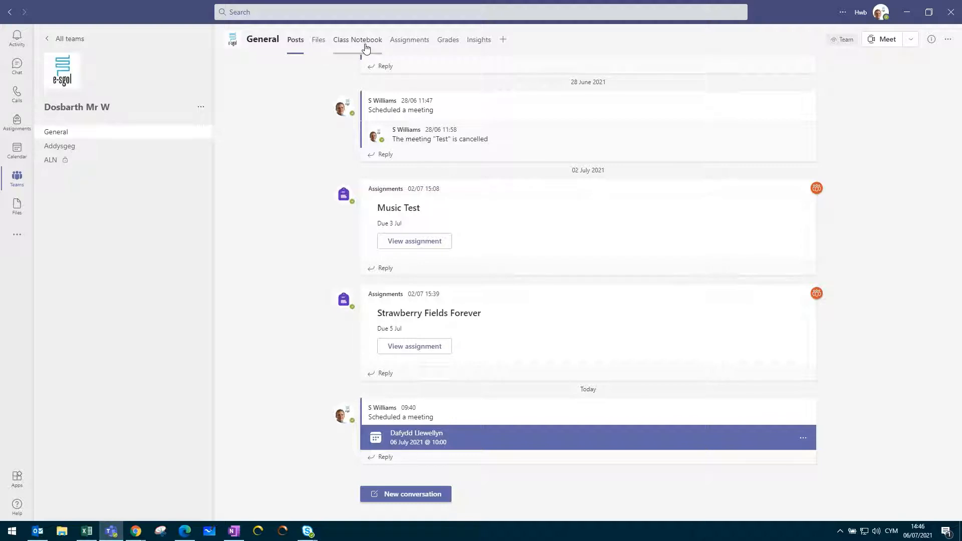
pyautogui.click(366, 48)
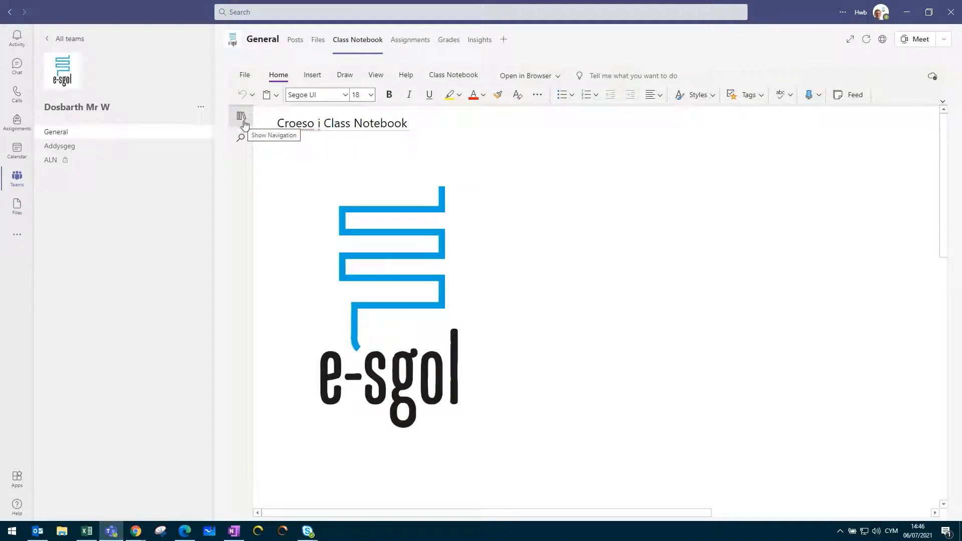
pyautogui.click(243, 122)
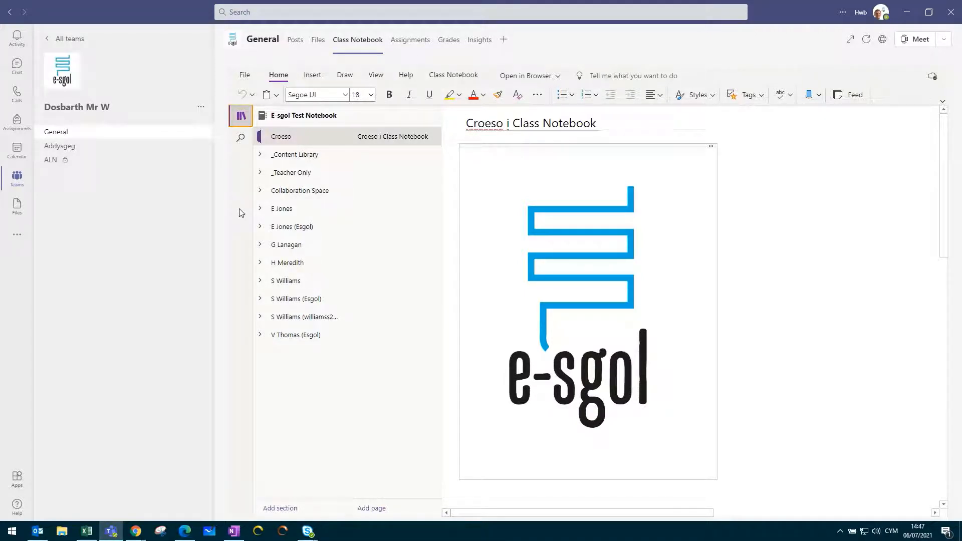
# Step: Look for the OneNote versions among the installed Windows apps, and close the app list without launching one
pyautogui.click(10, 535)
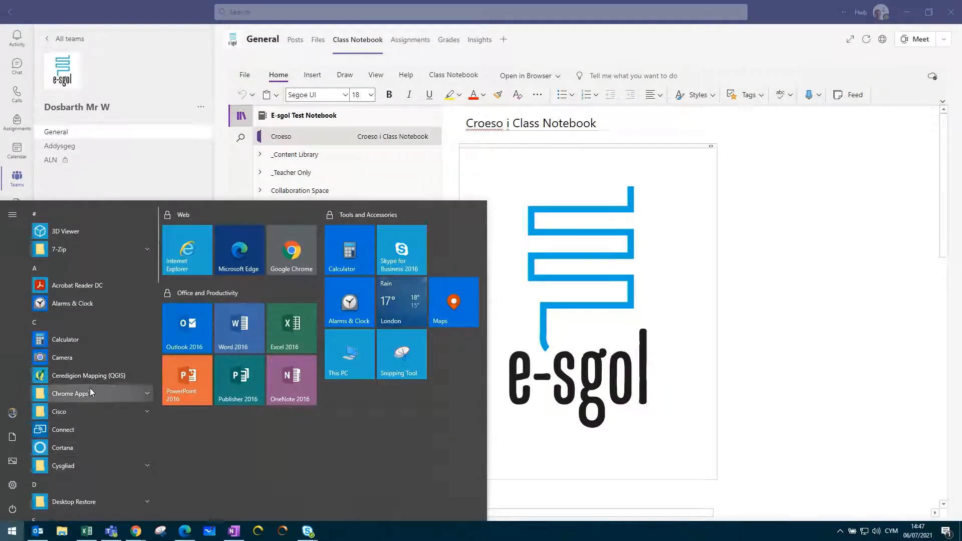
pyautogui.scroll(-3, 90, 388)
pyautogui.scroll(-10, 91, 387)
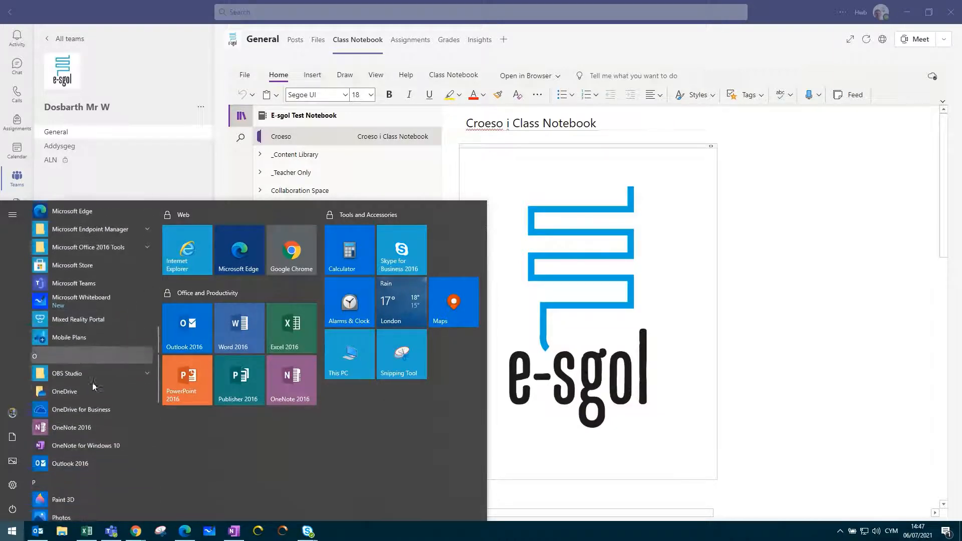
pyautogui.scroll(-2, 94, 386)
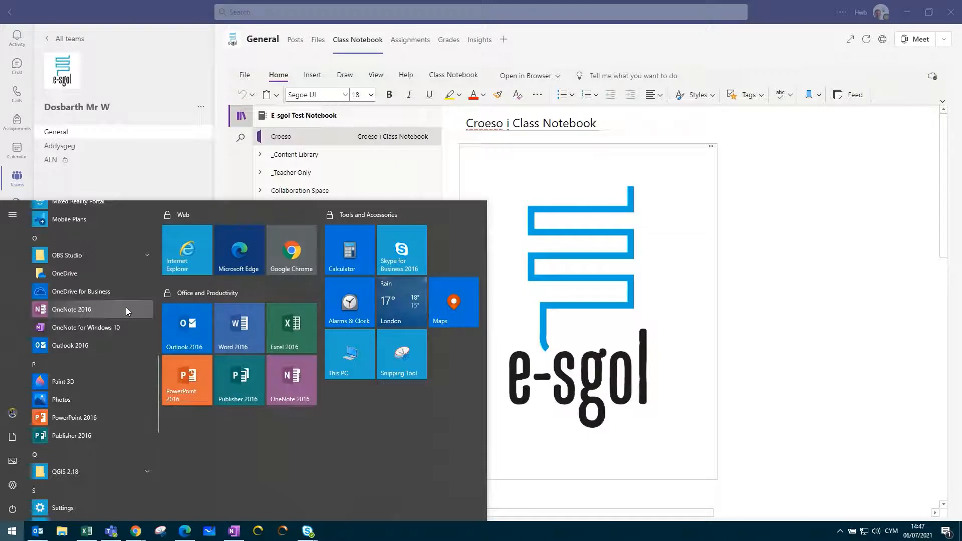
pyautogui.click(774, 449)
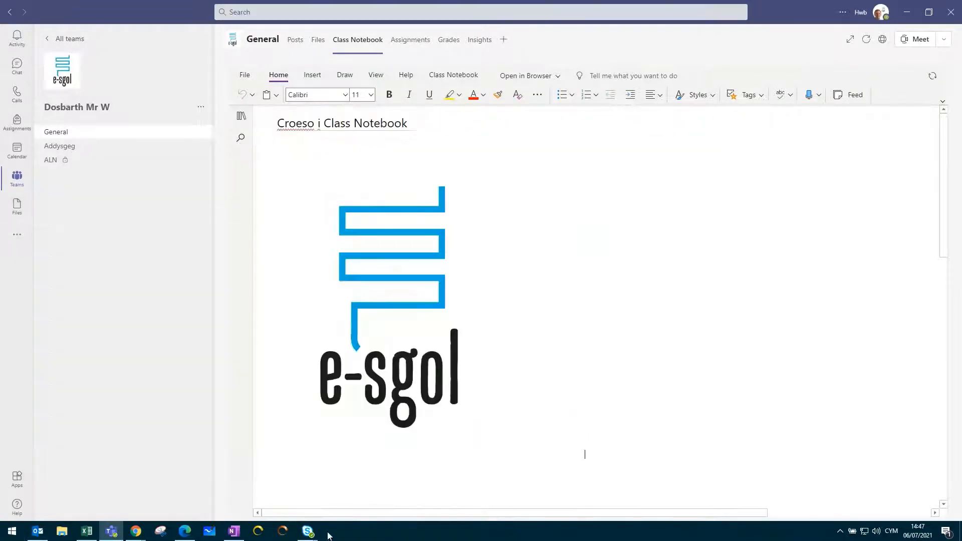
# Step: Switch between OneNote for Windows 10 and Teams to compare how each shows the class notebook, ending in OneNote
pyautogui.click(233, 531)
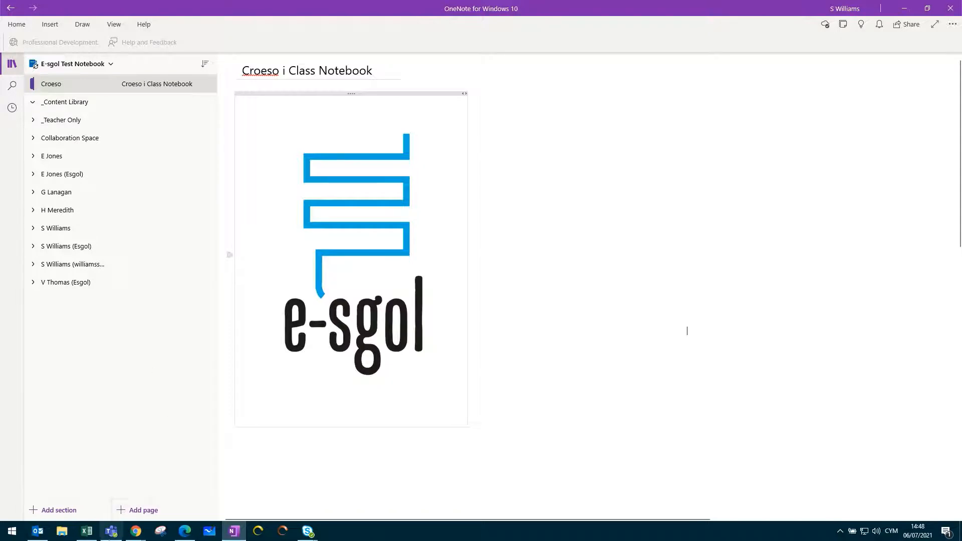
pyautogui.click(113, 532)
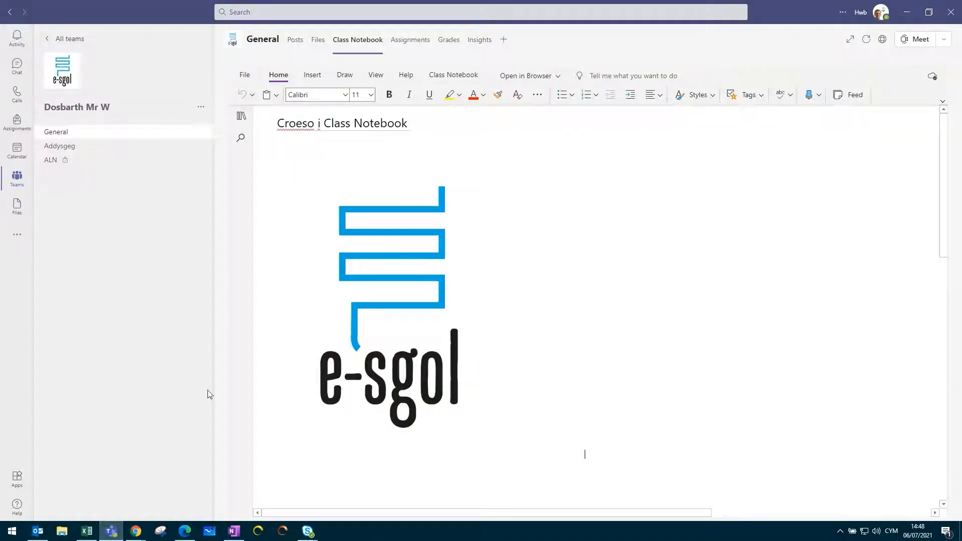
pyautogui.click(234, 531)
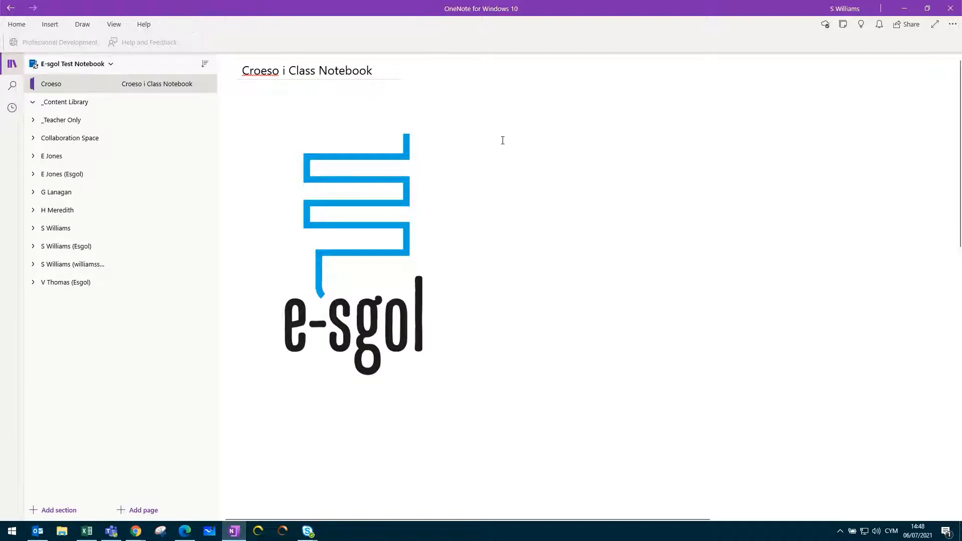
# Step: Turn on Class Notebook tools in the OneNote options and close the settings
pyautogui.click(953, 25)
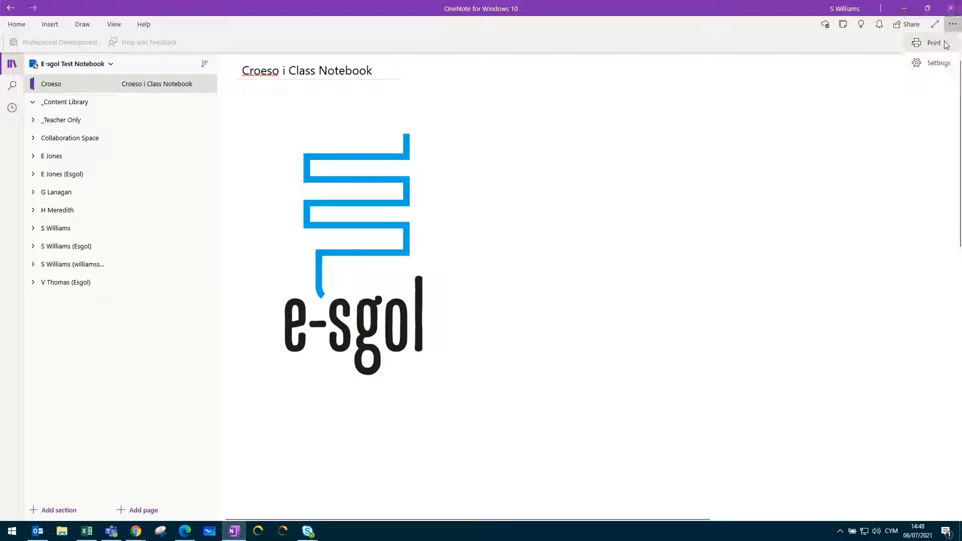
pyautogui.click(927, 63)
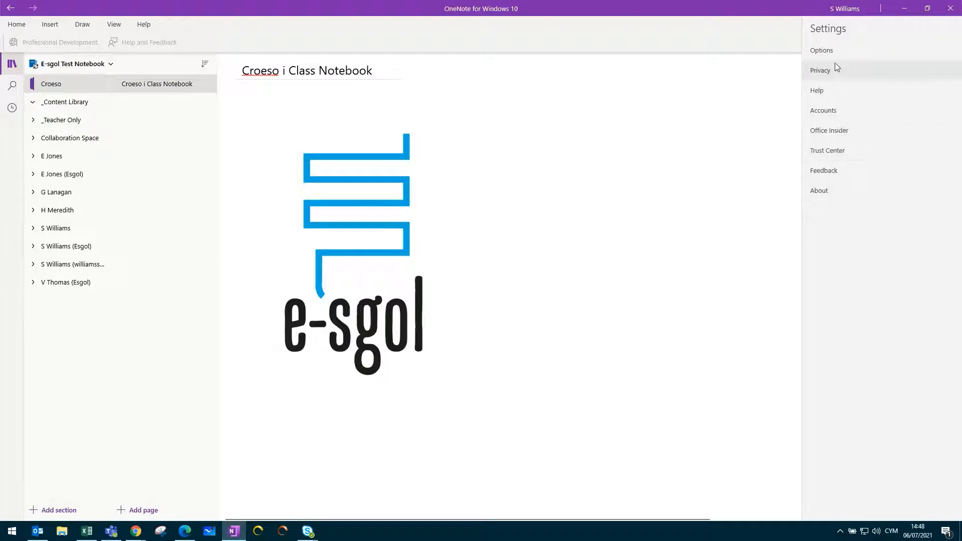
pyautogui.click(856, 54)
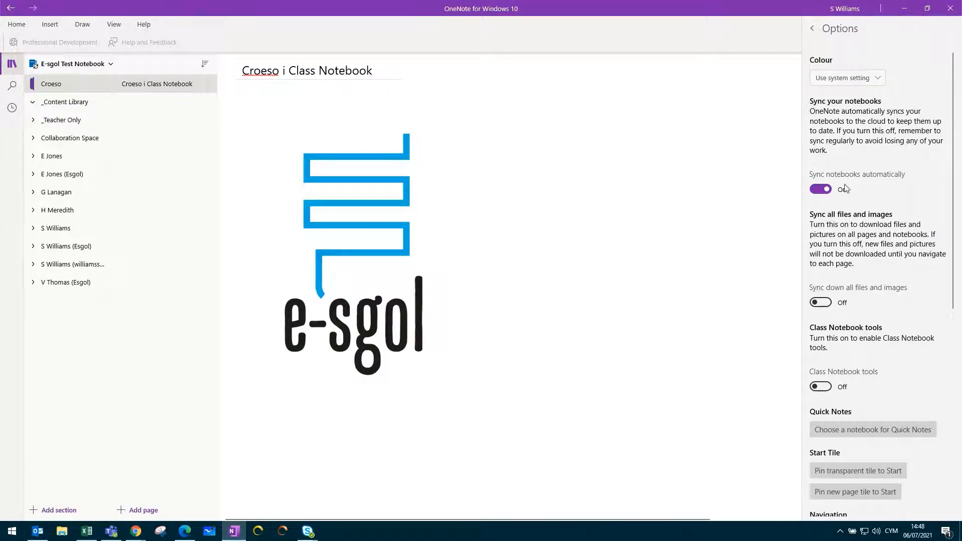
pyautogui.scroll(-3, 851, 309)
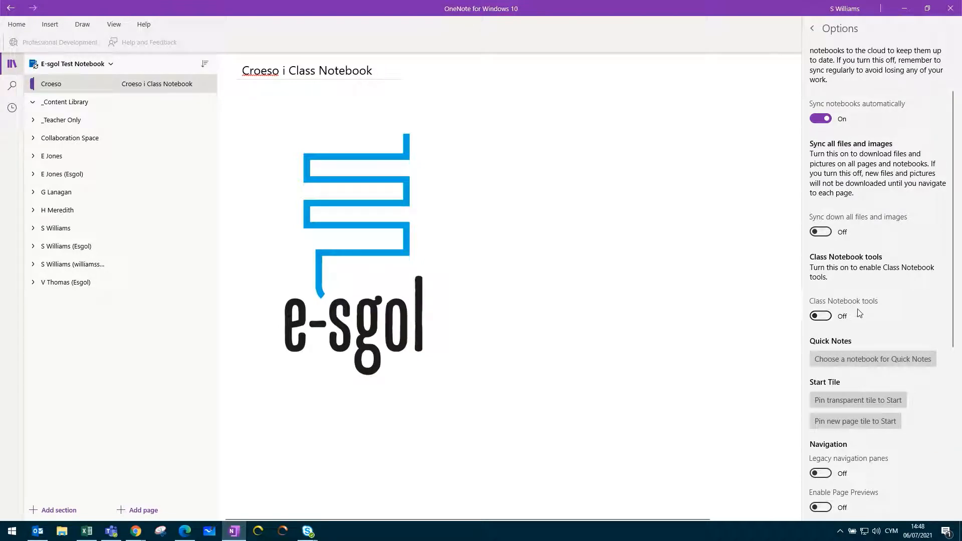
pyautogui.click(826, 318)
pyautogui.click(826, 321)
pyautogui.click(826, 320)
pyautogui.click(812, 30)
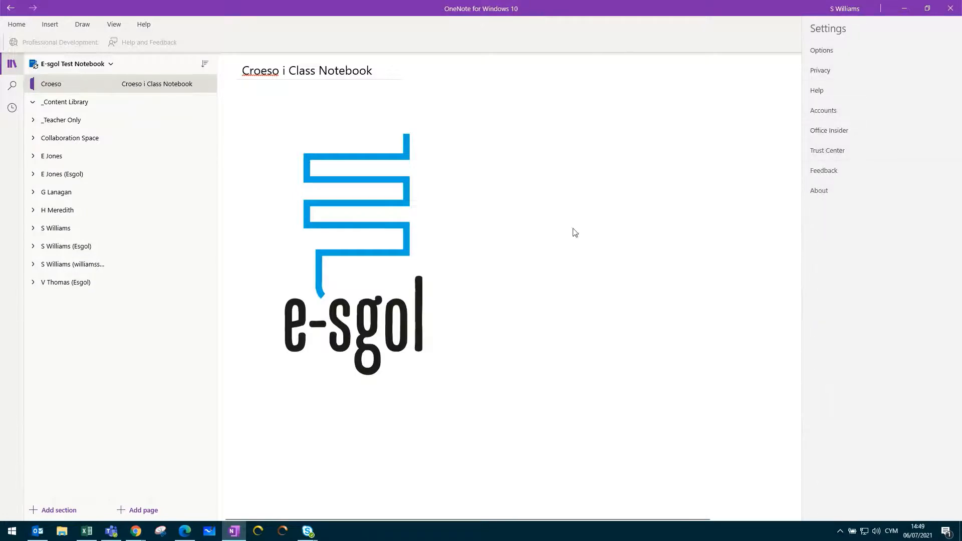
pyautogui.click(594, 55)
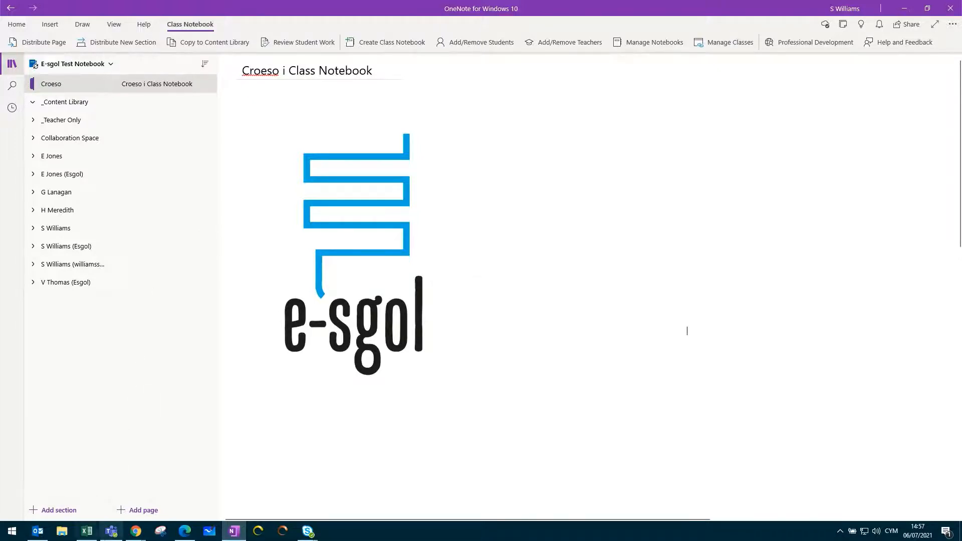
# Step: Switch to Teams, show the class notebook's navigation to compare its sections, and return to OneNote
pyautogui.click(111, 531)
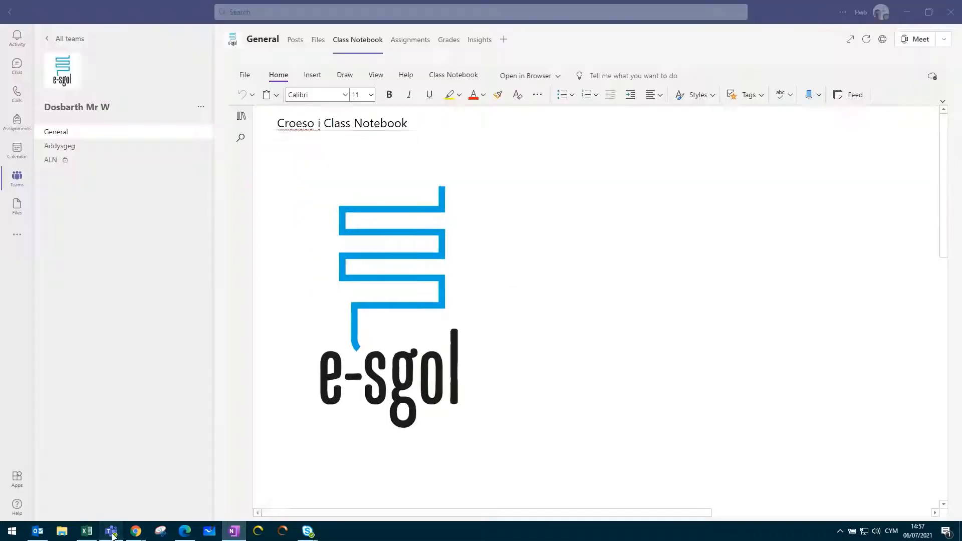
pyautogui.click(241, 115)
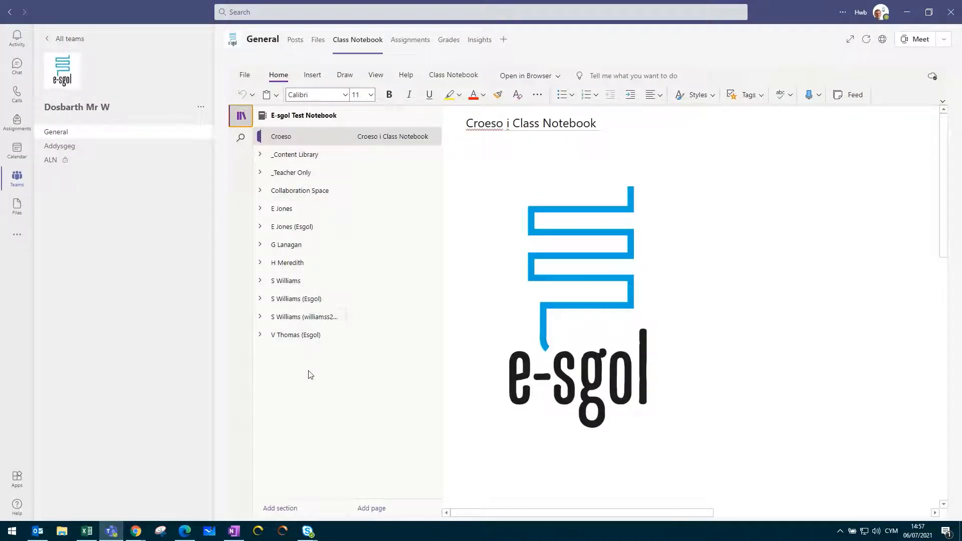
pyautogui.click(233, 530)
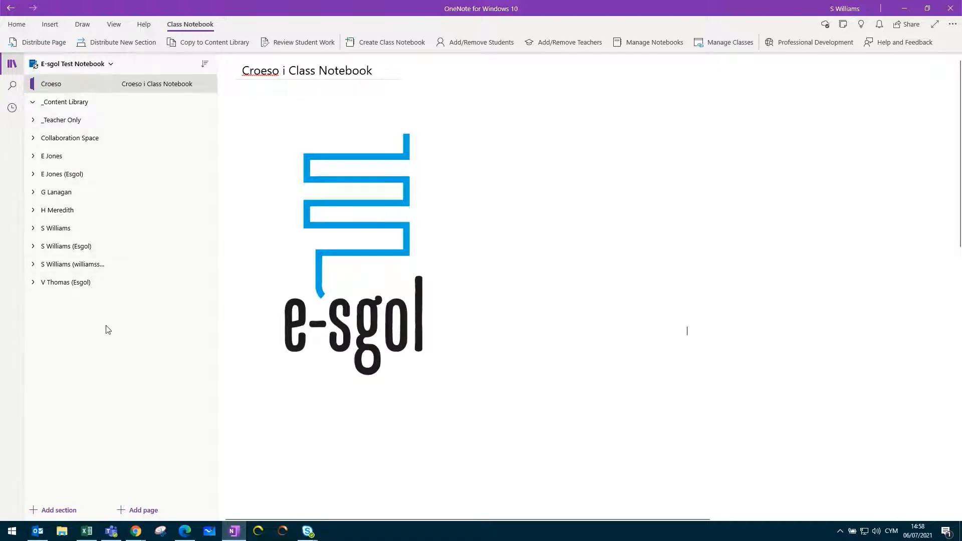
# Step: Open the "--Testing-- Notebook" from the list of additional notebooks
pyautogui.click(110, 66)
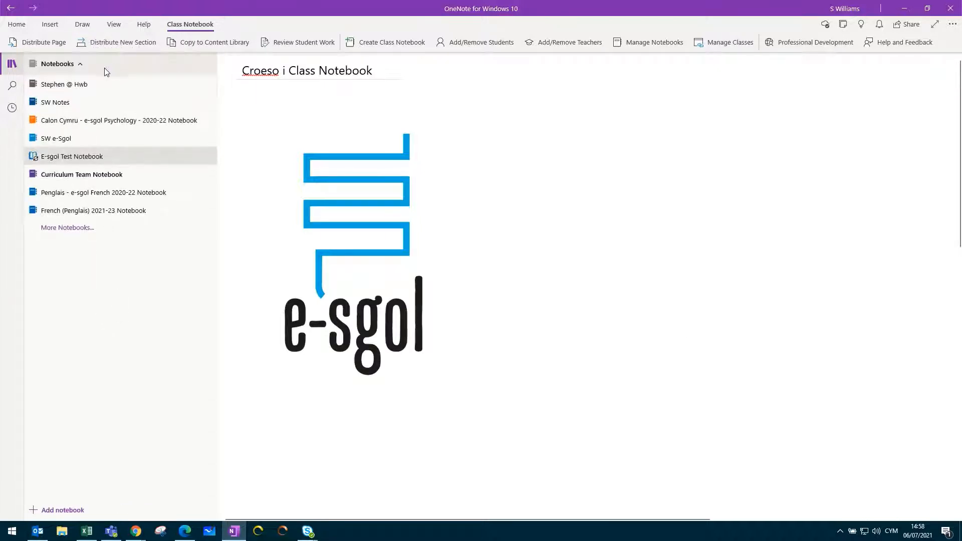
pyautogui.click(65, 228)
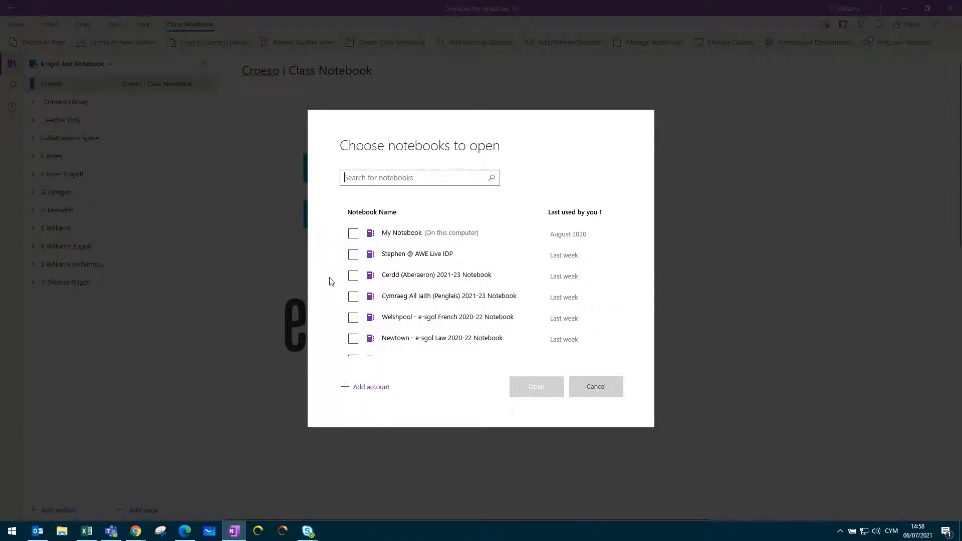
pyautogui.scroll(-3, 351, 273)
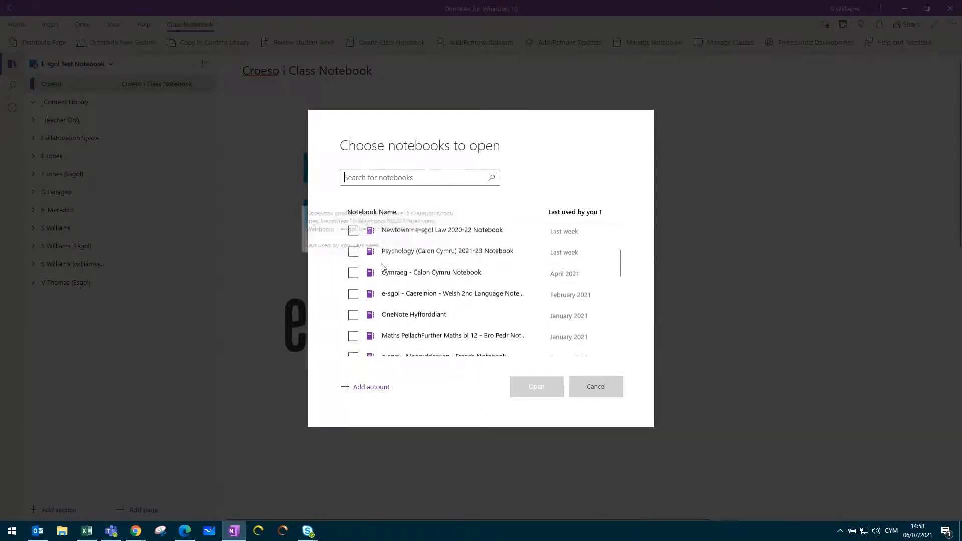
pyautogui.scroll(-2, 381, 268)
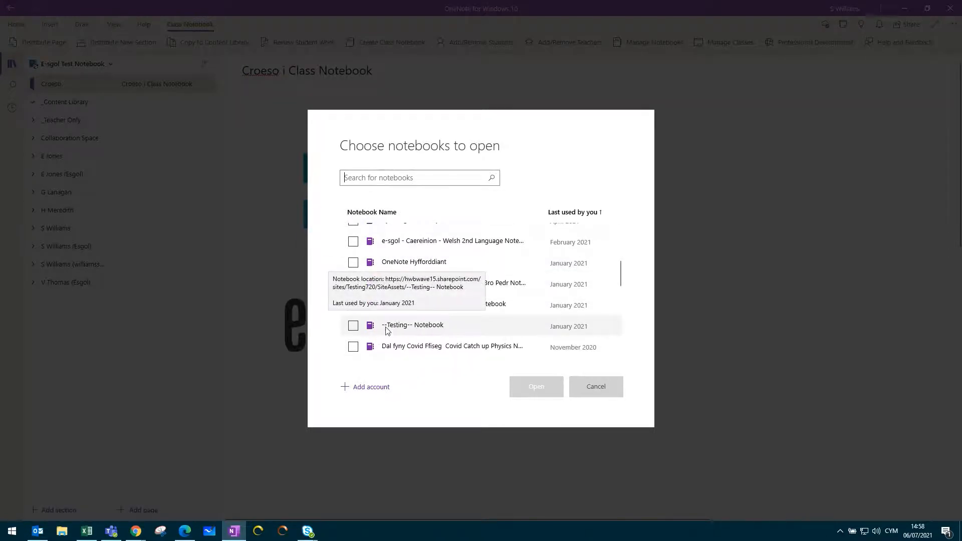
pyautogui.click(353, 326)
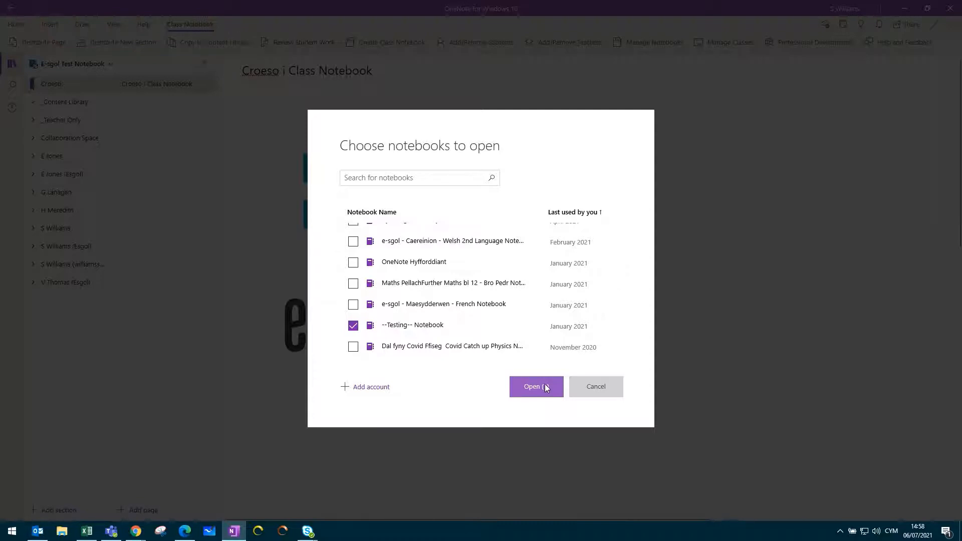
pyautogui.click(545, 384)
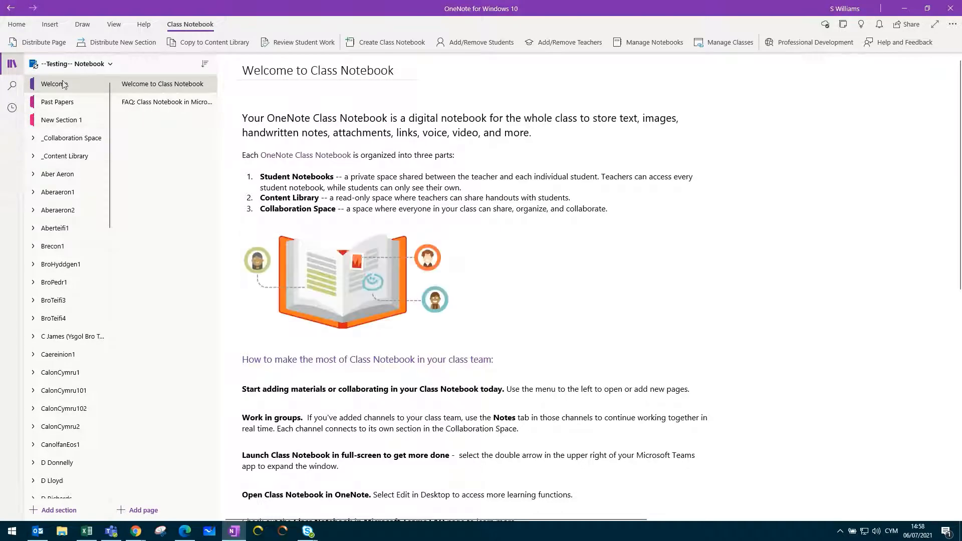
# Step: Look through the sections of the "--Testing-- Notebook" and switch back to the E-sgol Test Notebook
pyautogui.scroll(-15, 53, 256)
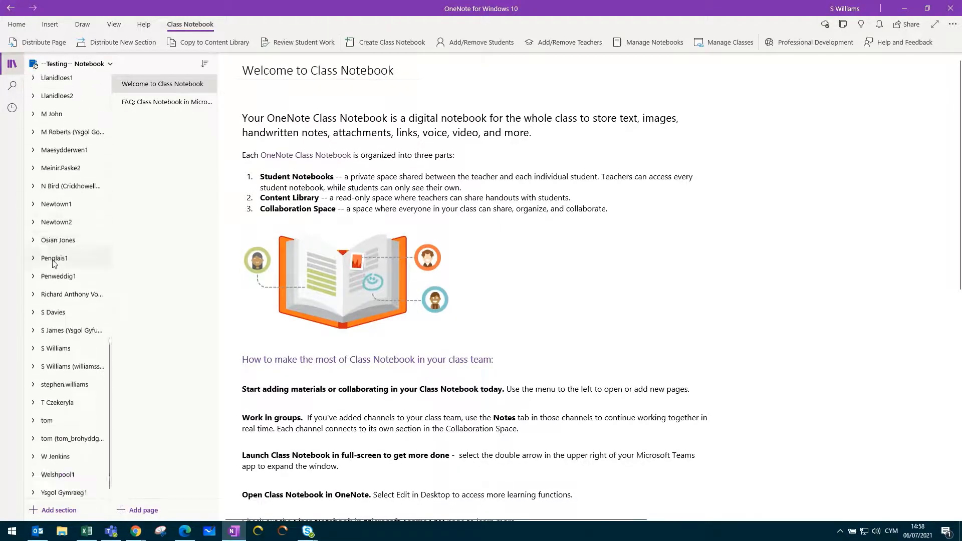
pyautogui.scroll(15, 54, 263)
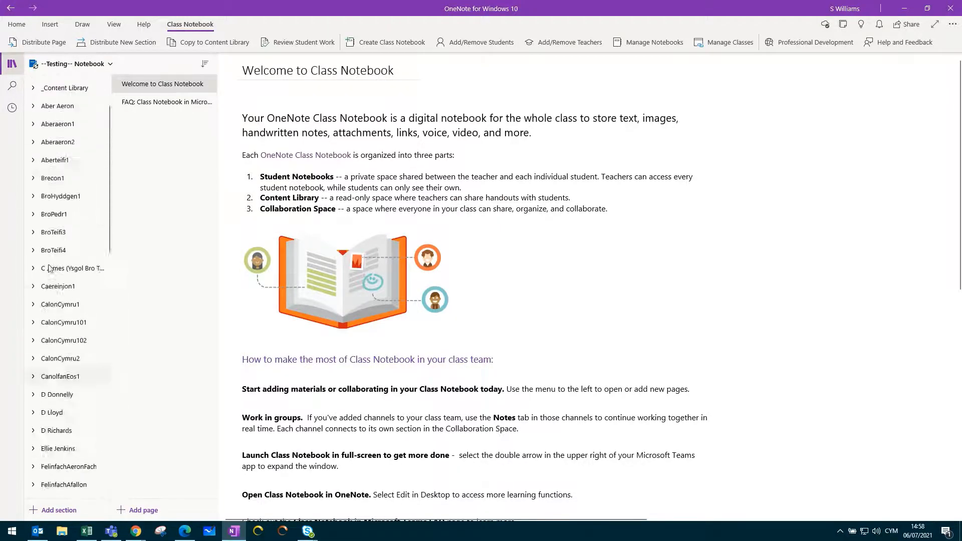
pyautogui.click(110, 64)
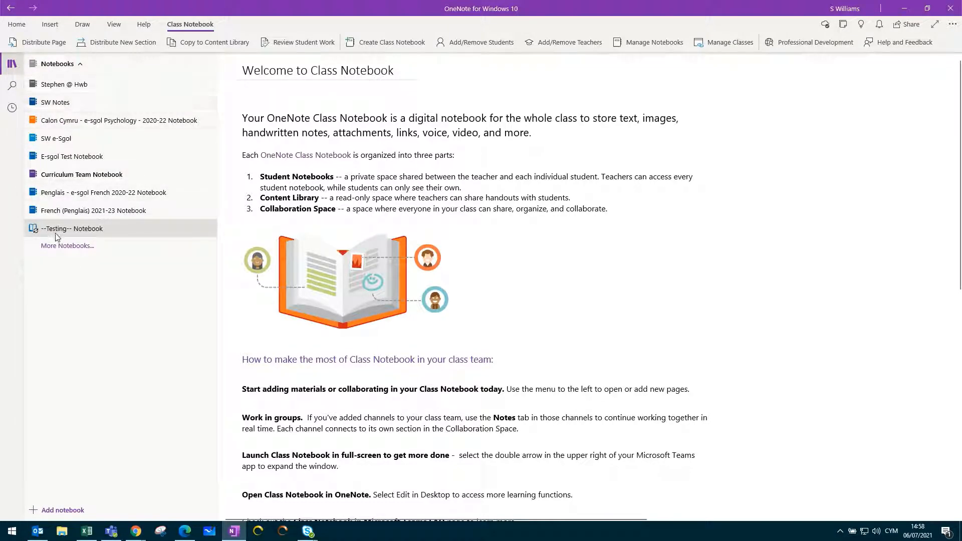
pyautogui.click(73, 158)
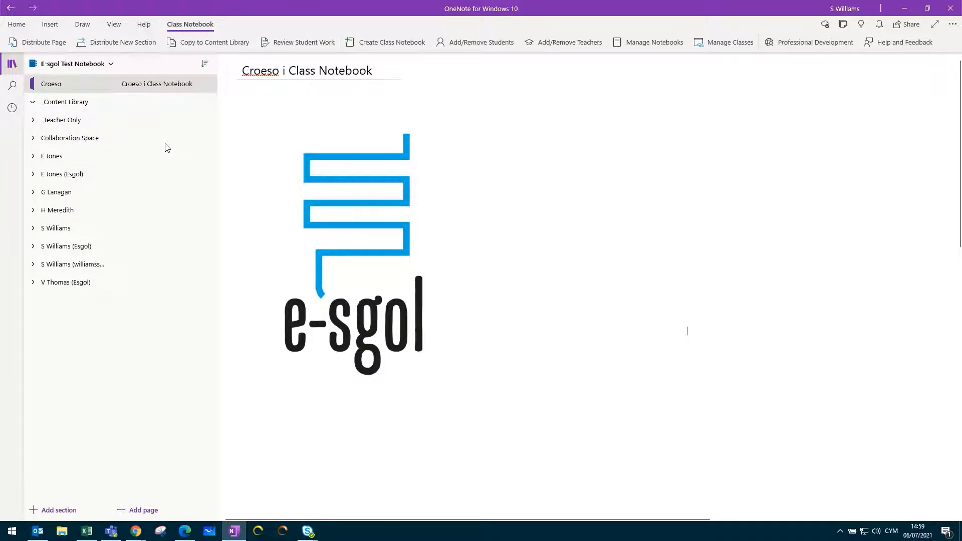
# Step: Select the _Content Library section group and sync only the E-sgol Test Notebook
pyautogui.click(31, 104)
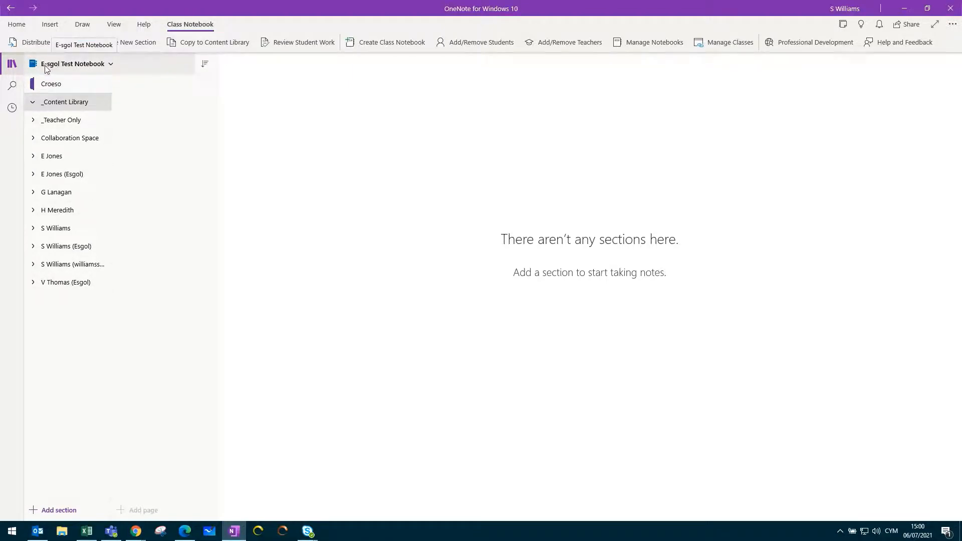
pyautogui.rightClick(80, 68)
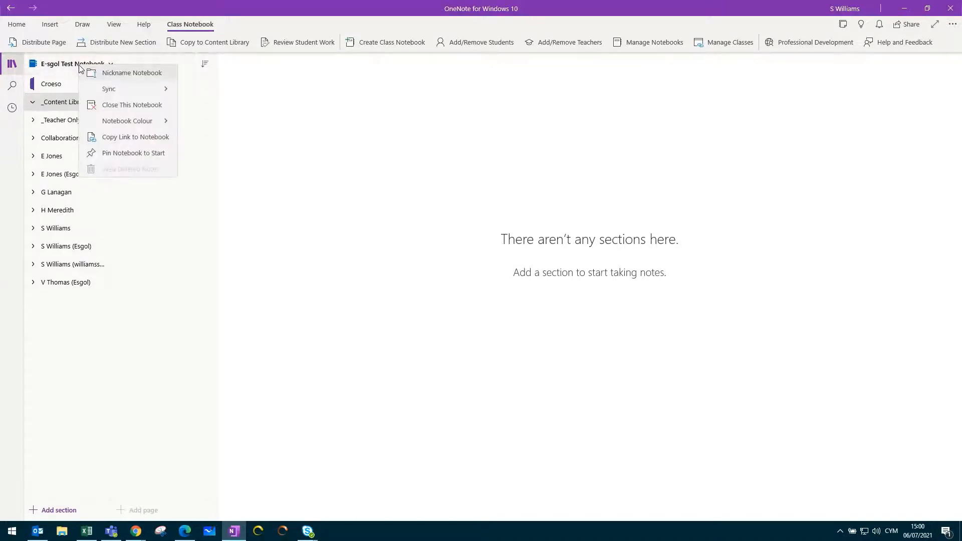
pyautogui.click(131, 91)
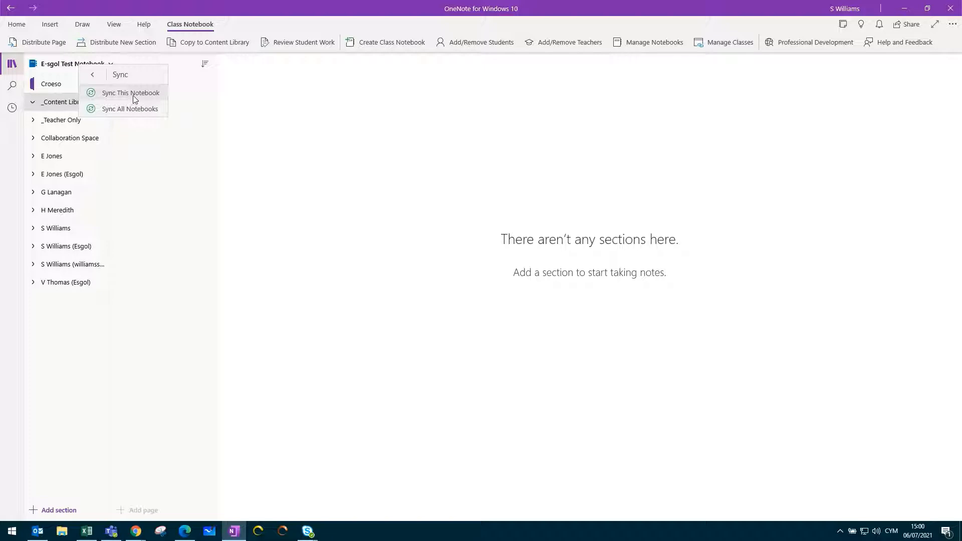
pyautogui.click(133, 95)
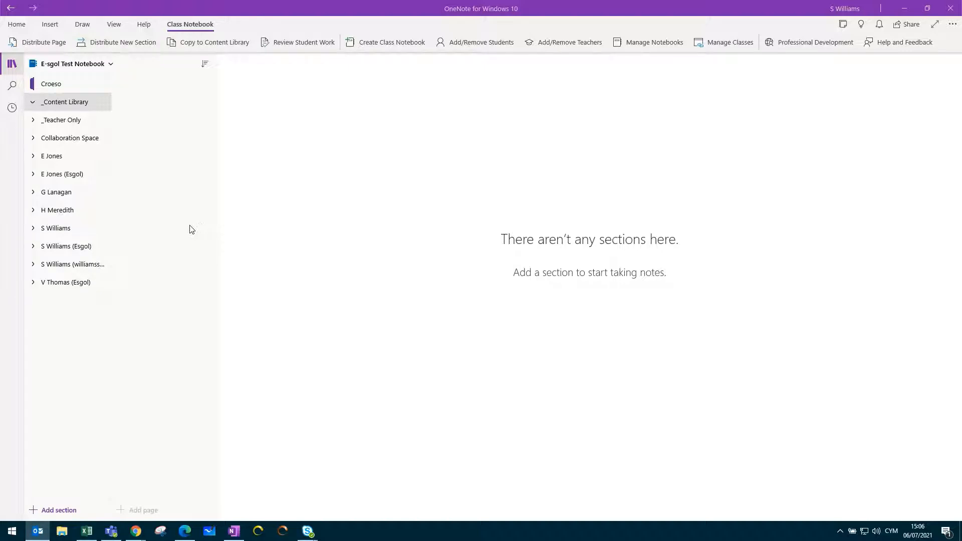
# Step: View the sync options of the E-sgol Test Notebook and the list of open notebooks, and return to that notebook
pyautogui.rightClick(60, 64)
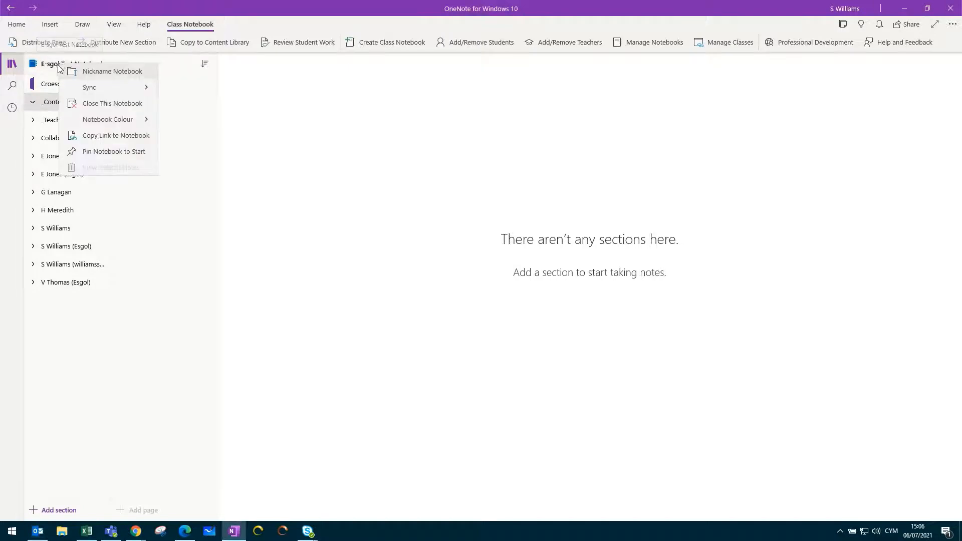
pyautogui.click(139, 91)
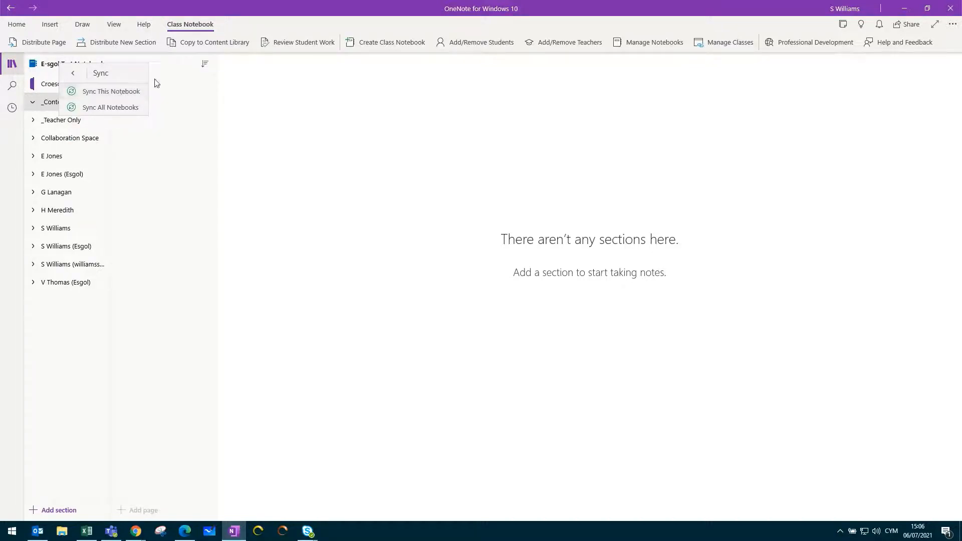
pyautogui.click(167, 70)
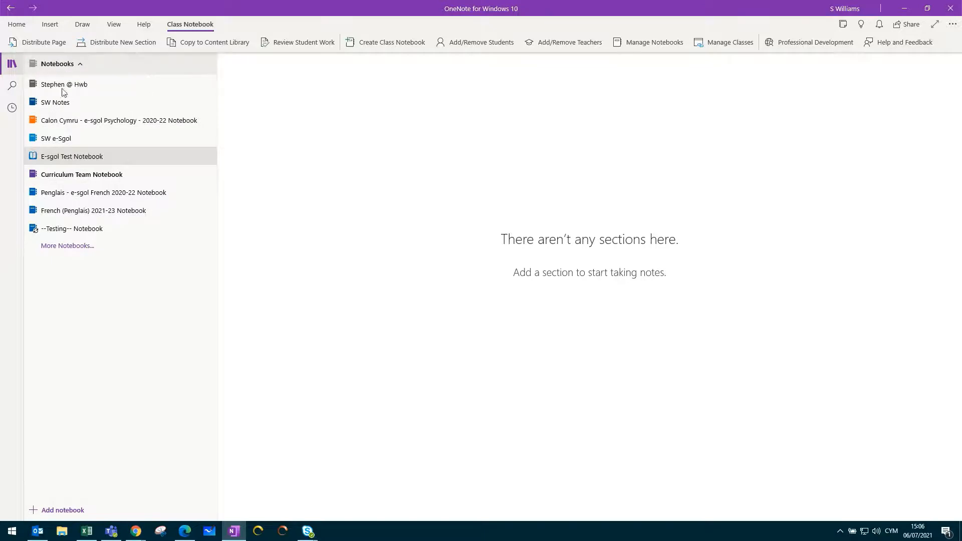
pyautogui.click(71, 156)
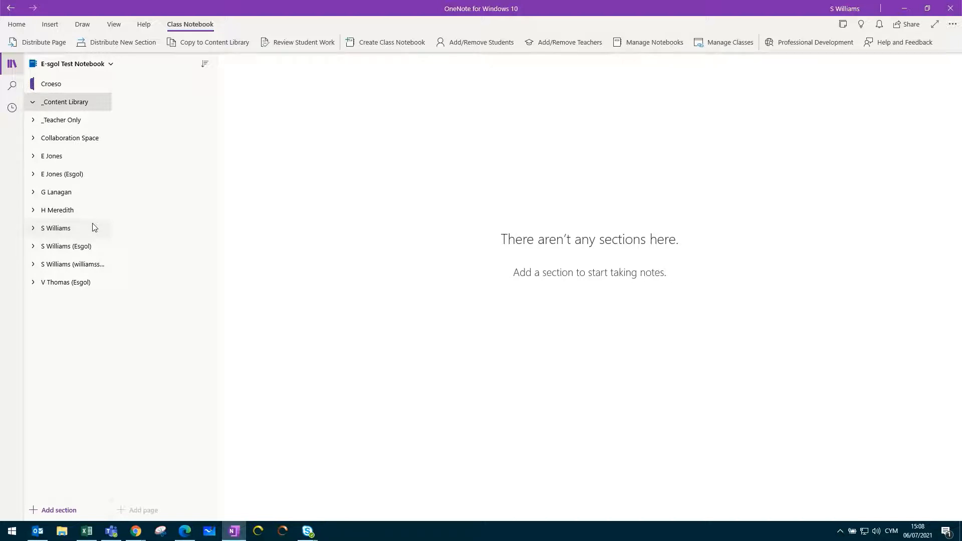
# Step: Add a section named "Unit 1 - Uned 2" to the _Content Library section group
pyautogui.click(62, 108)
pyautogui.click(67, 509)
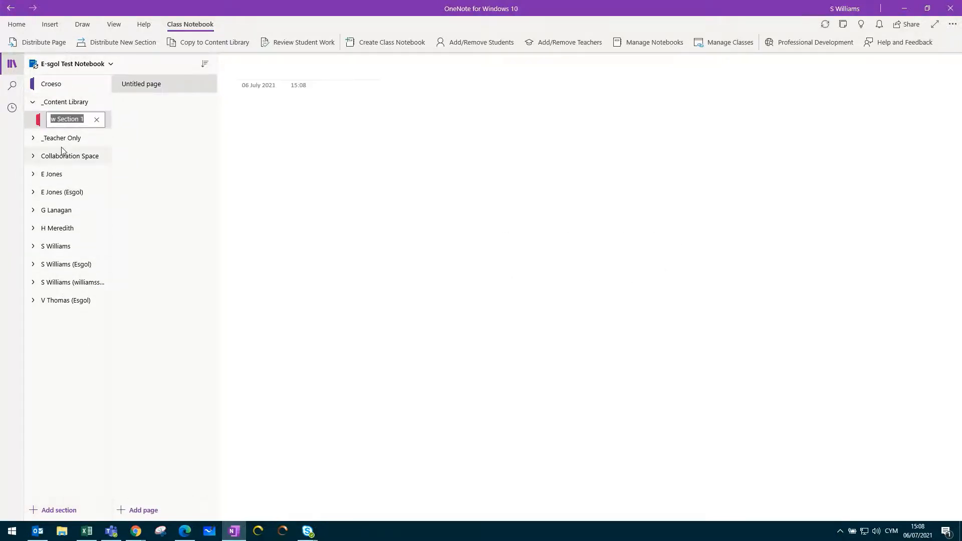
pyautogui.write('Unit')
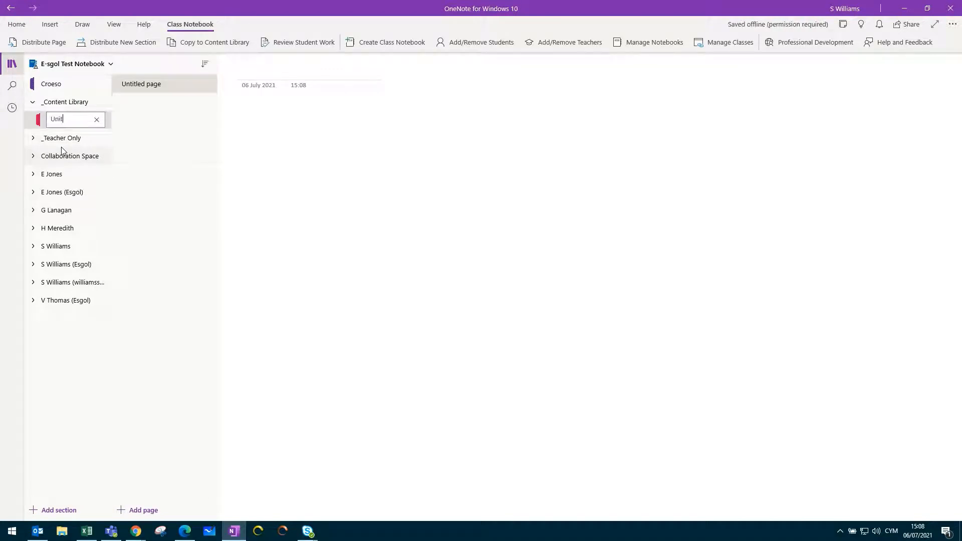
pyautogui.write(' 1 - Uned 2')
pyautogui.press('Return')
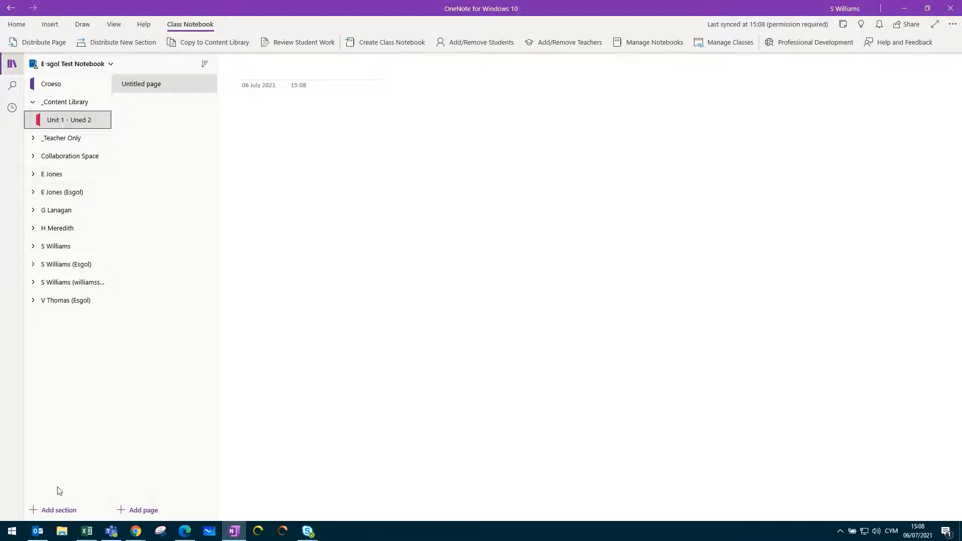
# Step: Add another section named "Unit 2 - Unit 2" to the _Content Library
pyautogui.click(54, 510)
pyautogui.write('Un')
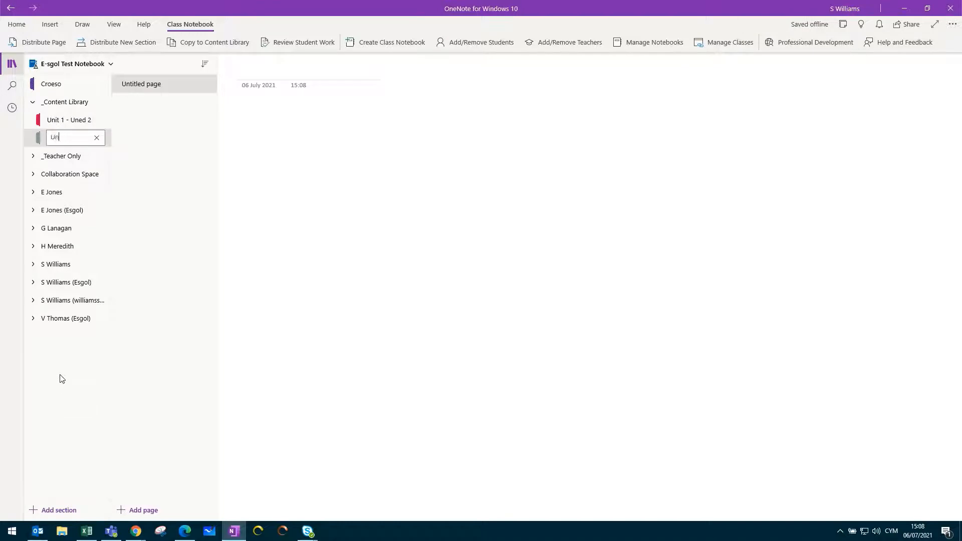
pyautogui.write('it')
pyautogui.write('2 - Unit 2')
pyautogui.press('Return')
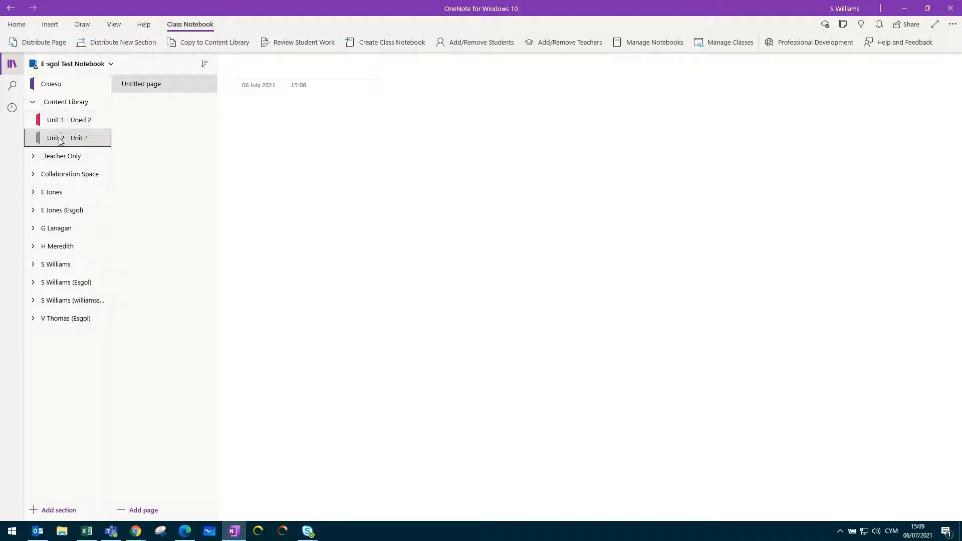
# Step: Rename the first section in the _Content Library as "Unit 1 - Uned 1"
pyautogui.click(73, 123)
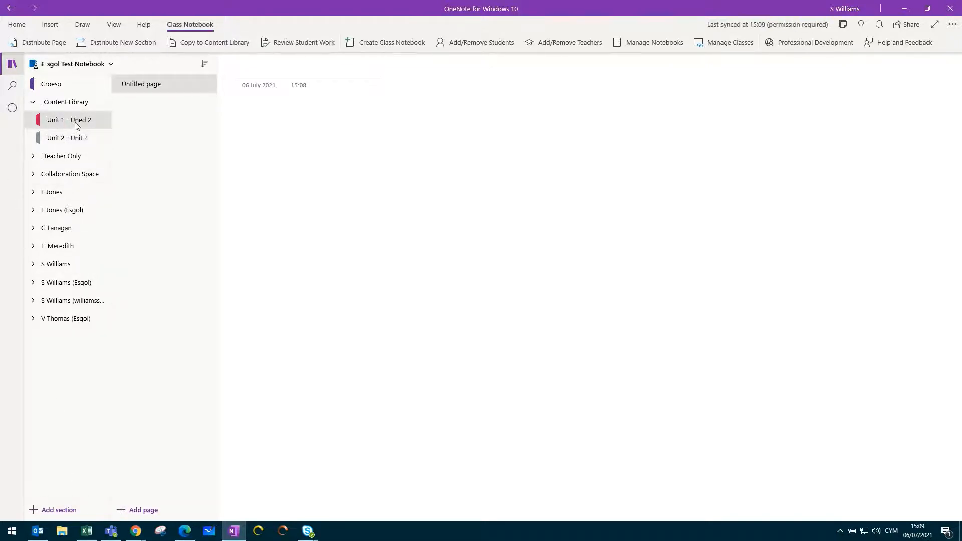
pyautogui.rightClick(76, 125)
pyautogui.click(114, 146)
pyautogui.press('BackSpace')
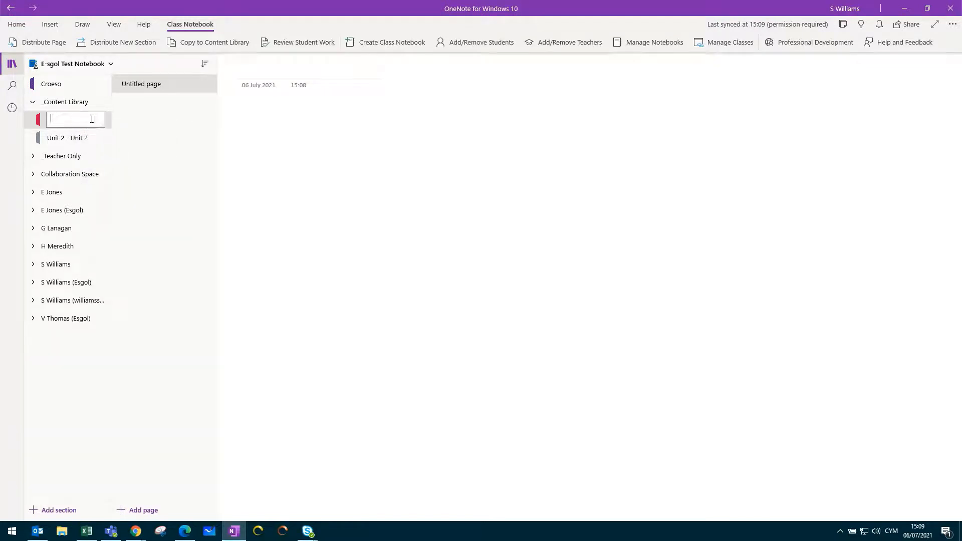
pyautogui.write('Unit 1 - Uned 1')
pyautogui.press('Return')
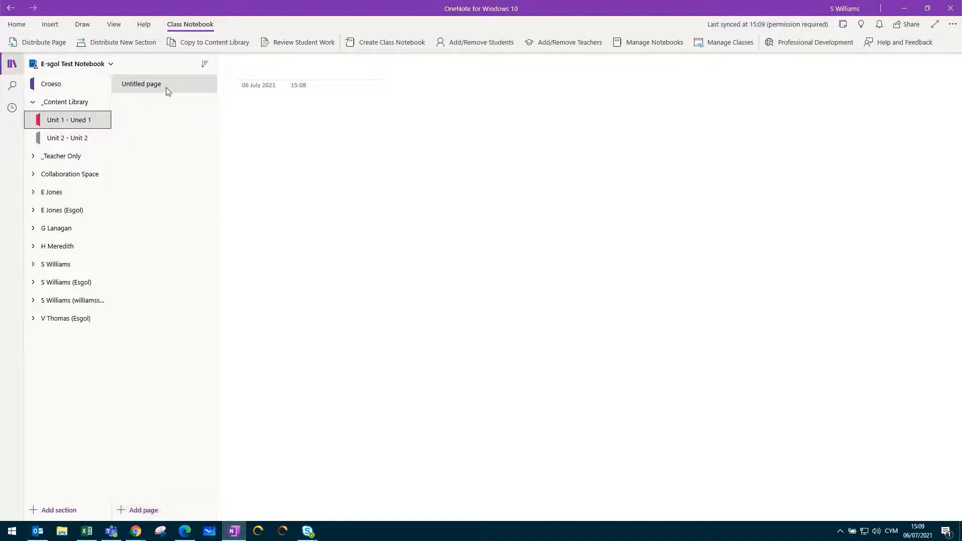
# Step: Title the untitled page in the Unit 1 - Uned 1 section "Task 1"
pyautogui.click(272, 72)
pyautogui.write('Task 1')
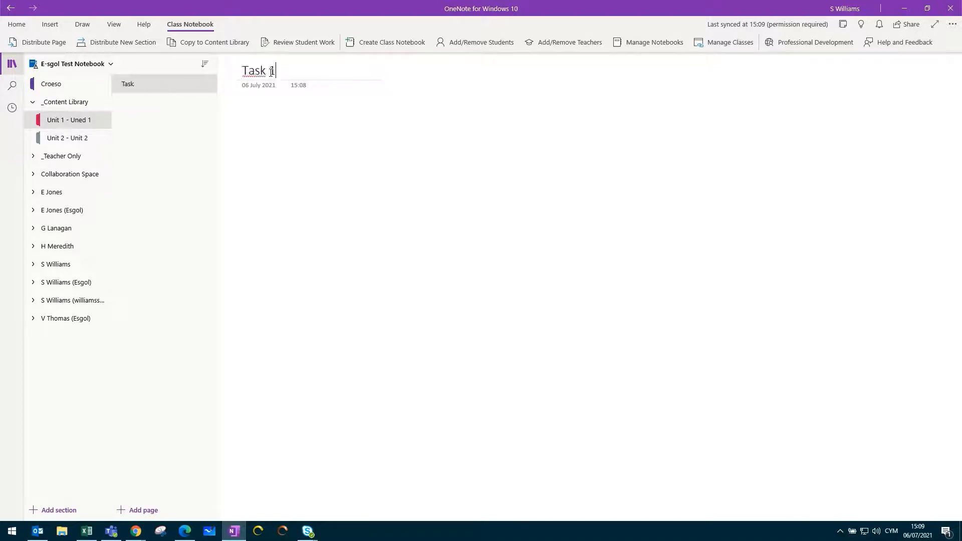
pyautogui.press('Return')
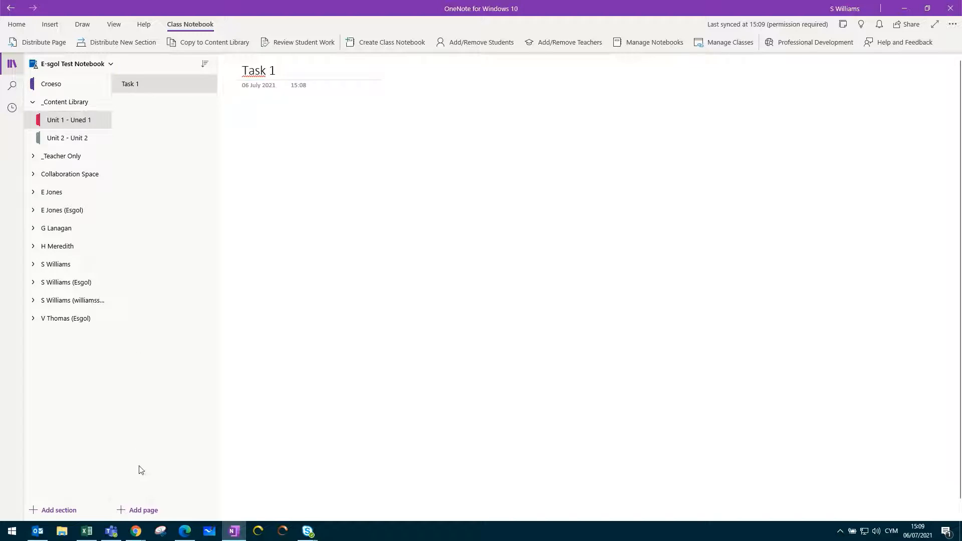
# Step: Add two more pages titled "Task 2" and "Task 3" to the Unit 1 - Uned 1 section
pyautogui.click(146, 520)
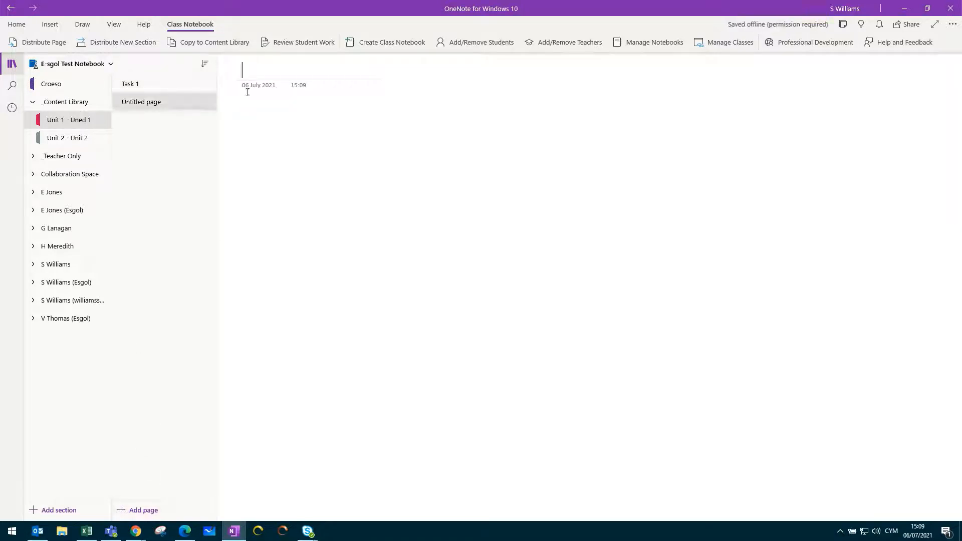
pyautogui.write('Tak')
pyautogui.press('BackSpace')
pyautogui.write('sk 2')
pyautogui.click(135, 510)
pyautogui.write('Ta')
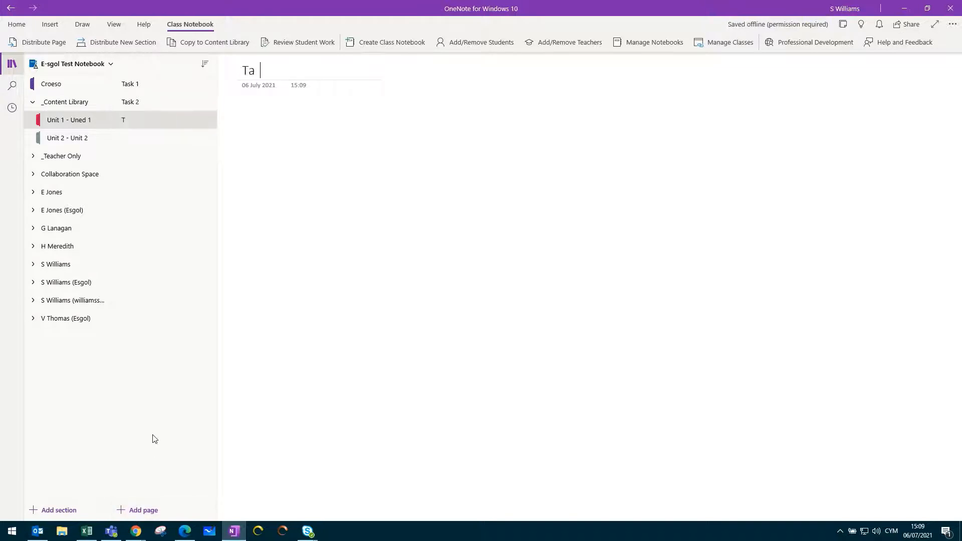
pyautogui.write('sk 3')
pyautogui.press('Return')
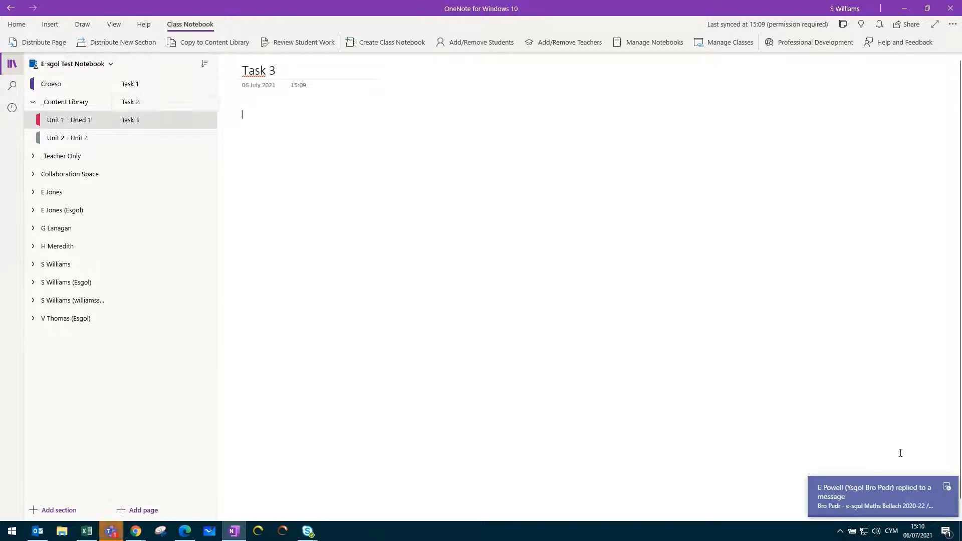
# Step: Dismiss the Teams notification and add two untitled pages to the Unit 2 - Unit 2 section
pyautogui.click(947, 486)
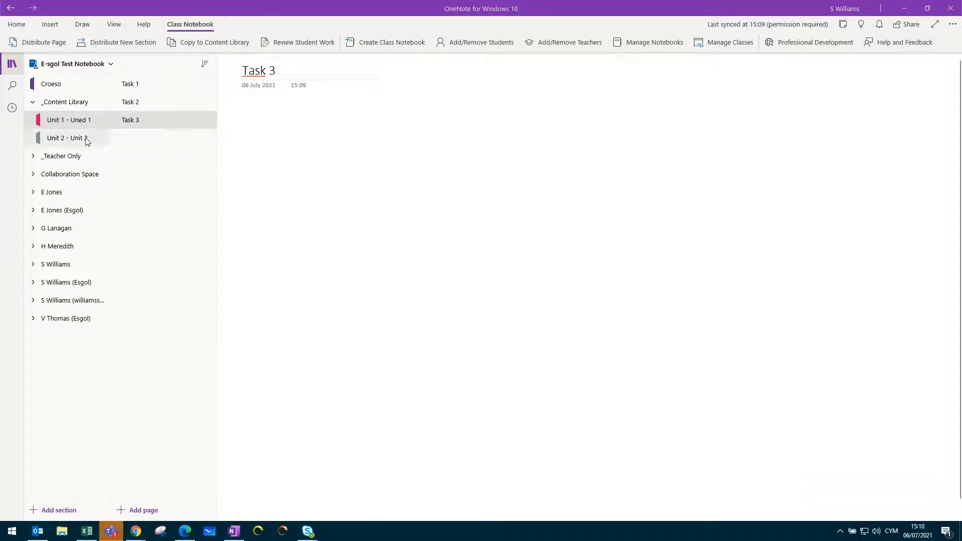
pyautogui.click(85, 142)
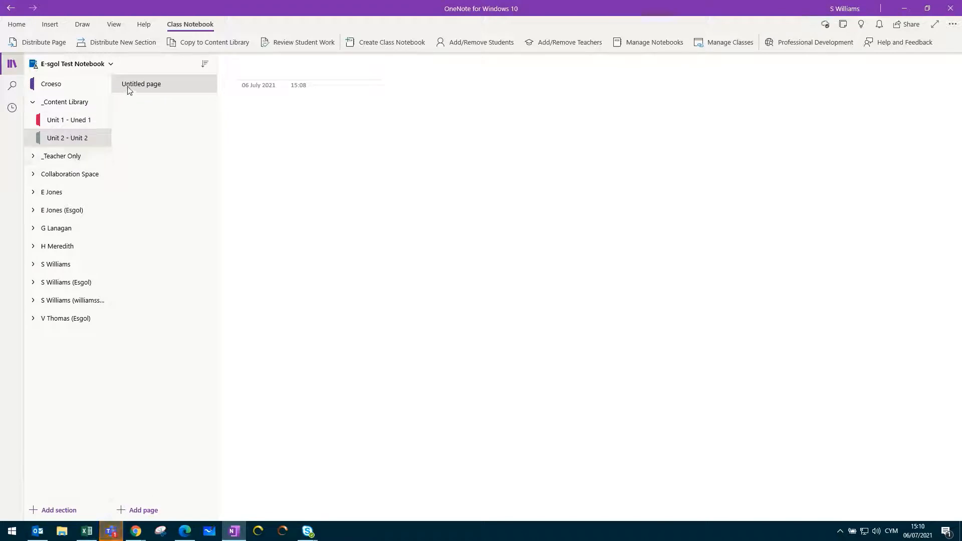
pyautogui.click(150, 511)
pyautogui.click(151, 511)
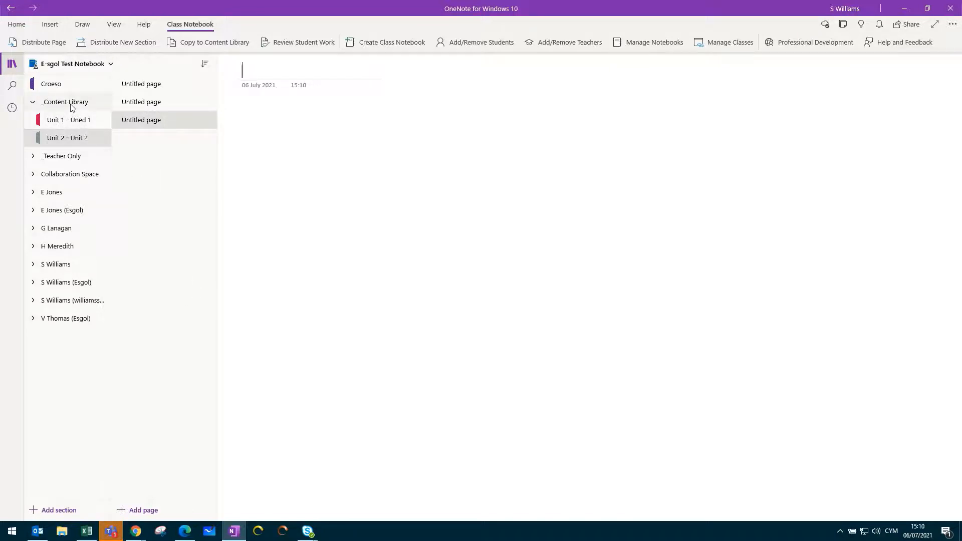
# Step: Return to the _Content Library's Unit 1 - Uned 1 section and view the sections inside _Teacher Only and Collaboration Space
pyautogui.click(73, 121)
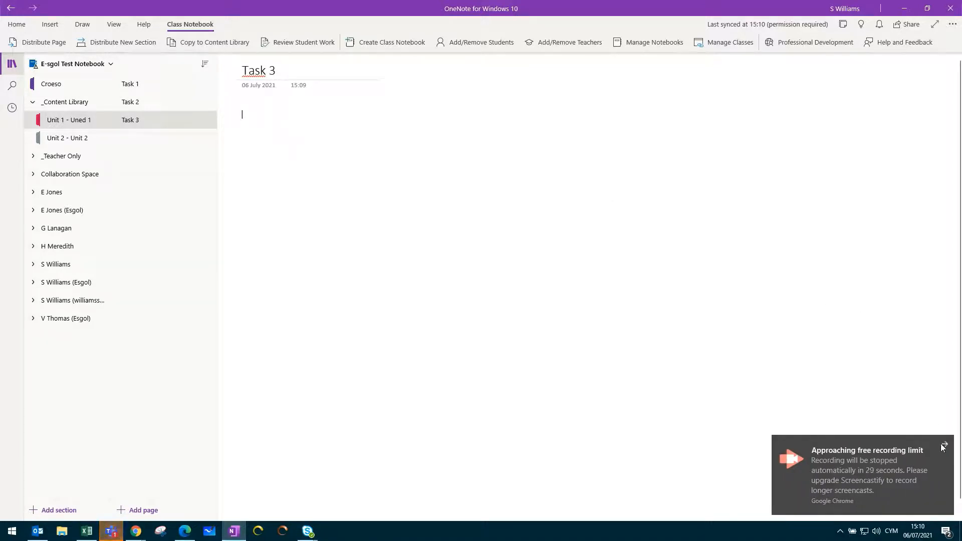
pyautogui.click(944, 446)
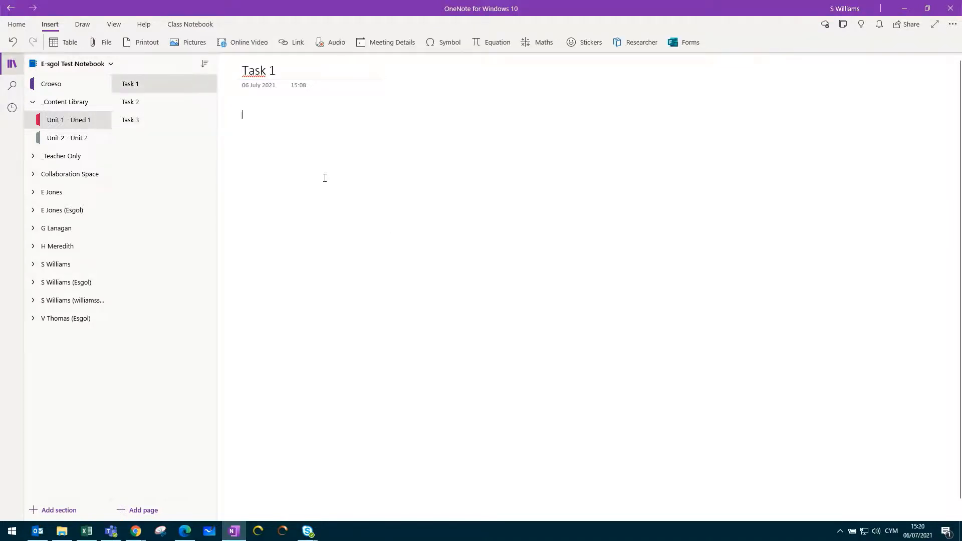
pyautogui.click(140, 120)
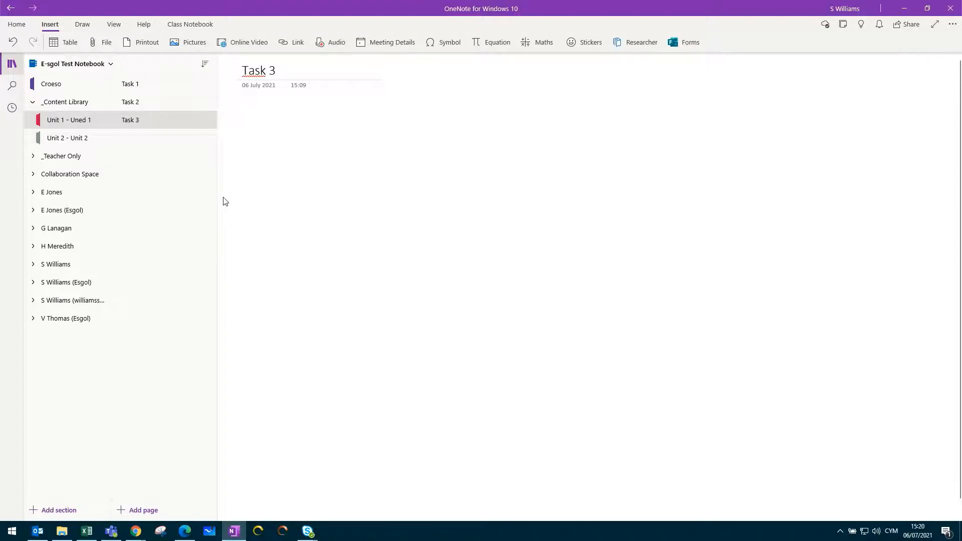
pyautogui.click(37, 157)
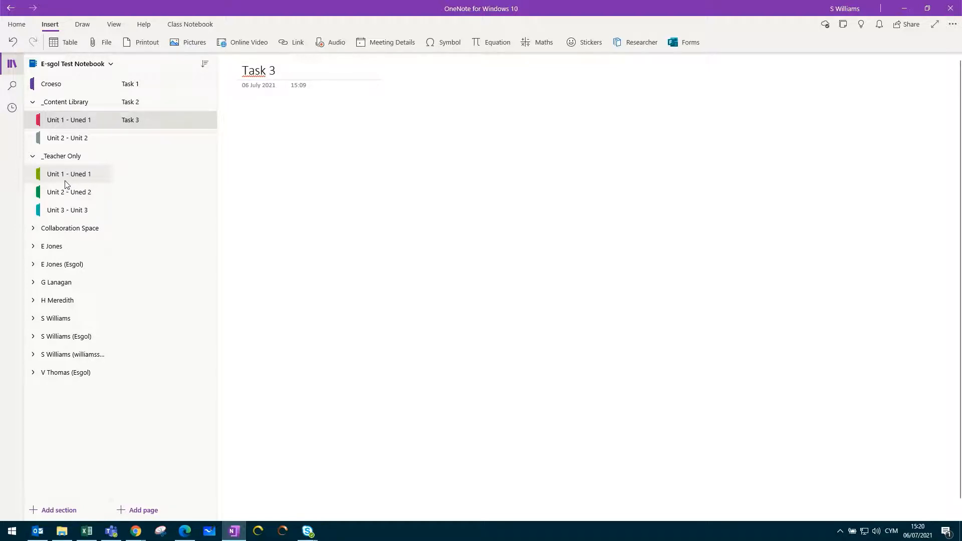
pyautogui.click(43, 231)
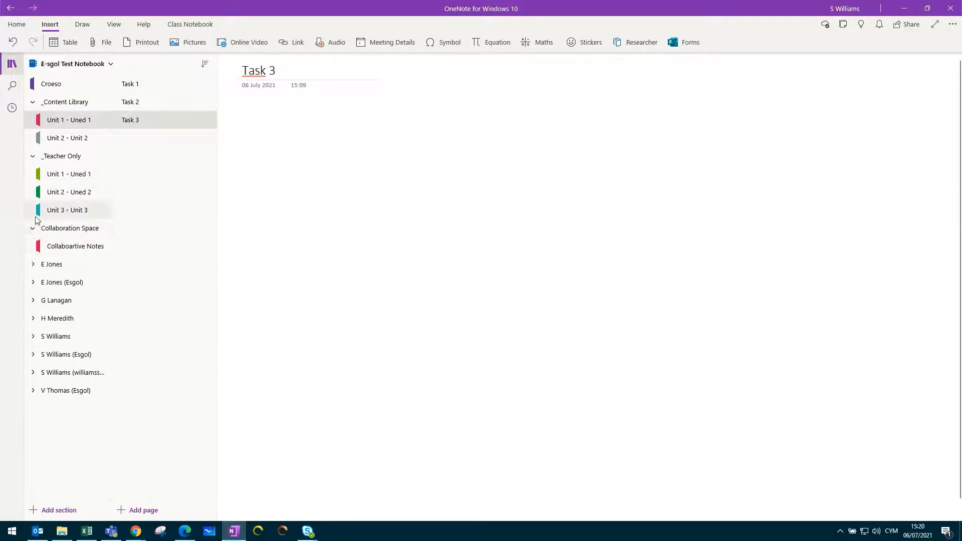
pyautogui.click(33, 156)
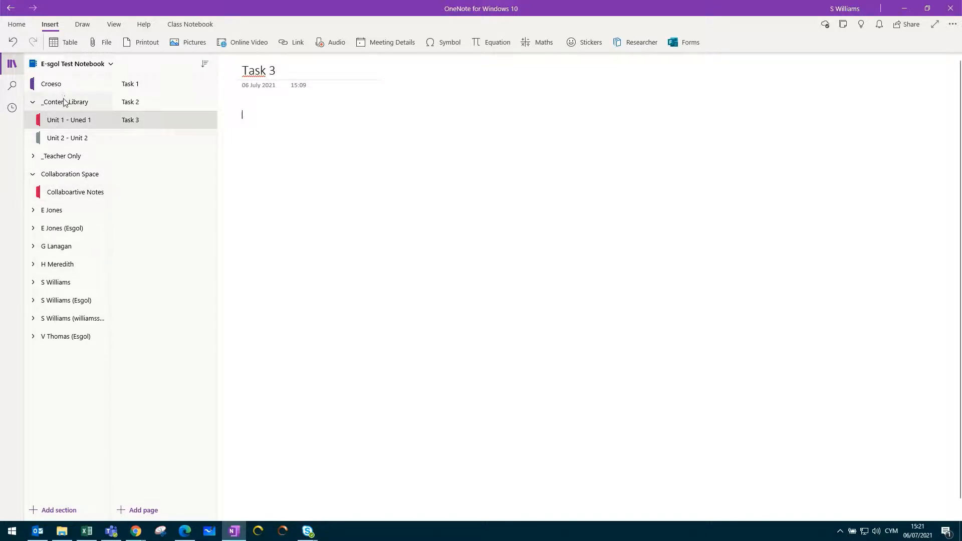
# Step: Add a section with the default name to the _Content Library and move it into the Collaboration Space
pyautogui.click(67, 509)
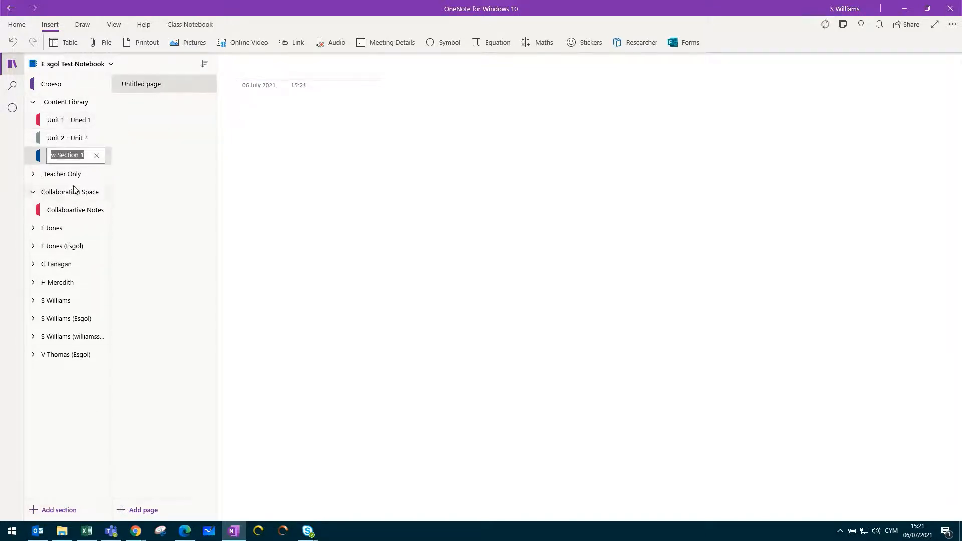
pyautogui.click(98, 157)
pyautogui.click(35, 159)
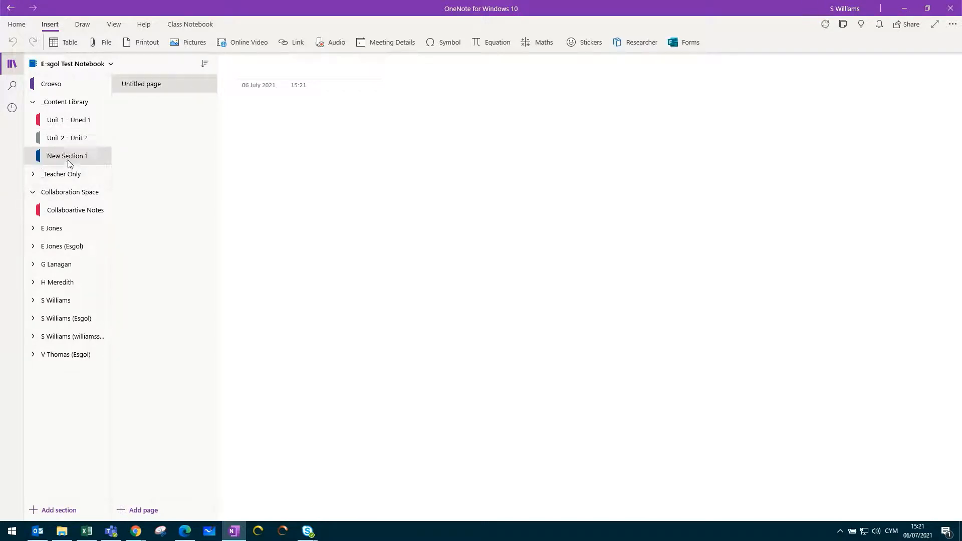
pyautogui.moveTo(69, 160); pyautogui.dragTo(69, 199)
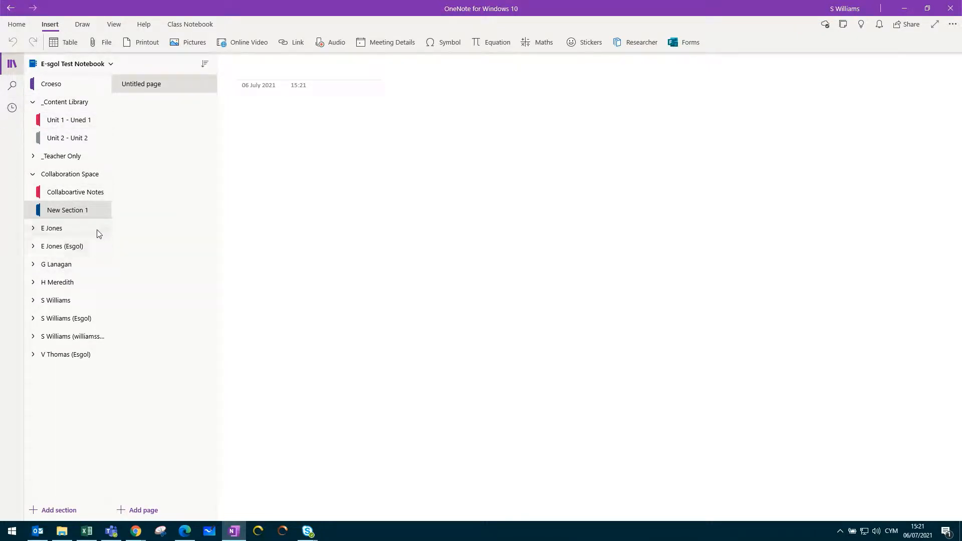
# Step: Add a section named "Unit 1 - Uned 1" to the Collaboration Space
pyautogui.click(59, 176)
pyautogui.click(35, 175)
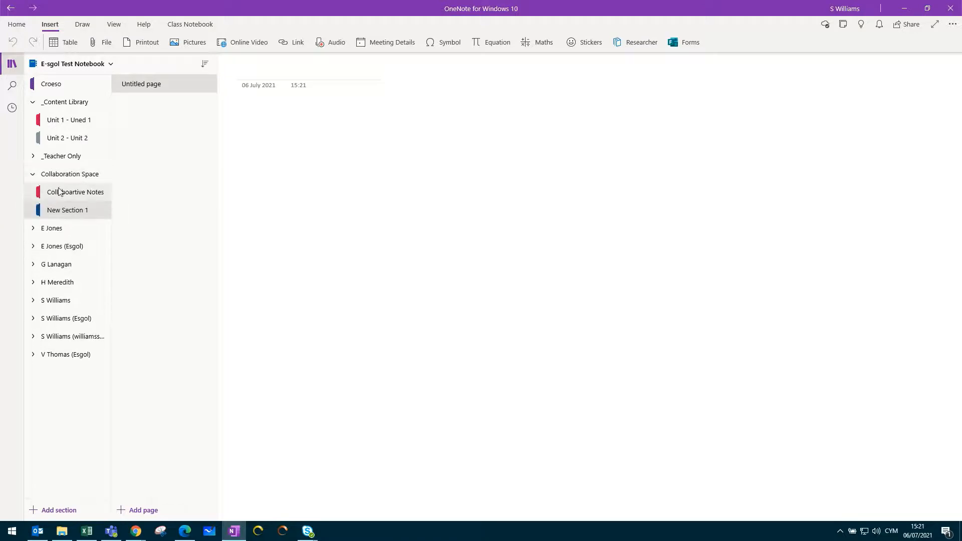
pyautogui.click(59, 191)
pyautogui.click(65, 510)
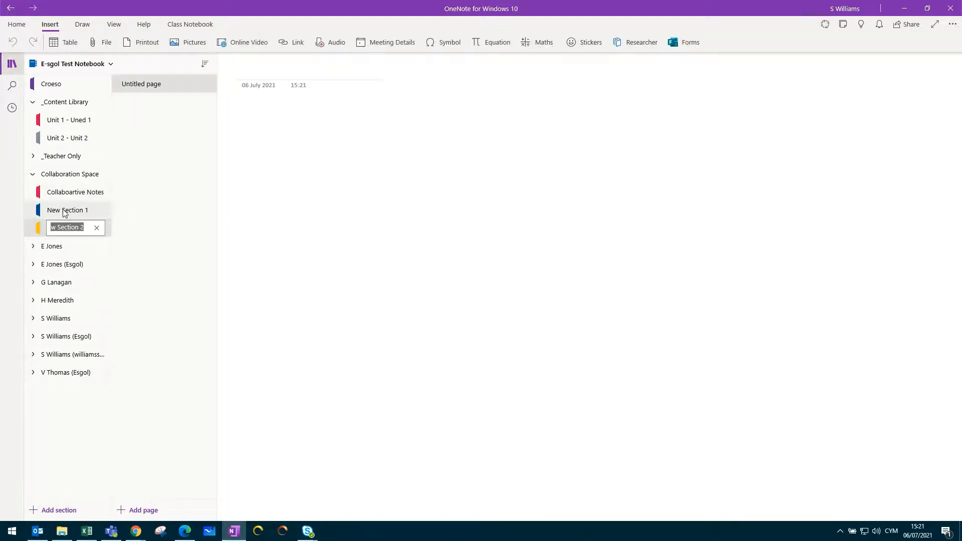
pyautogui.write('Unit')
pyautogui.write(' 1 - Uned 1')
pyautogui.press('Return')
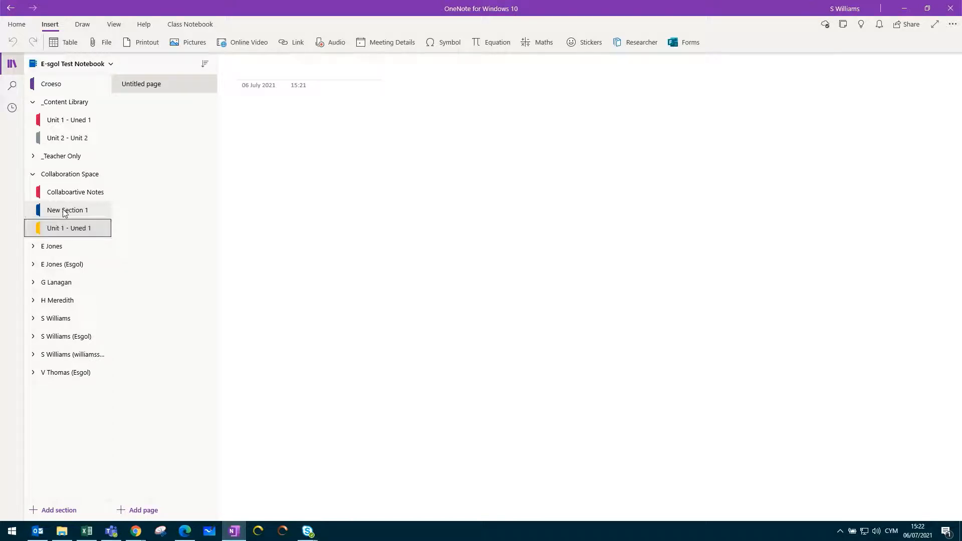
# Step: Collapse the Collaboration Space and open the Task 1 page in the _Content Library's Unit 1 - Uned 1 section
pyautogui.click(62, 122)
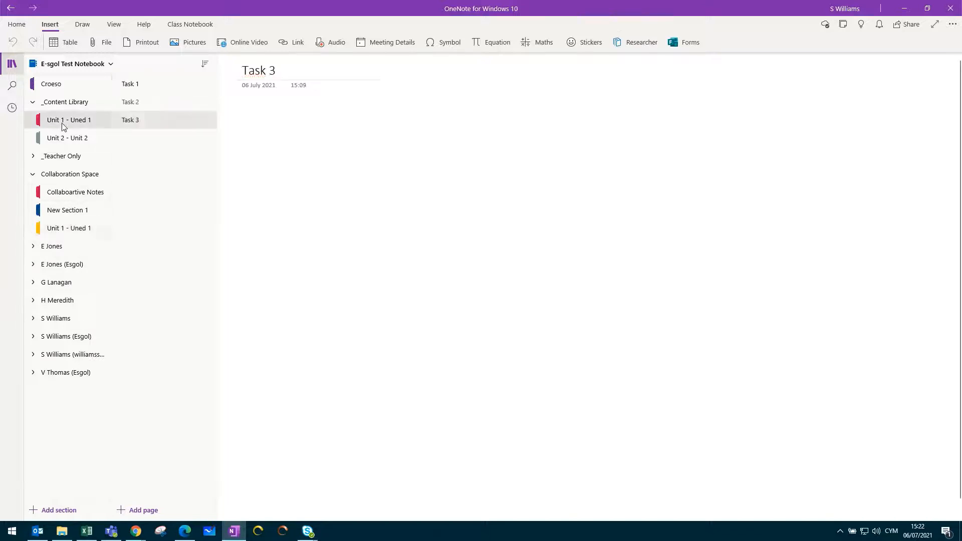
pyautogui.click(30, 178)
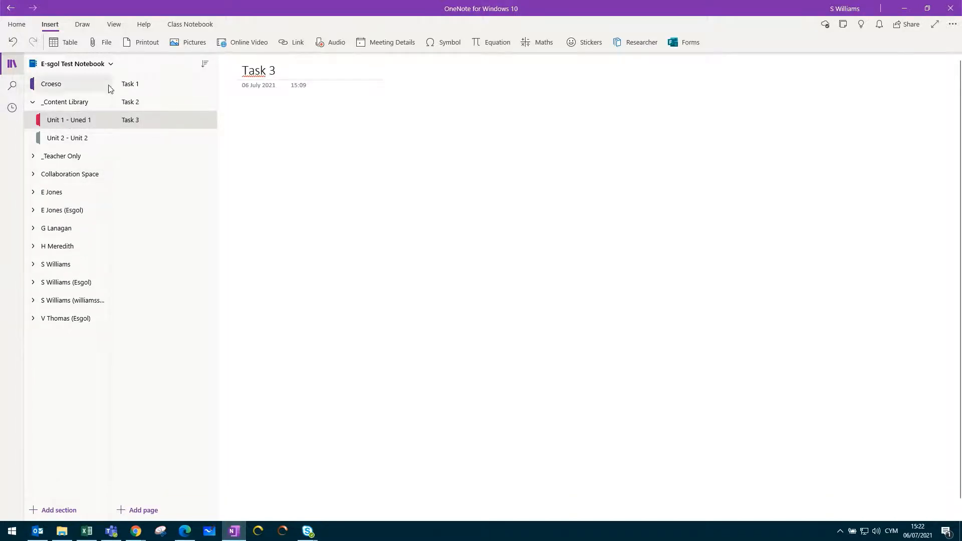
pyautogui.click(143, 86)
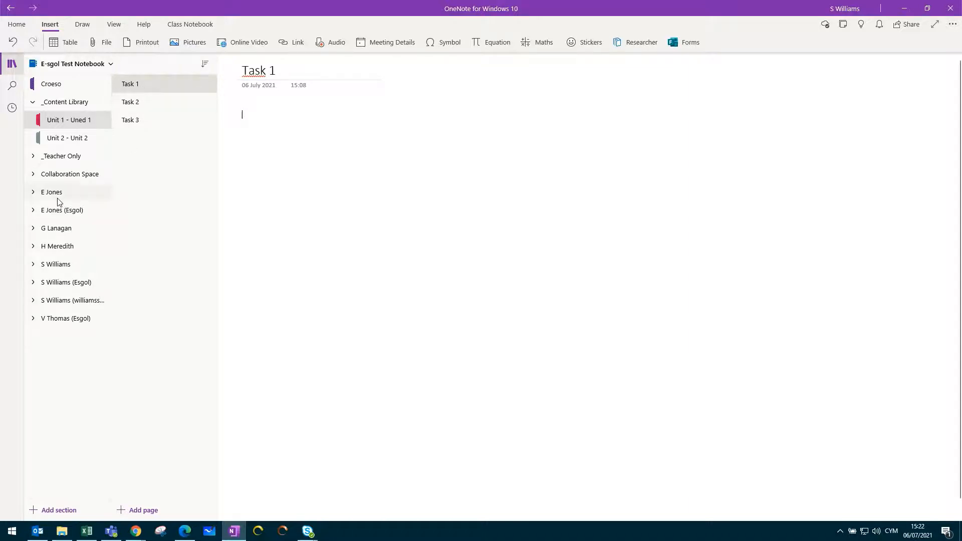
# Step: Extend the page title to "Task 1 - Rock and Pop"
pyautogui.click(277, 74)
pyautogui.write('- Rock an')
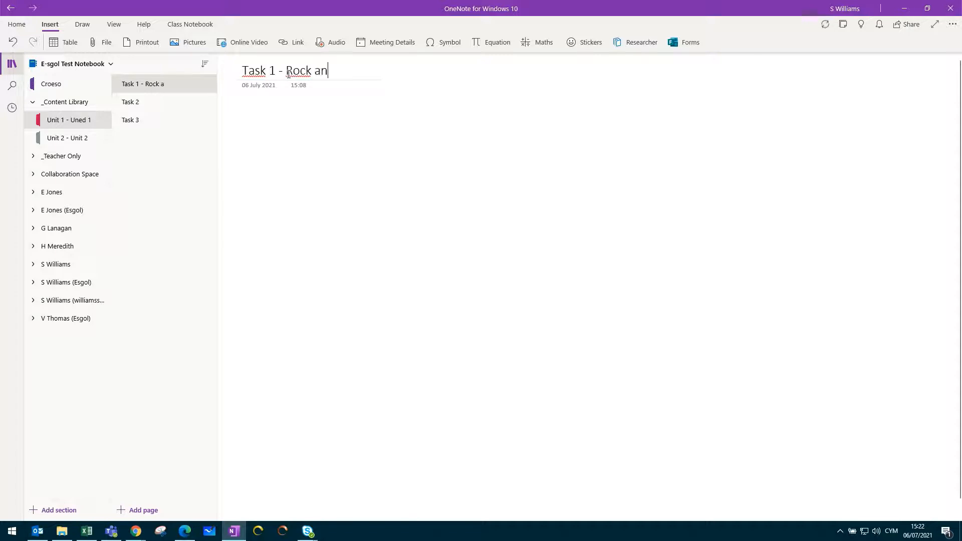
pyautogui.write('d Roll')
pyautogui.press('BackSpace')
pyautogui.press('BackSpace')
pyautogui.press('BackSpace')
pyautogui.press('BackSpace')
pyautogui.write('Pop')
# Step: Write on the page "Click on the YouTube link to listen to Strawberry Fields Forever by the Beatles. After you've listened, answer the questions on the printout."
pyautogui.press('Return')
pyautogui.write("Click on the YouTube link to listen to Strawberry Fields Forever by the Beatles. After you've listened, answer the questions on the printout.")
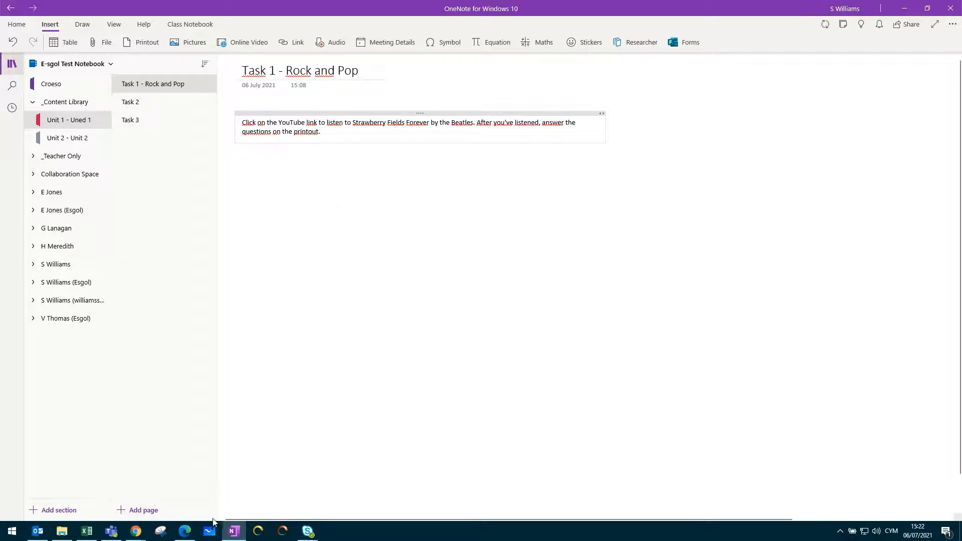
# Step: Switch to Microsoft Edge and copy the web address of the YouTube video of The Beatles - Strawberry Fields Forever
pyautogui.click(185, 534)
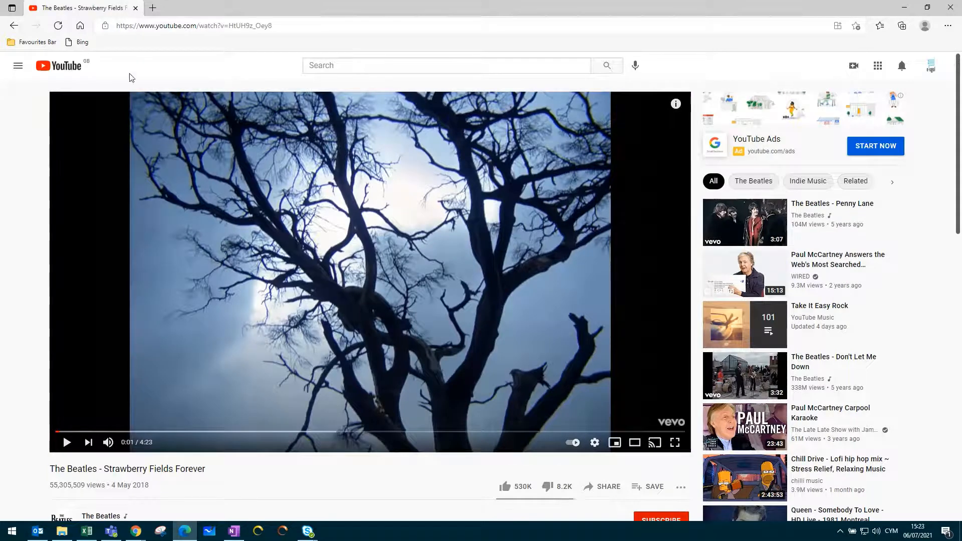
pyautogui.click(198, 27)
pyautogui.hotkey('ctrl', 'c')
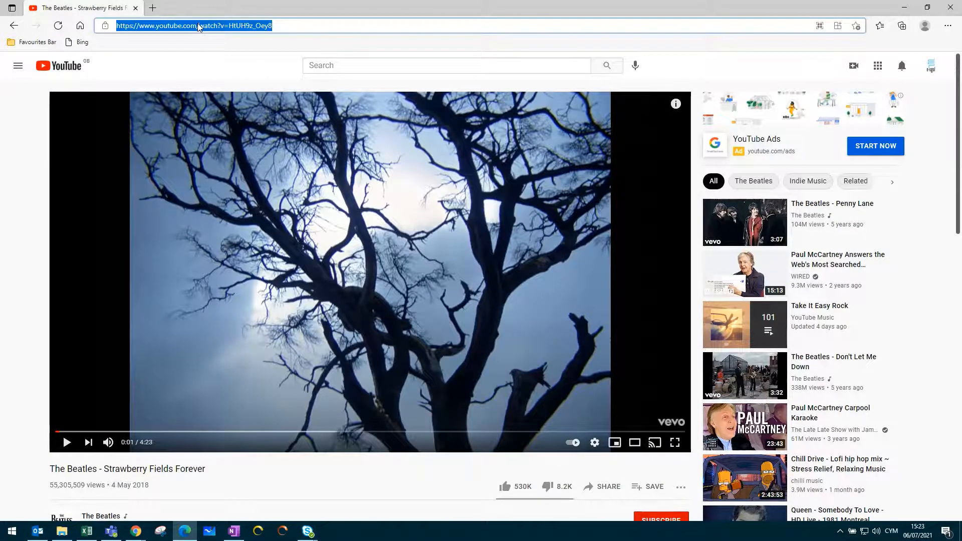
# Step: Back in OneNote, insert a link to the copied address displayed as "Strawberry Fields Forever" and place it below the instruction text
pyautogui.hotkey('alt', 'Tab')
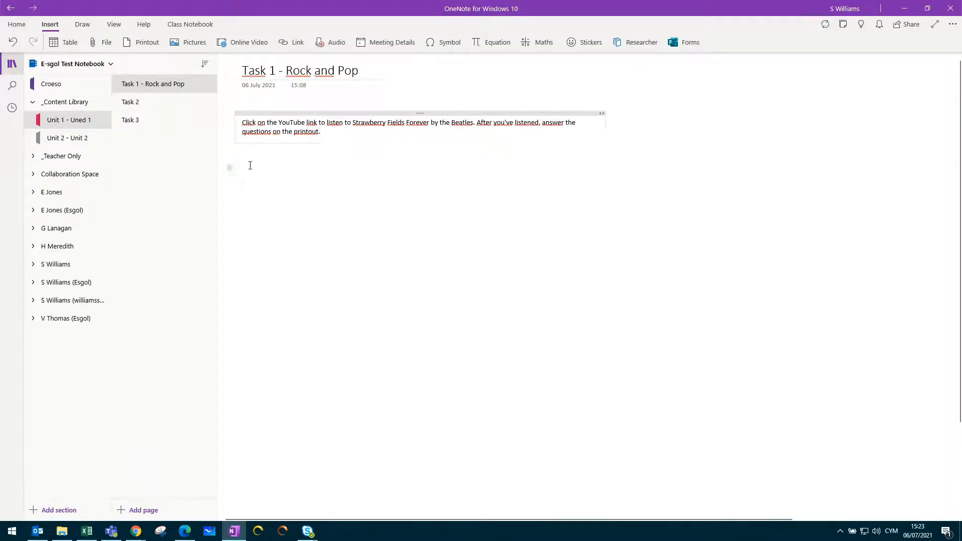
pyautogui.click(639, 123)
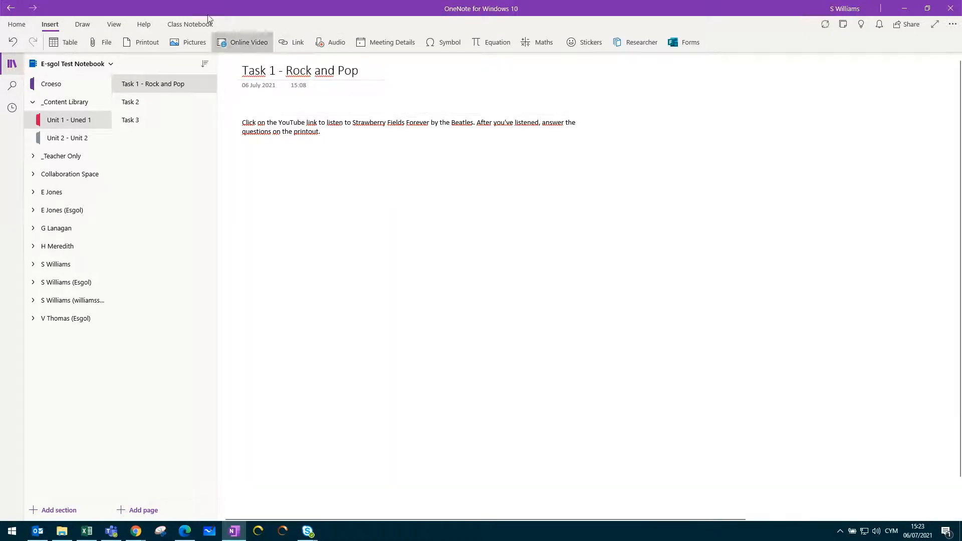
pyautogui.click(23, 26)
pyautogui.click(44, 27)
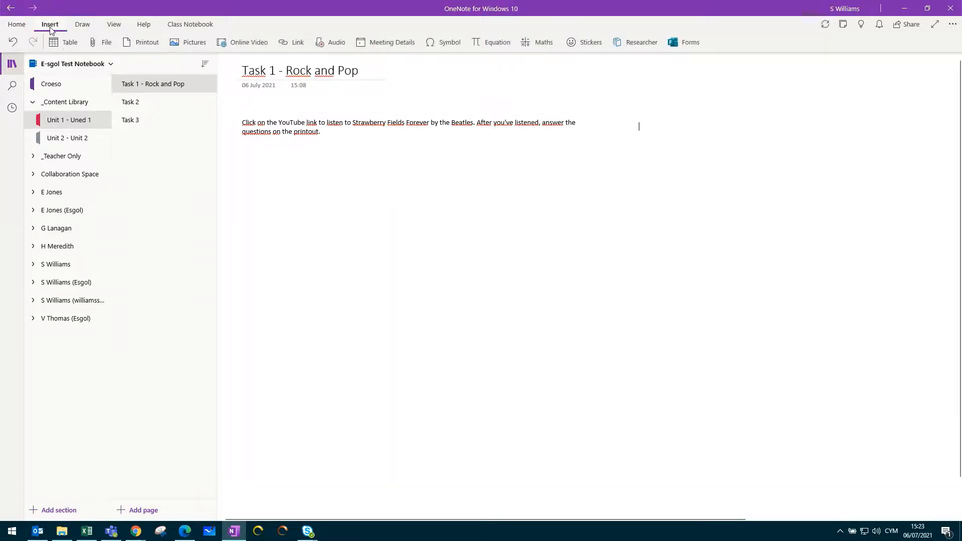
pyautogui.click(290, 43)
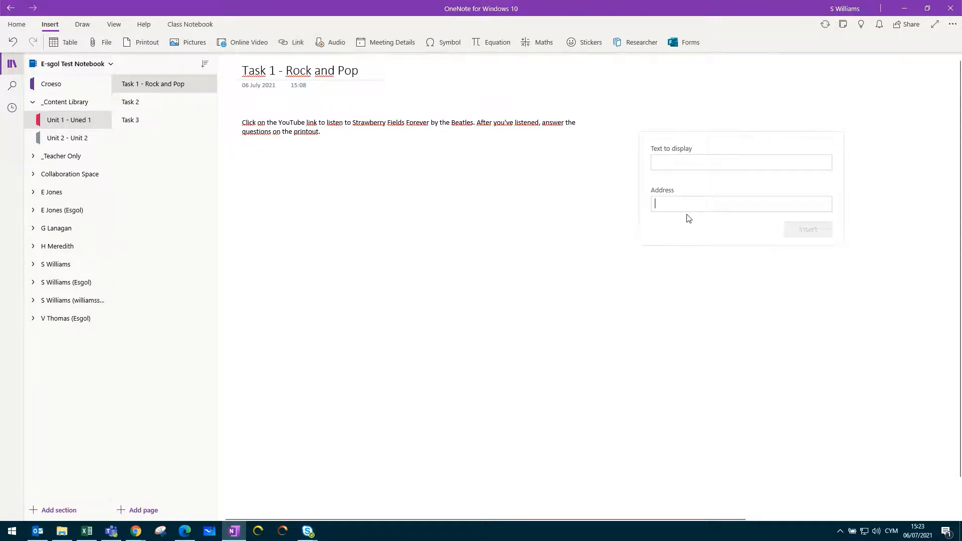
pyautogui.hotkey('ctrl', 'v')
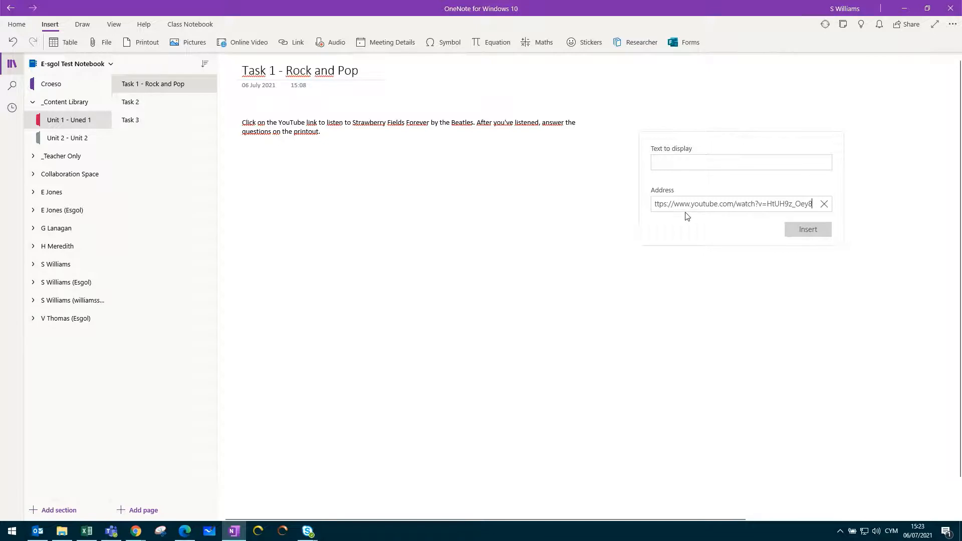
pyautogui.click(677, 164)
pyautogui.write('Str')
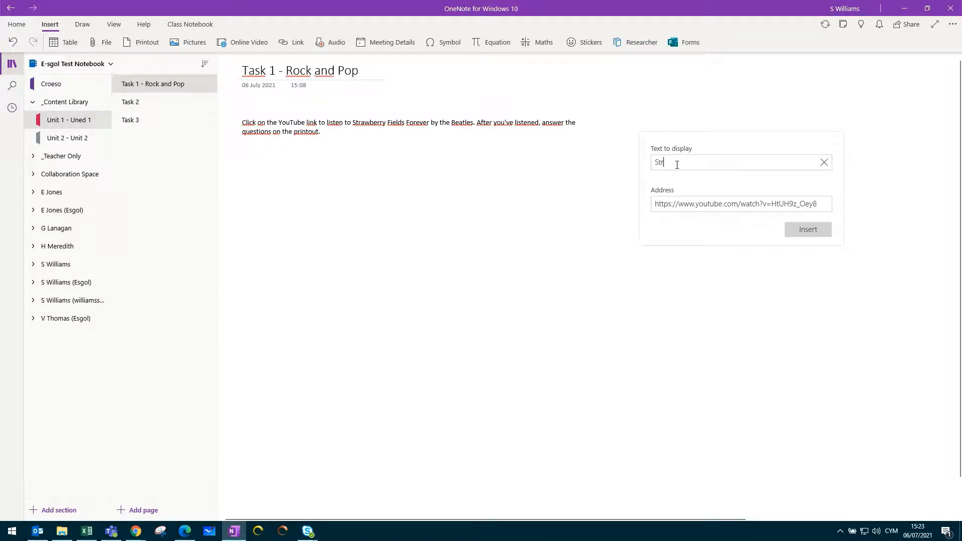
pyautogui.write('awberry Fields Forever')
pyautogui.click(805, 230)
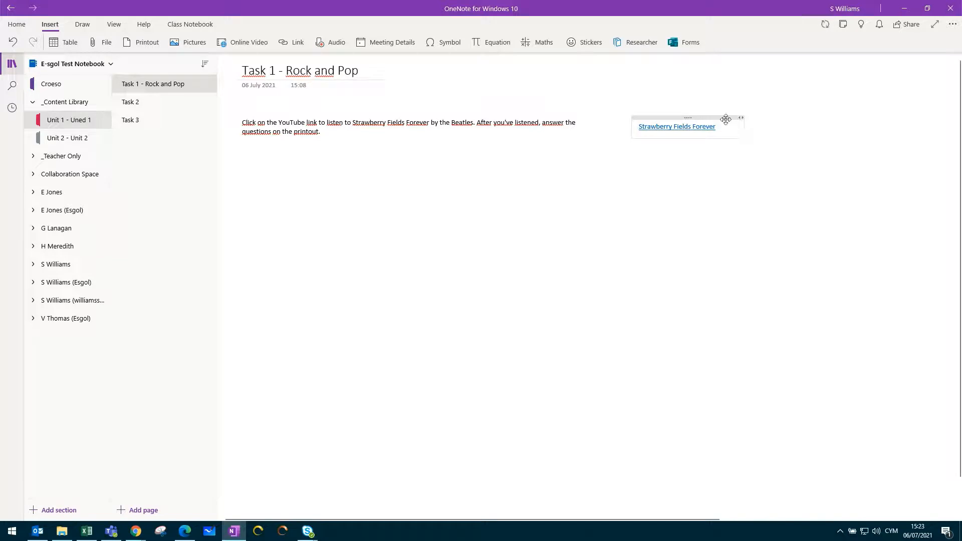
pyautogui.moveTo(726, 120); pyautogui.dragTo(337, 157)
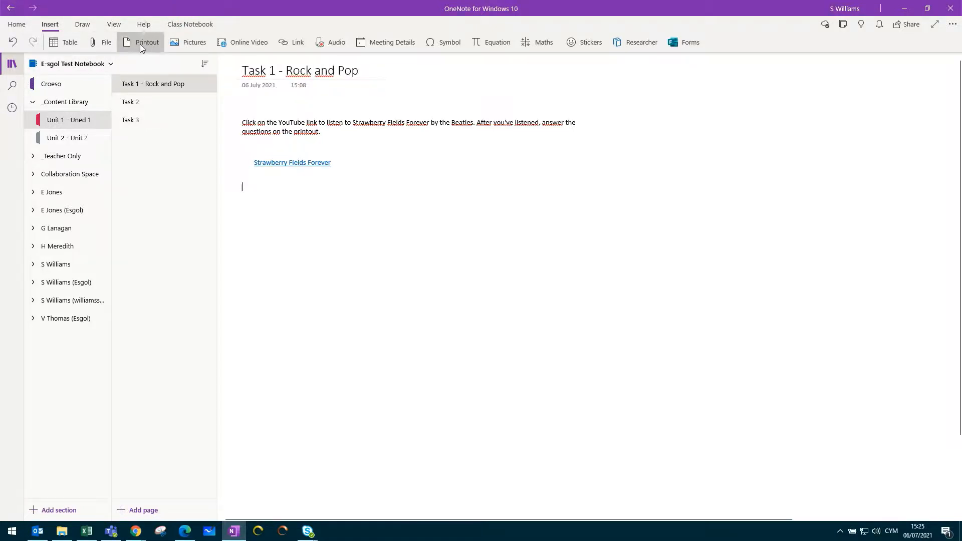
# Step: Insert the PDF "Strawberry Fields Forever - Questions" from the Music folder in Documents as a printout on the page
pyautogui.click(139, 44)
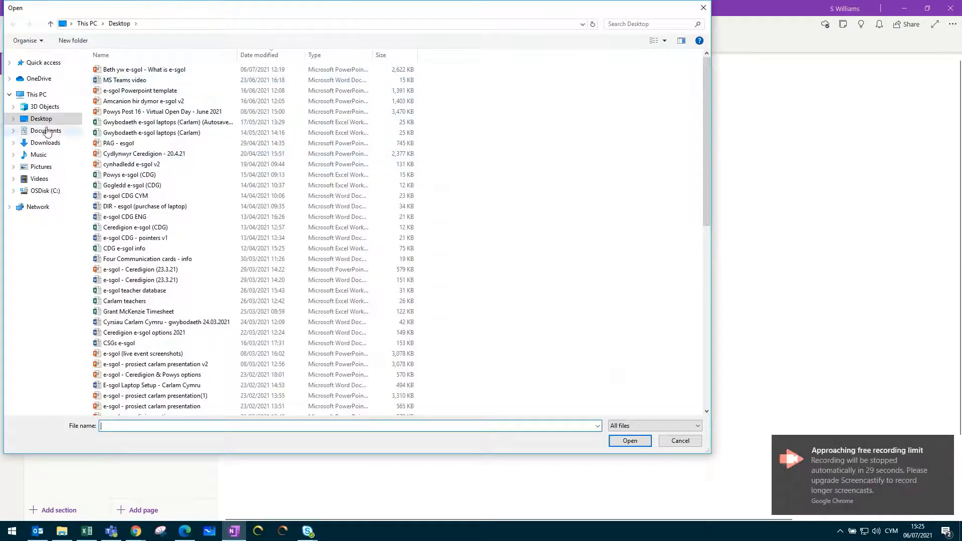
pyautogui.click(44, 156)
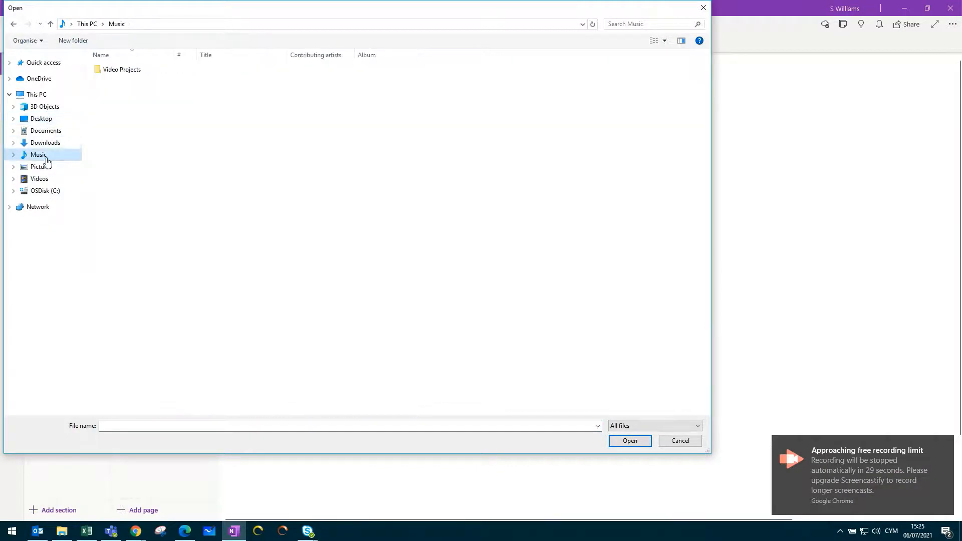
pyautogui.click(46, 143)
pyautogui.click(48, 131)
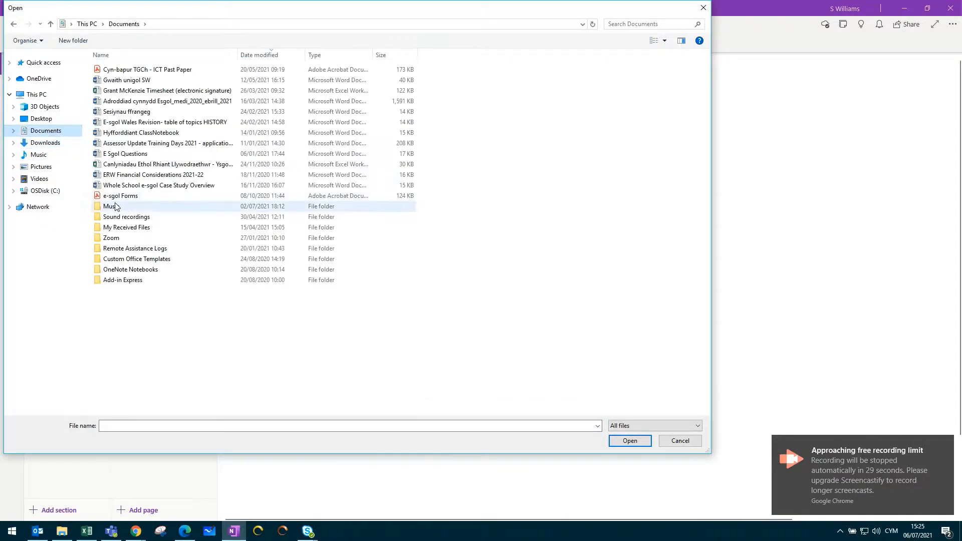
pyautogui.doubleClick(120, 200)
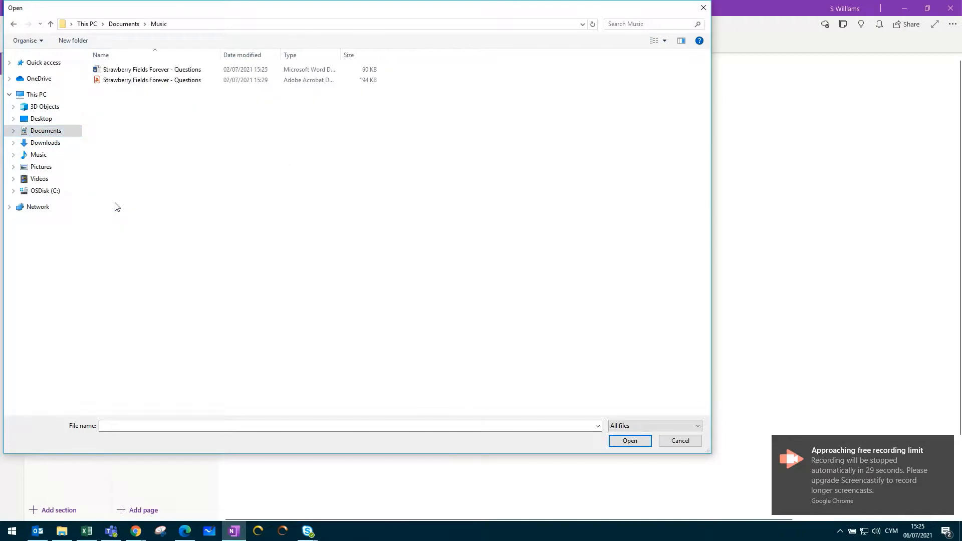
pyautogui.doubleClick(153, 84)
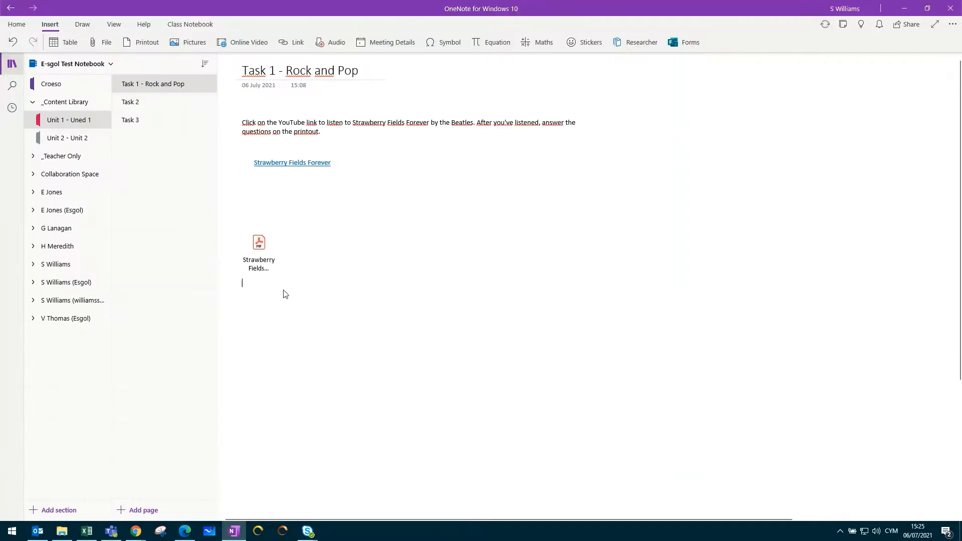
# Step: Look through the pages of the inserted Strawberry Fields Forever questions printout and return to the start of the Task 1 page
pyautogui.scroll(16, 629, 305)
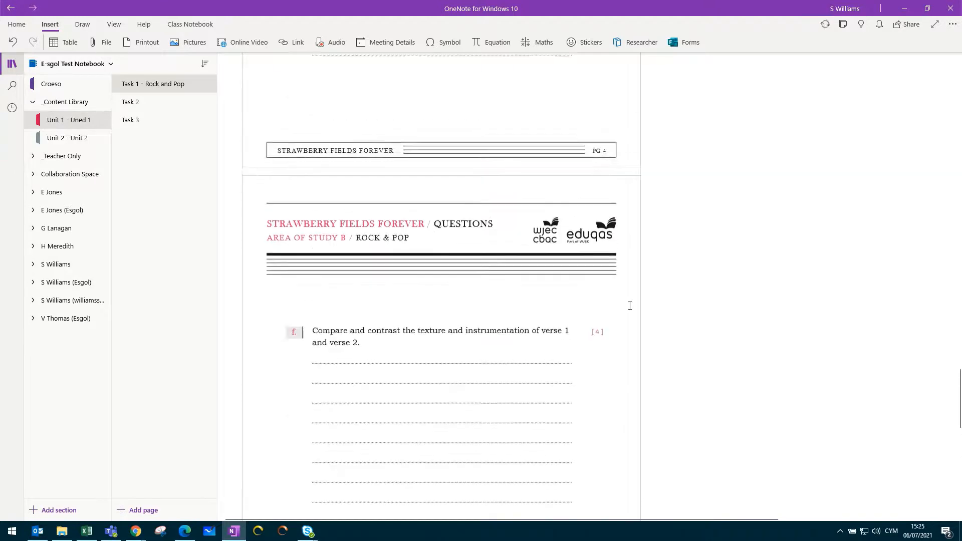
pyautogui.scroll(15, 596, 311)
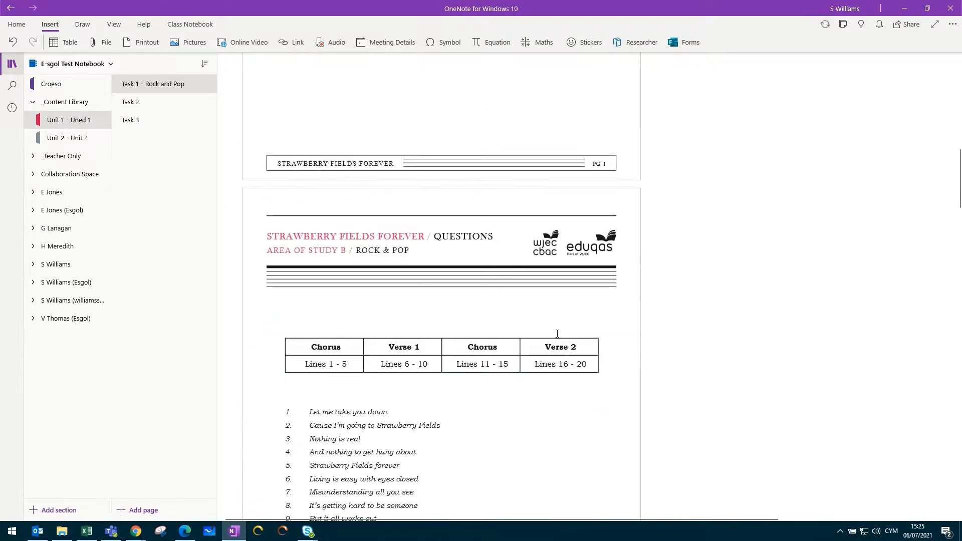
pyautogui.scroll(-15, 553, 336)
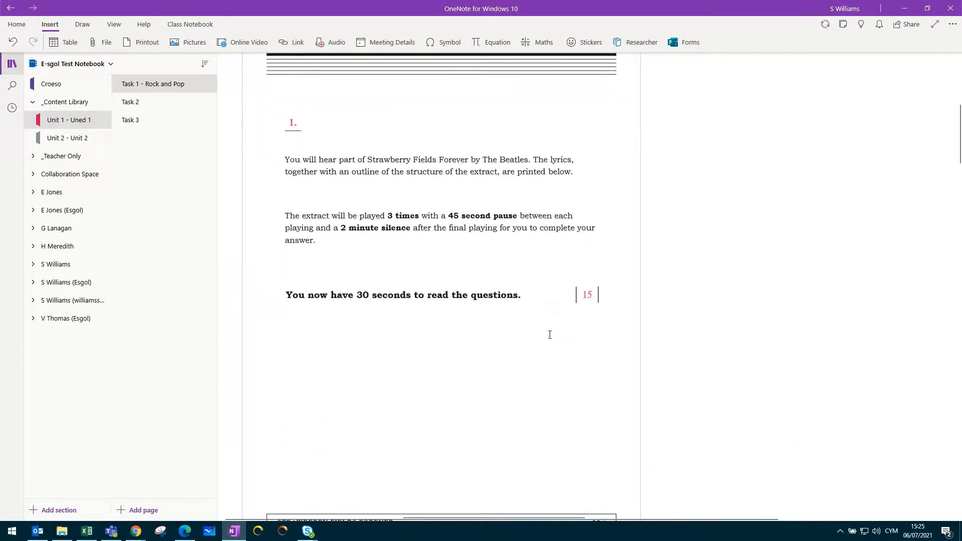
pyautogui.scroll(15, 549, 334)
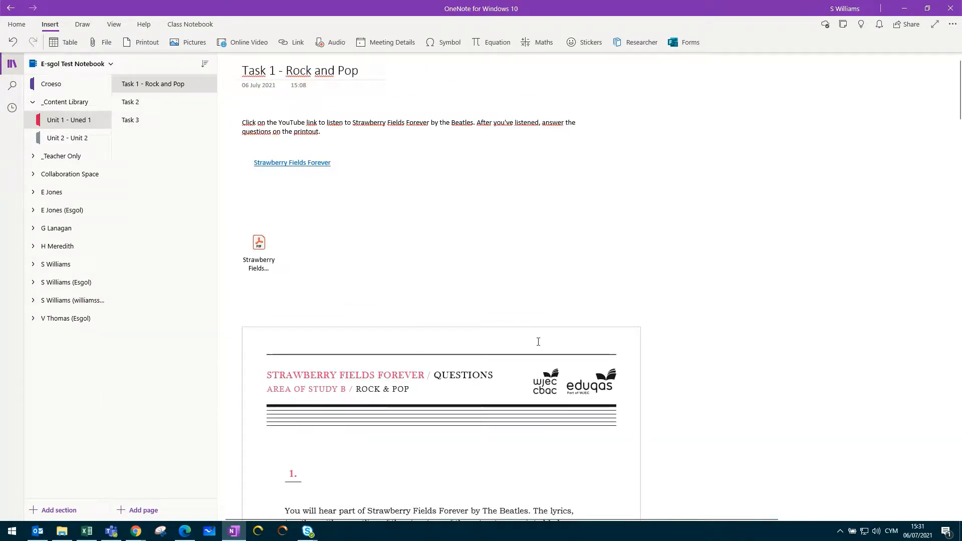
pyautogui.scroll(-3, 602, 326)
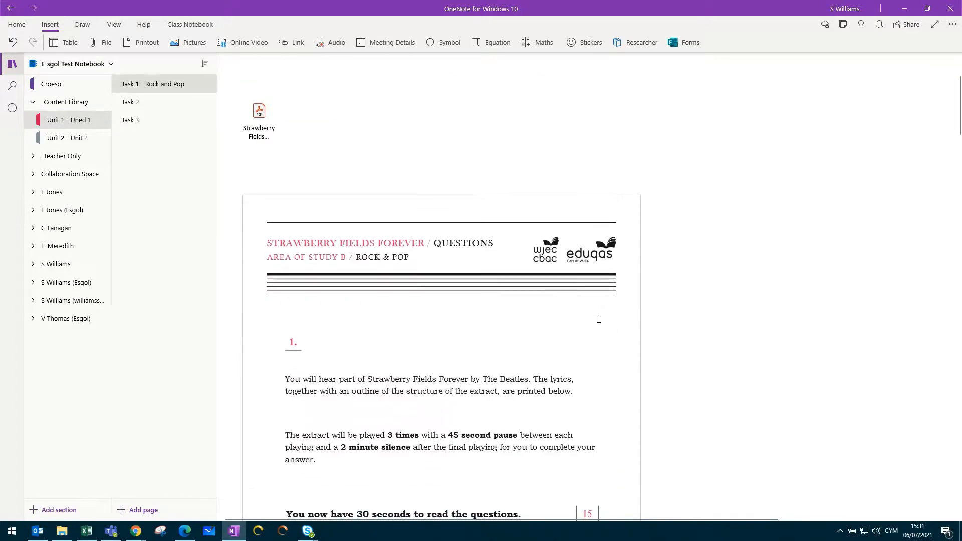
pyautogui.scroll(3, 597, 318)
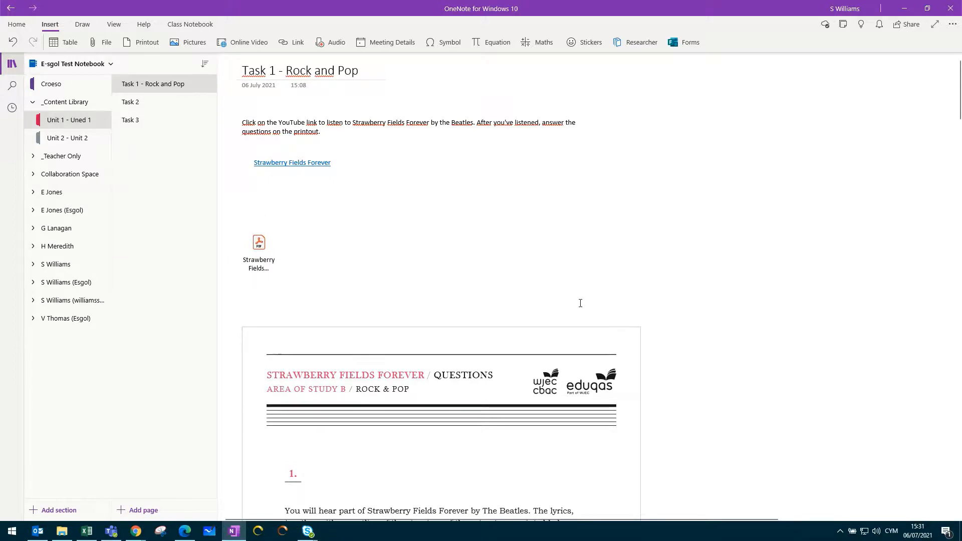
pyautogui.scroll(-10, 576, 303)
pyautogui.scroll(10, 534, 260)
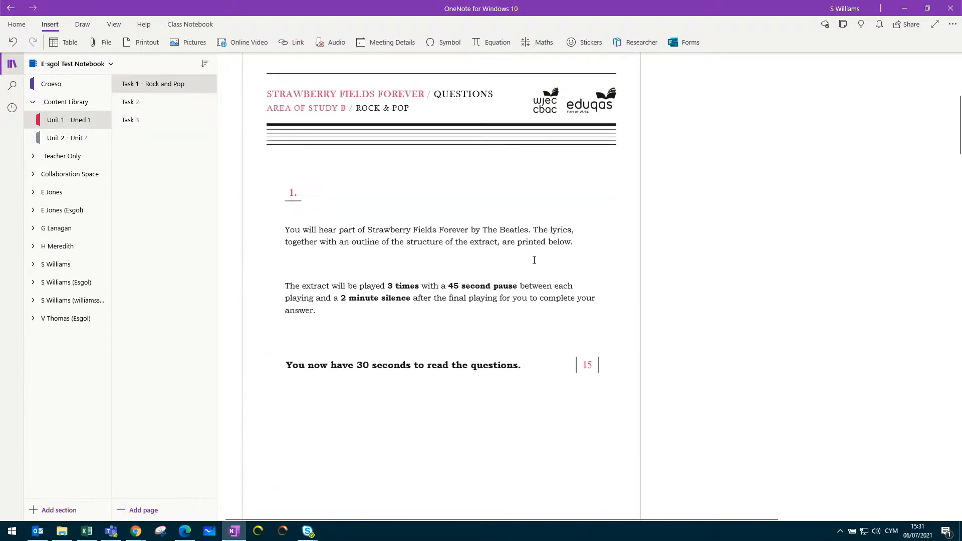
pyautogui.scroll(2, 471, 253)
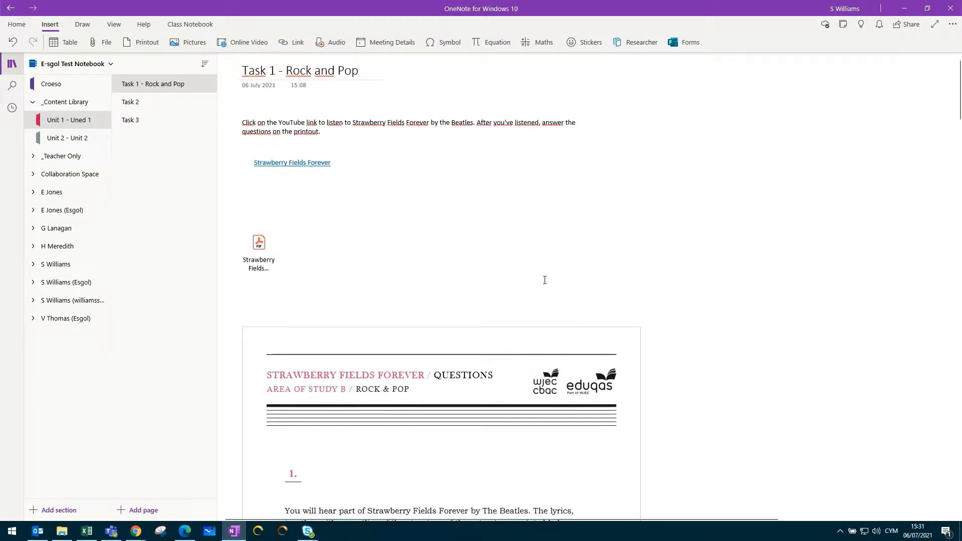
# Step: Move the first printout page up directly beneath the video link and the PDF attachment to the right of the page title
pyautogui.rightClick(453, 349)
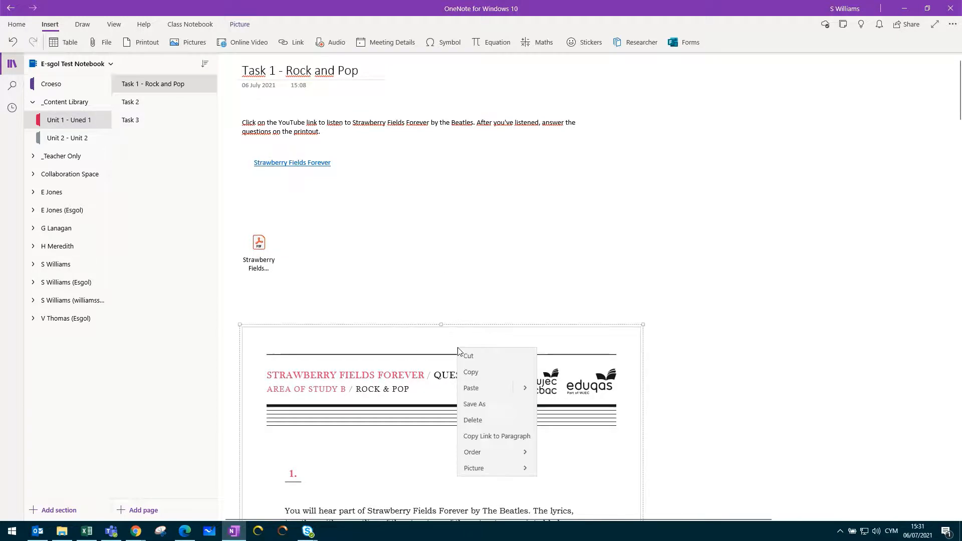
pyautogui.moveTo(456, 325); pyautogui.dragTo(508, 182)
pyautogui.moveTo(255, 249); pyautogui.dragTo(653, 92)
pyautogui.rightClick(593, 191)
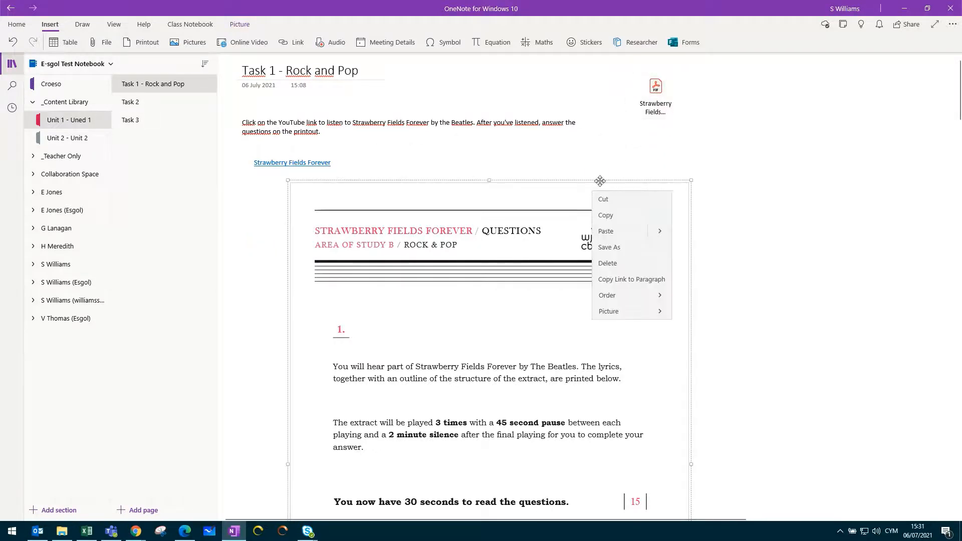
pyautogui.moveTo(593, 191); pyautogui.dragTo(546, 183)
pyautogui.click(723, 210)
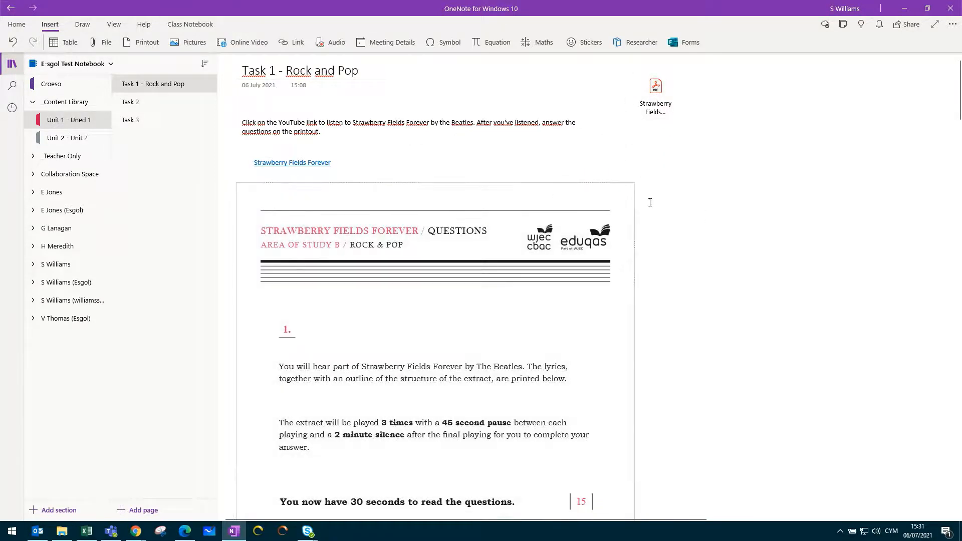
# Step: Sync only the E-sgol Test Notebook
pyautogui.rightClick(80, 64)
pyautogui.click(127, 89)
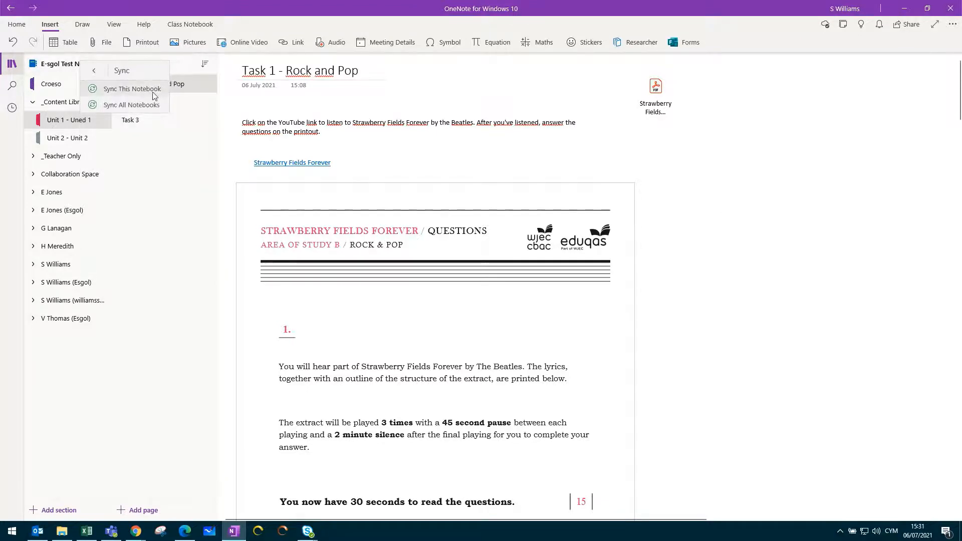
pyautogui.click(149, 91)
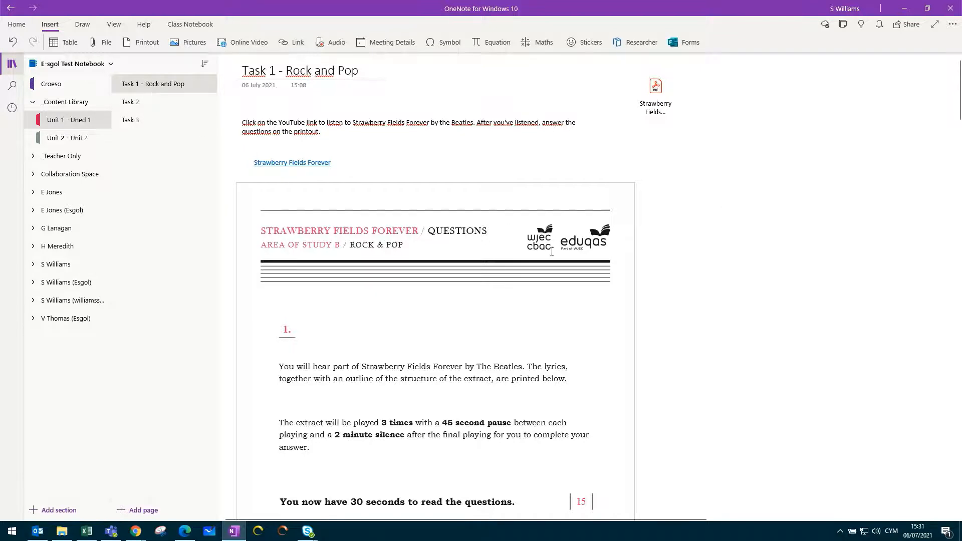
# Step: Switch to Teams, open the Class Notebook of the Dosbarth Mr W team and expand the _Content Library in its navigation
pyautogui.click(114, 535)
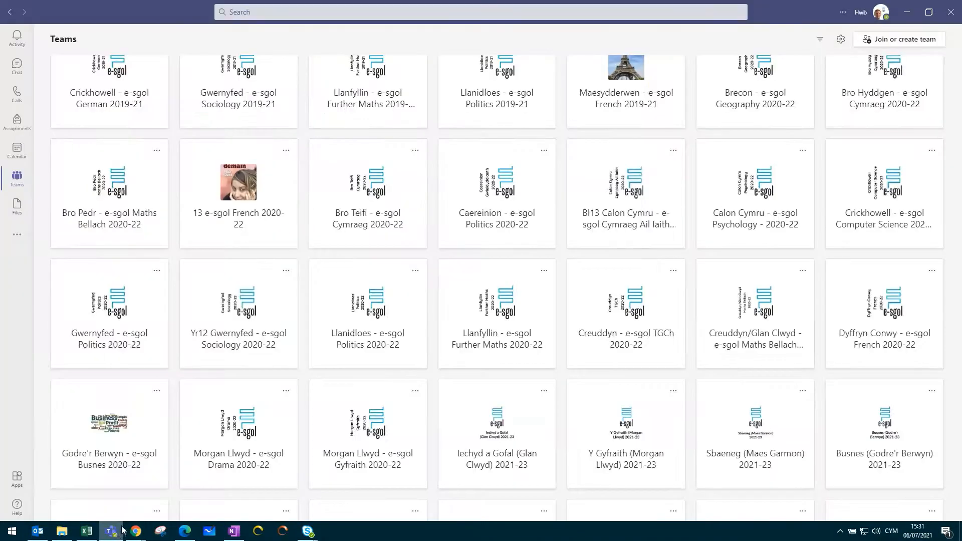
pyautogui.scroll(5, 251, 325)
pyautogui.click(124, 161)
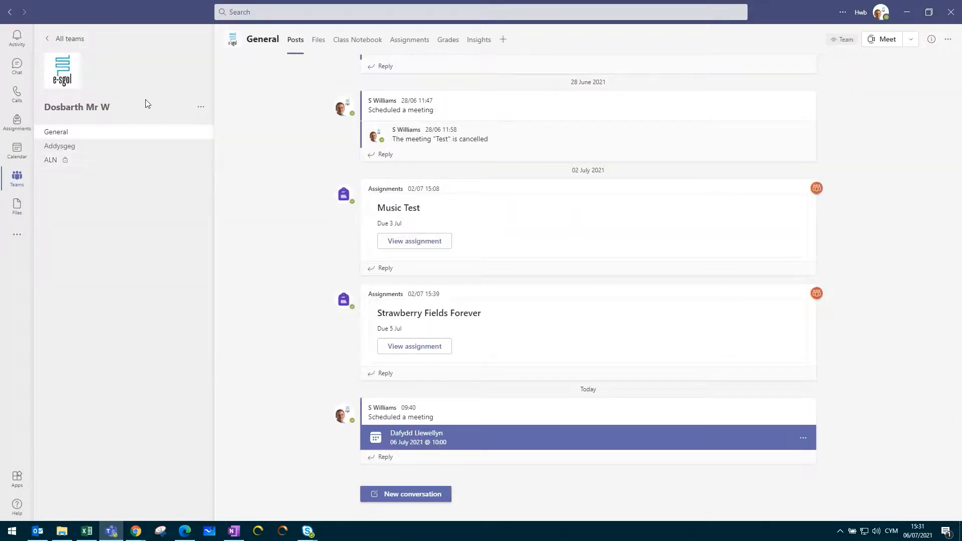
pyautogui.click(350, 45)
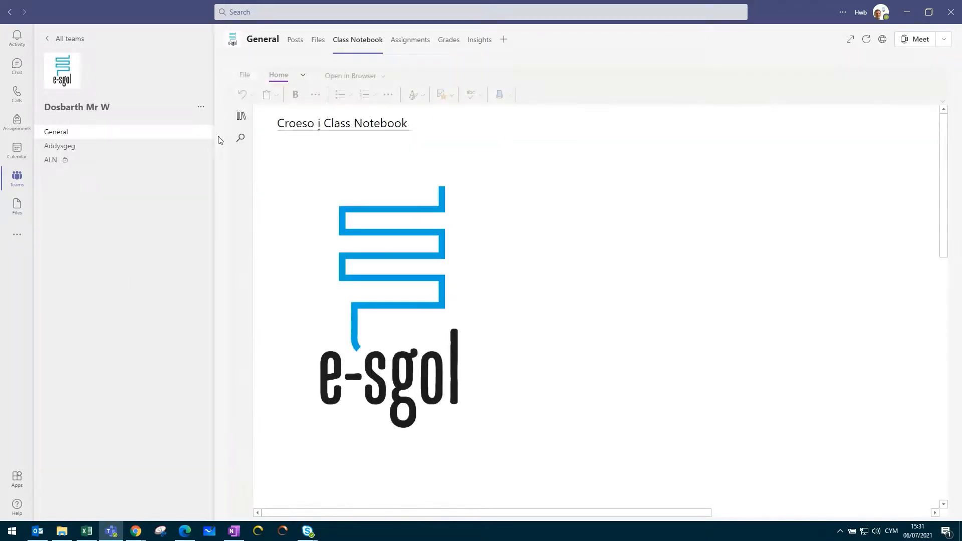
pyautogui.click(241, 117)
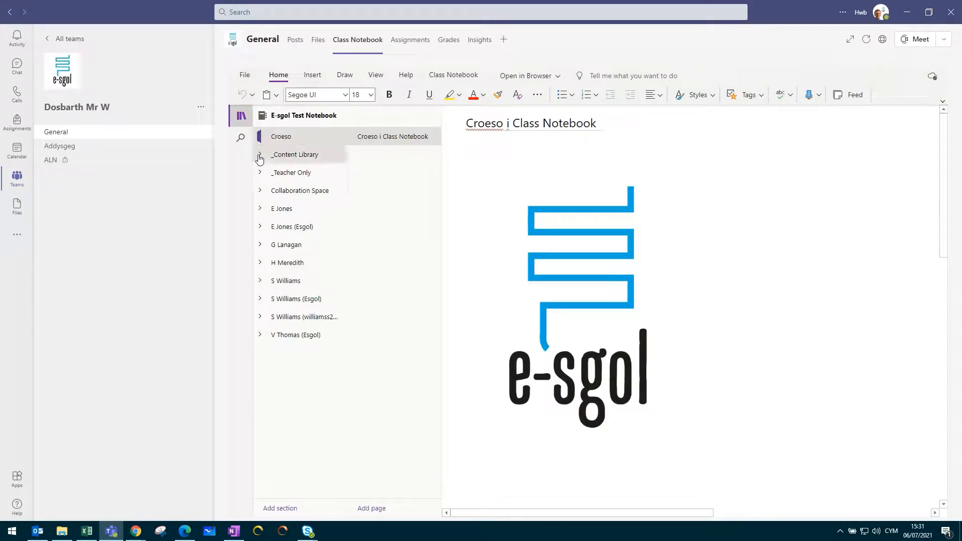
pyautogui.click(260, 155)
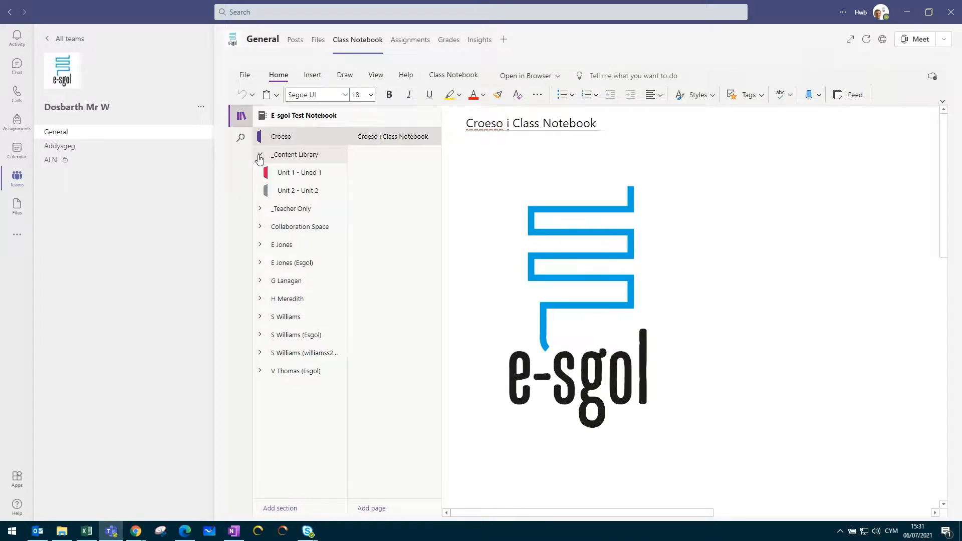
# Step: View the Unit 1 - Uned 1 section of the _Content Library in the Teams Class Notebook and switch back to OneNote
pyautogui.click(308, 174)
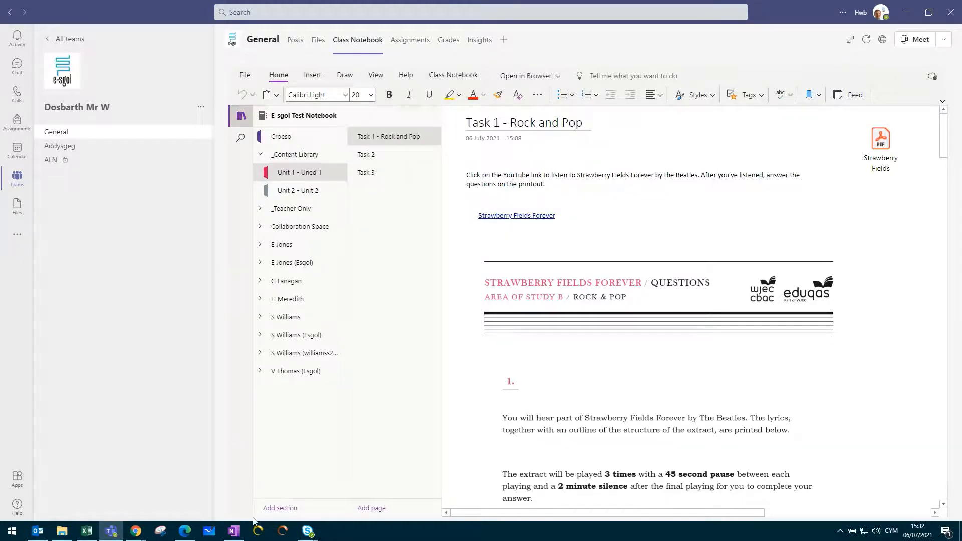
pyautogui.click(233, 531)
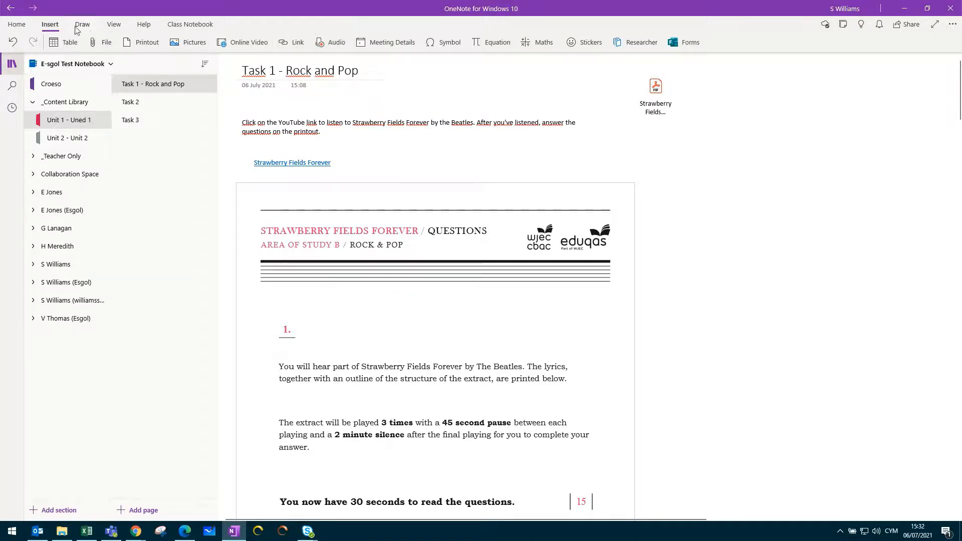
# Step: Record an audio note on the Task 1 - Rock and Pop page, placing its container beside the first printout page, and stop the recording
pyautogui.click(325, 42)
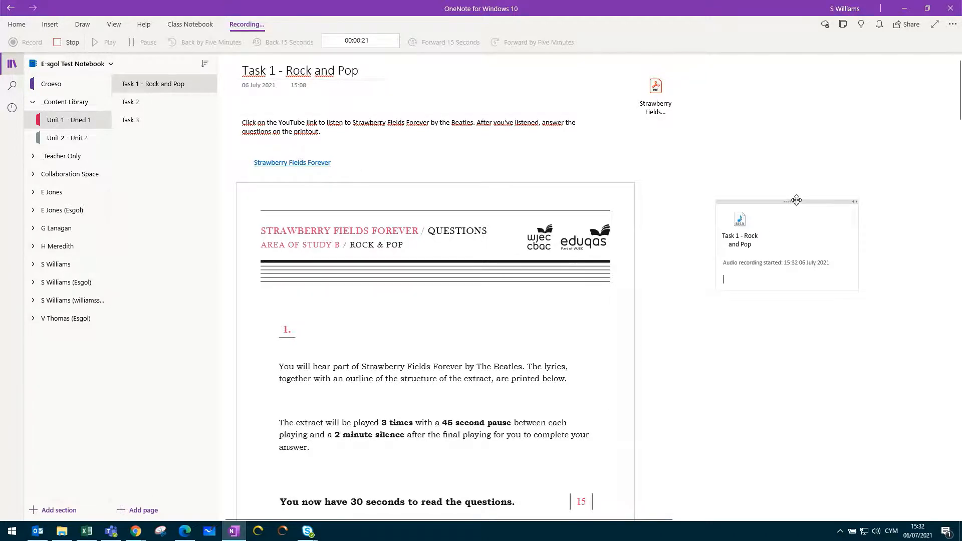
pyautogui.moveTo(787, 206); pyautogui.dragTo(767, 176)
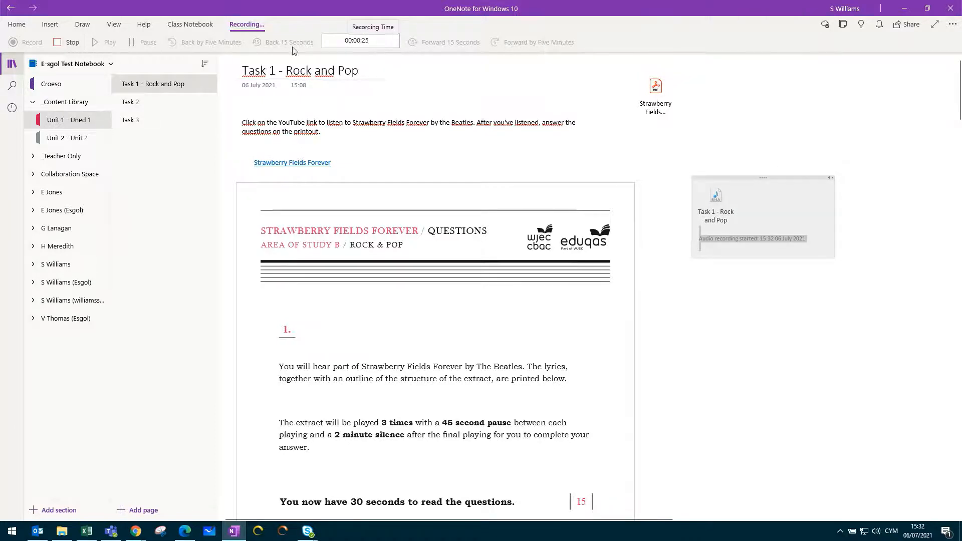
pyautogui.click(64, 44)
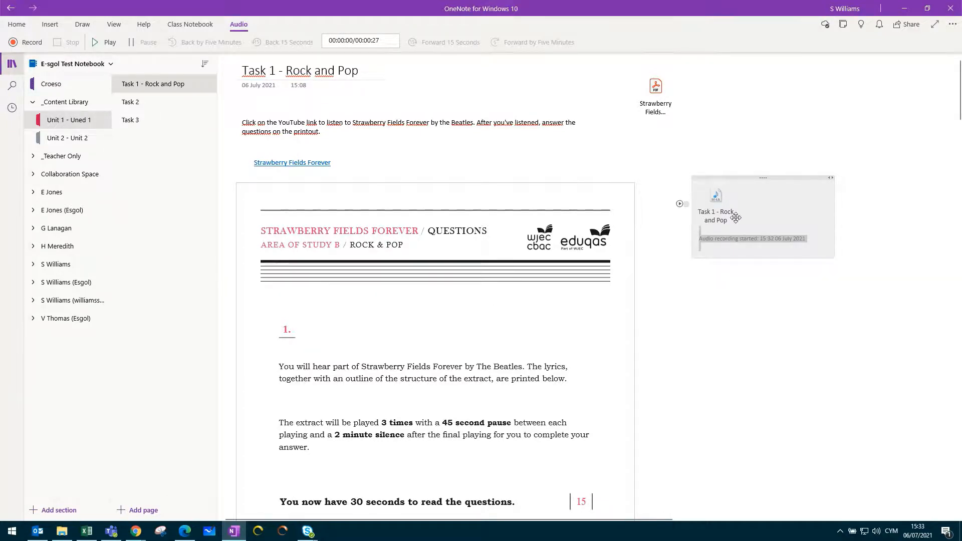
pyautogui.click(738, 152)
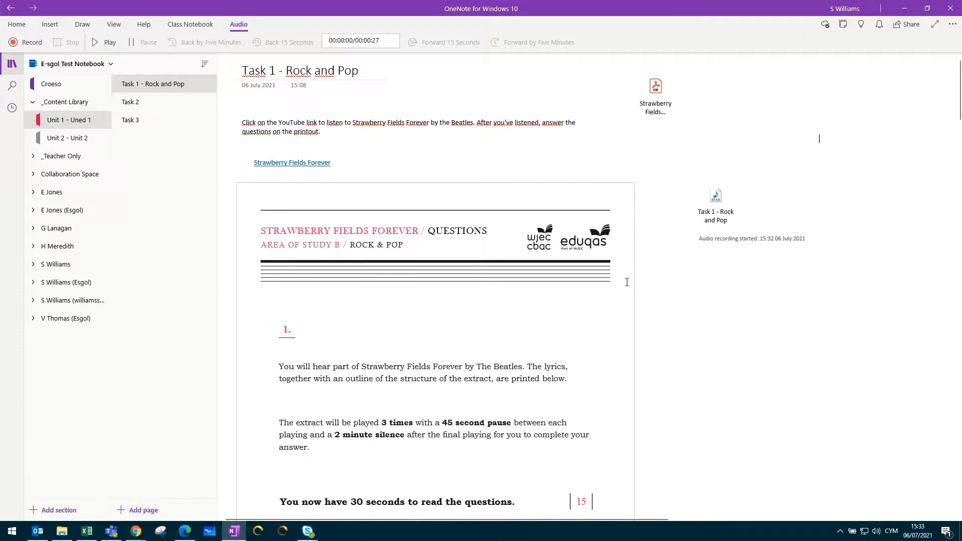
# Step: Shift the first printout page slightly right and set it as a background picture
pyautogui.scroll(-2, 607, 285)
pyautogui.scroll(1, 608, 285)
pyautogui.rightClick(555, 222)
pyautogui.moveTo(491, 148); pyautogui.dragTo(551, 171)
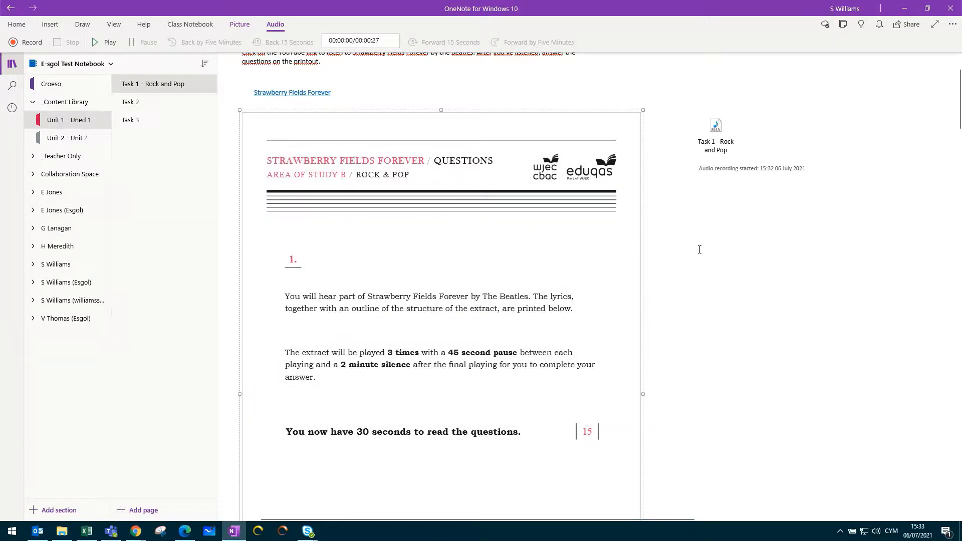
pyautogui.click(714, 277)
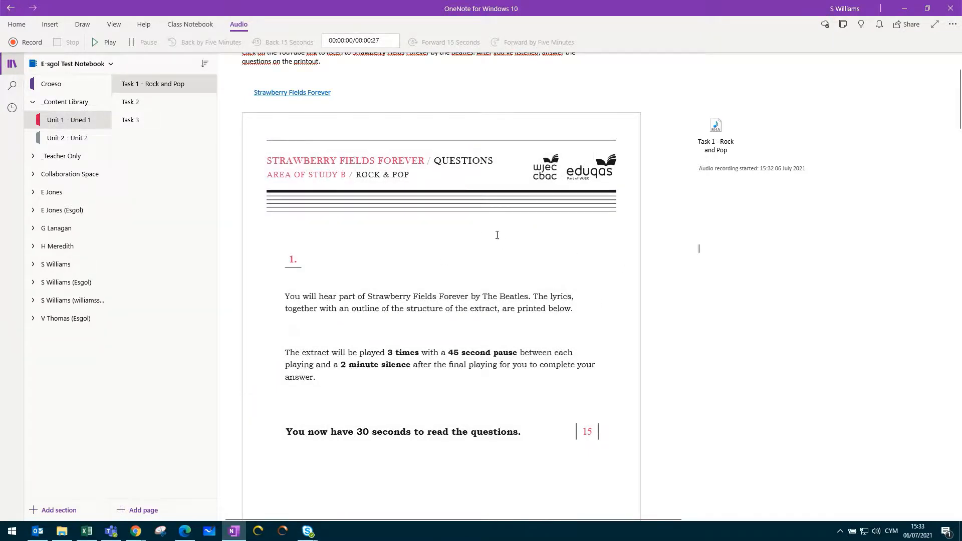
pyautogui.rightClick(495, 236)
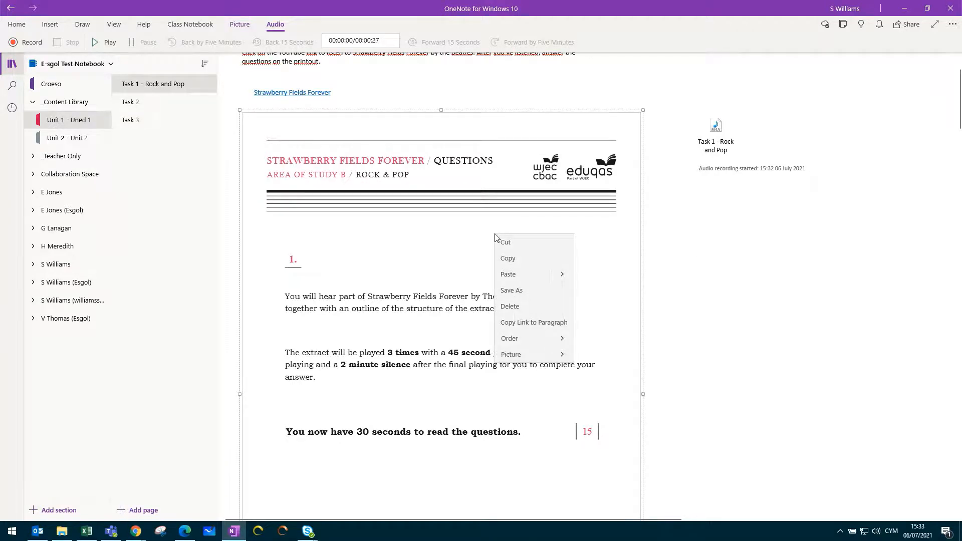
pyautogui.click(562, 356)
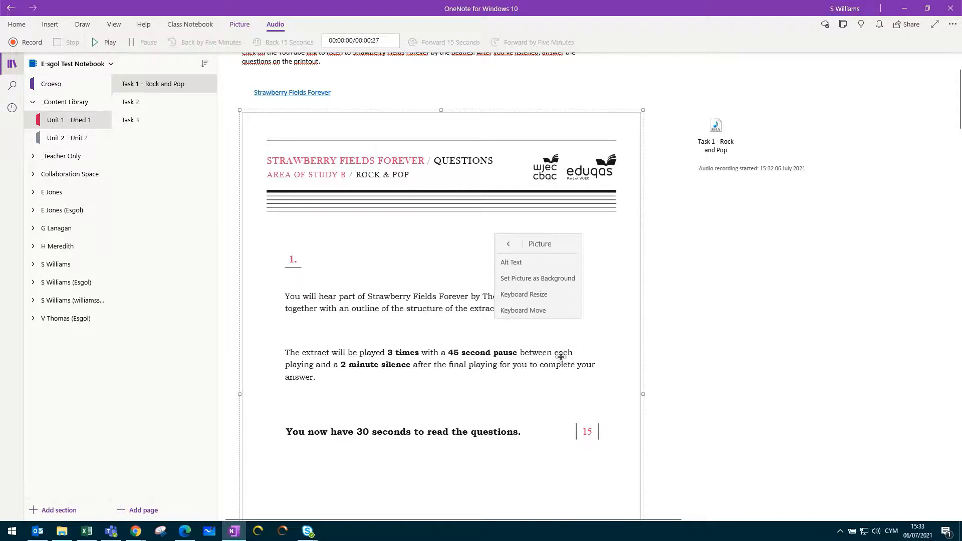
pyautogui.click(563, 278)
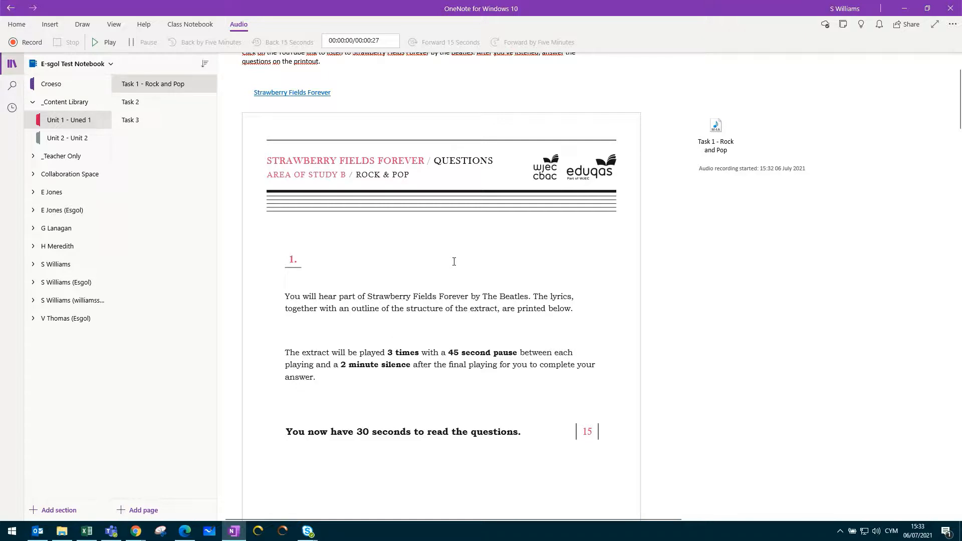
# Step: Set the third printout page, which starts with question a on Music Technology, as a background picture
pyautogui.scroll(-5, 312, 435)
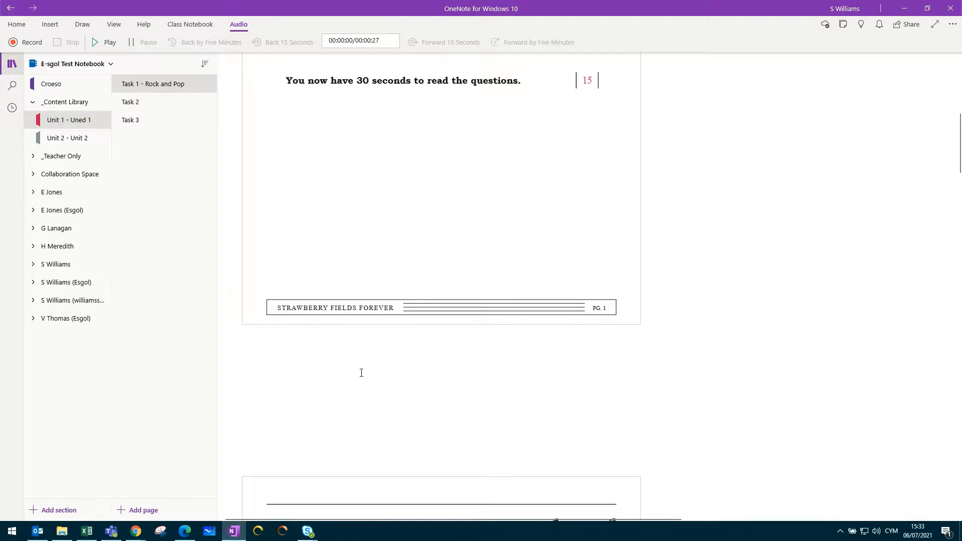
pyautogui.scroll(5, 361, 372)
pyautogui.scroll(5, 360, 374)
pyautogui.scroll(-6, 361, 374)
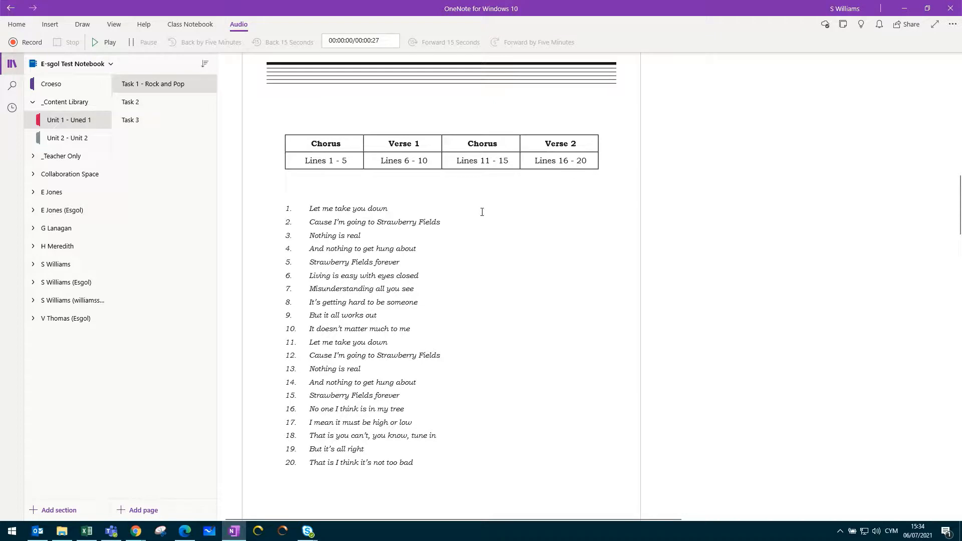
pyautogui.scroll(-7, 484, 311)
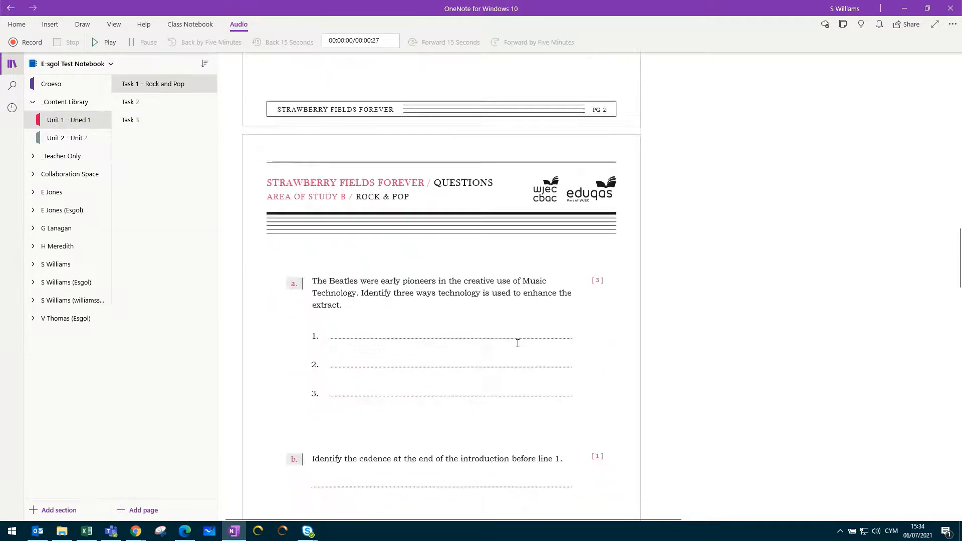
pyautogui.rightClick(339, 331)
pyautogui.click(444, 308)
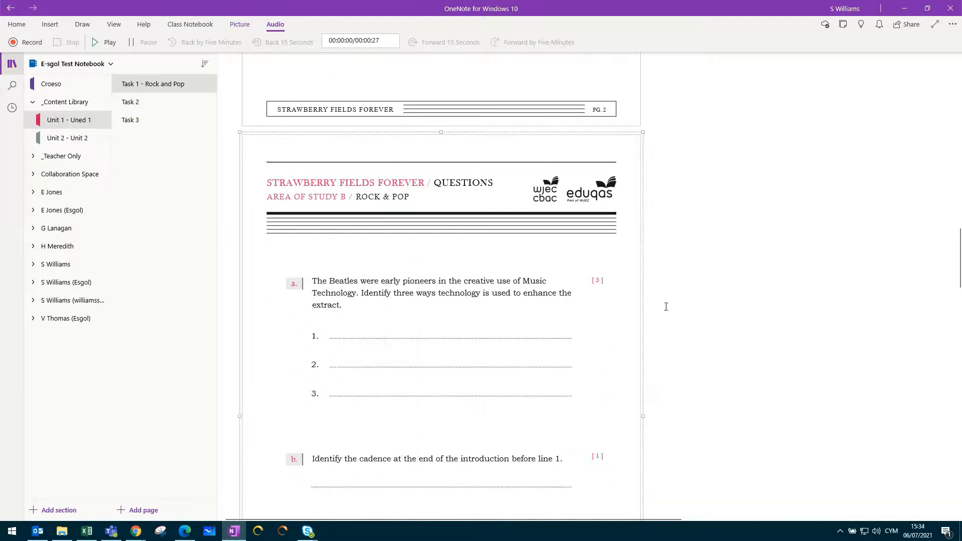
pyautogui.rightClick(604, 254)
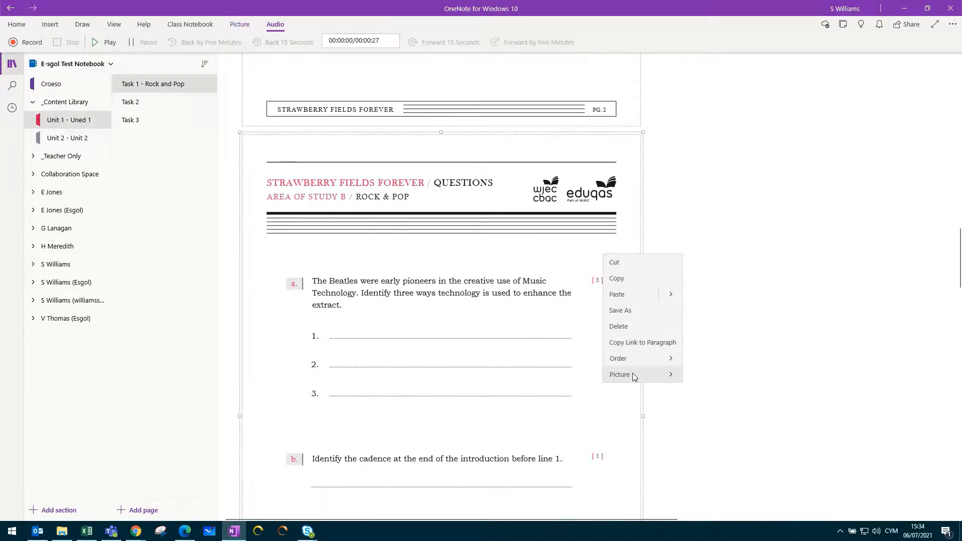
pyautogui.click(669, 373)
pyautogui.click(650, 298)
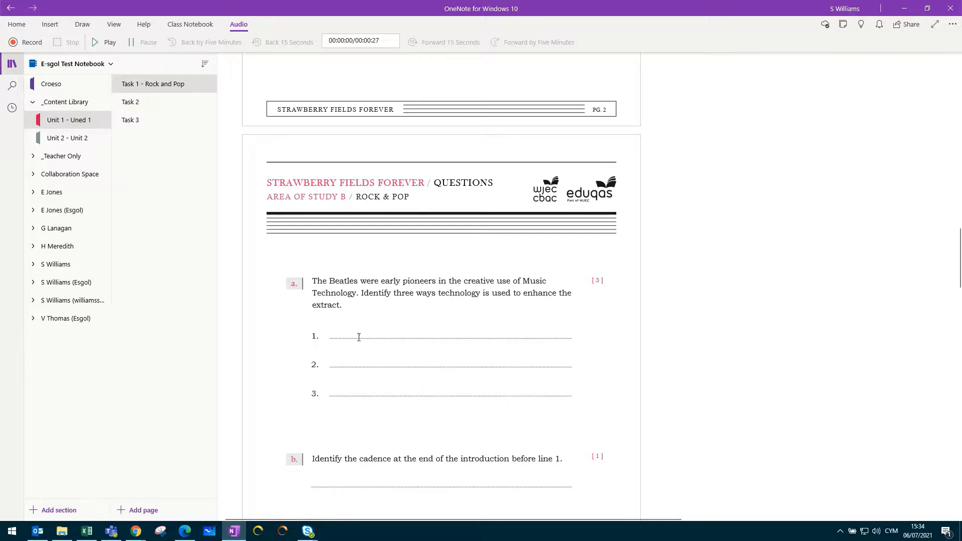
# Step: Enter "Start typing on the page" on answer line 1 of question a and handwrite "Start" beside it with the black pen
pyautogui.write('Start typing on the page')
pyautogui.click(50, 27)
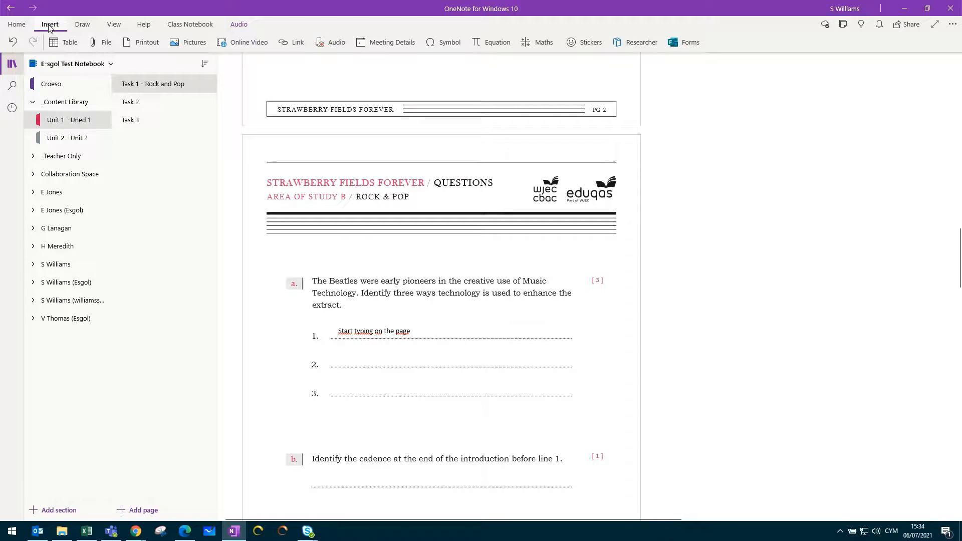
pyautogui.click(82, 26)
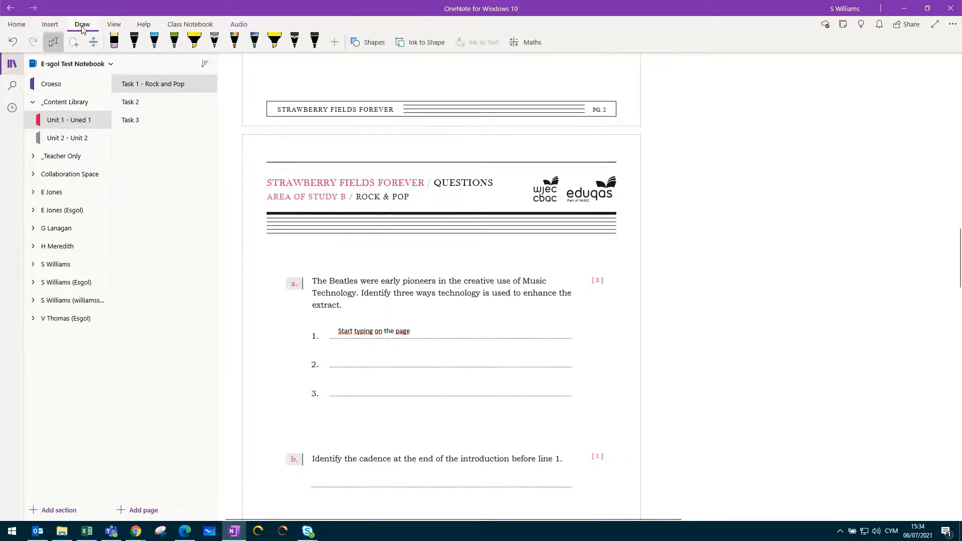
pyautogui.click(134, 42)
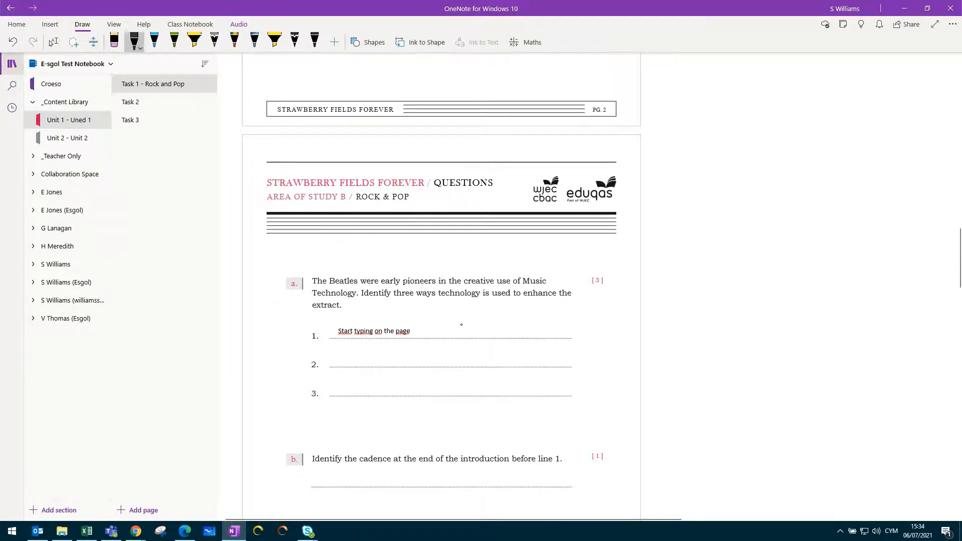
pyautogui.moveTo(453, 319)
pyautogui.mouseDown()
pyautogui.moveTo(438, 340)
pyautogui.moveTo(465, 326)
pyautogui.moveTo(478, 339)
pyautogui.moveTo(497, 319)
pyautogui.mouseUp()
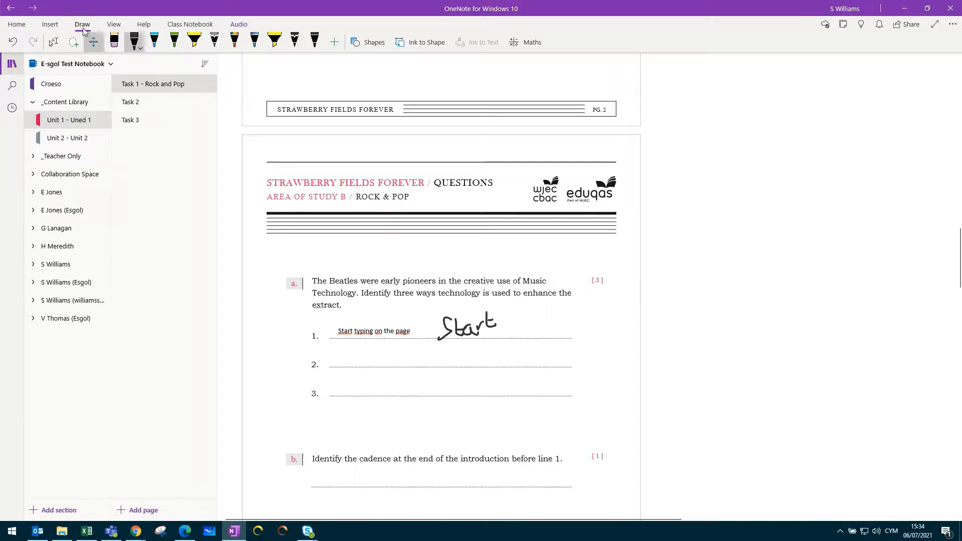
pyautogui.click(53, 42)
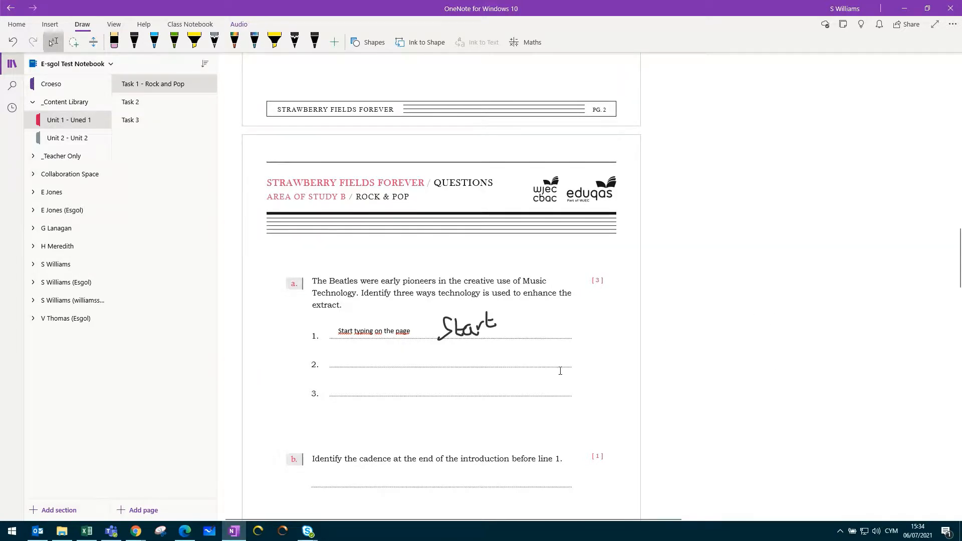
# Step: Set the second printout page, containing the chorus and verse table and the lyrics, as a background picture
pyautogui.scroll(20, 533, 361)
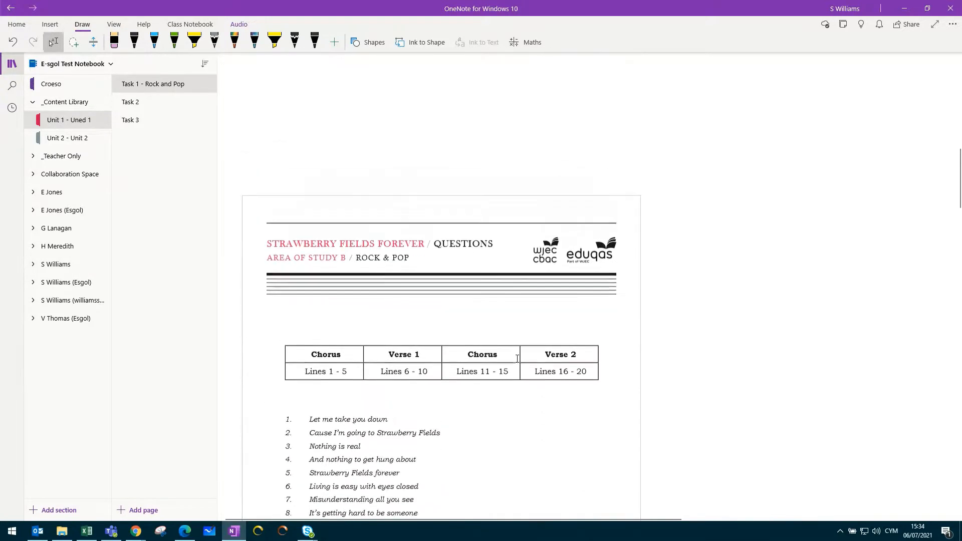
pyautogui.scroll(7, 517, 359)
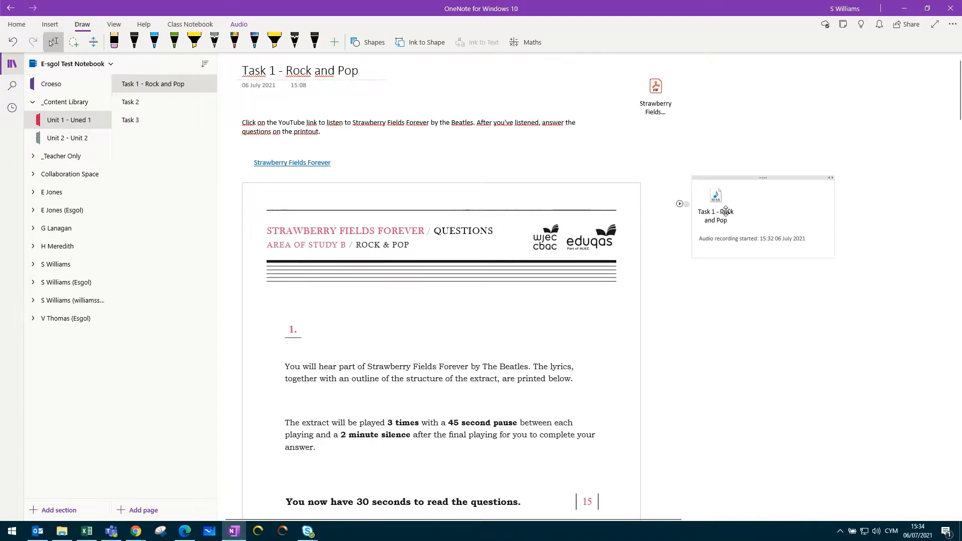
pyautogui.scroll(-13, 721, 220)
pyautogui.scroll(-12, 721, 229)
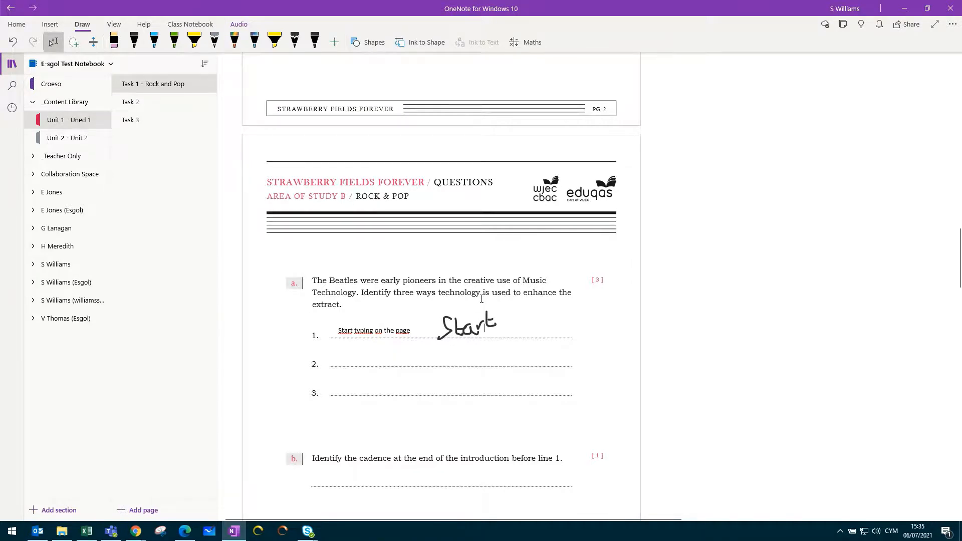
pyautogui.scroll(12, 619, 323)
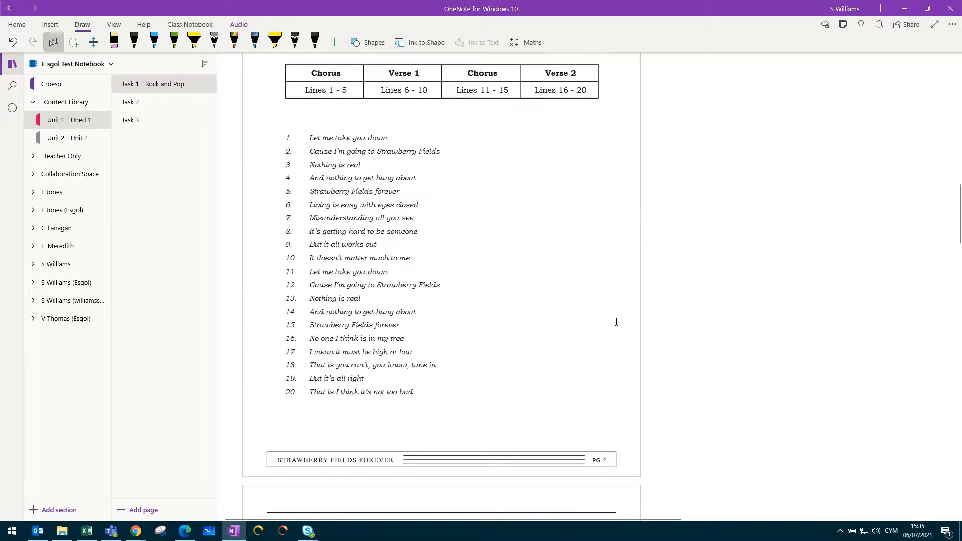
pyautogui.scroll(4, 587, 258)
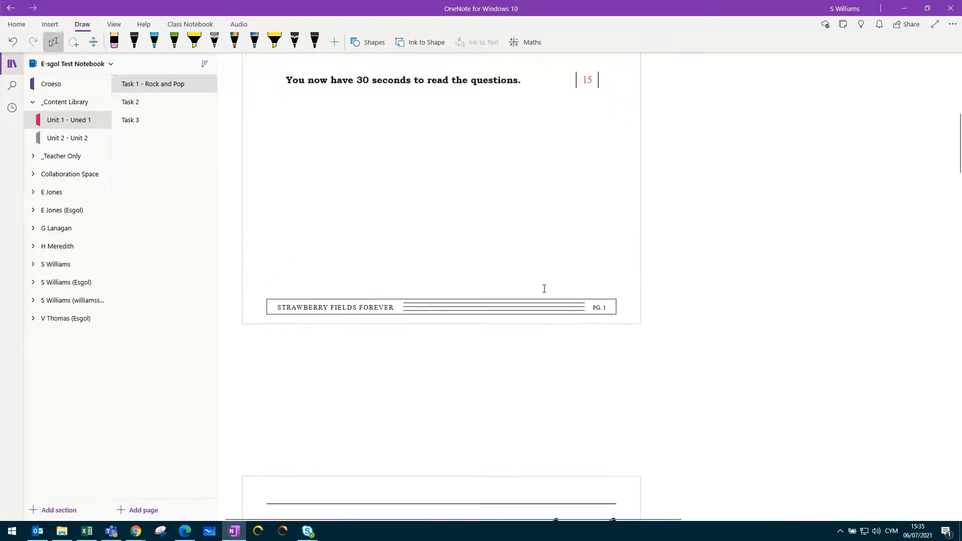
pyautogui.scroll(-5, 544, 288)
pyautogui.rightClick(476, 324)
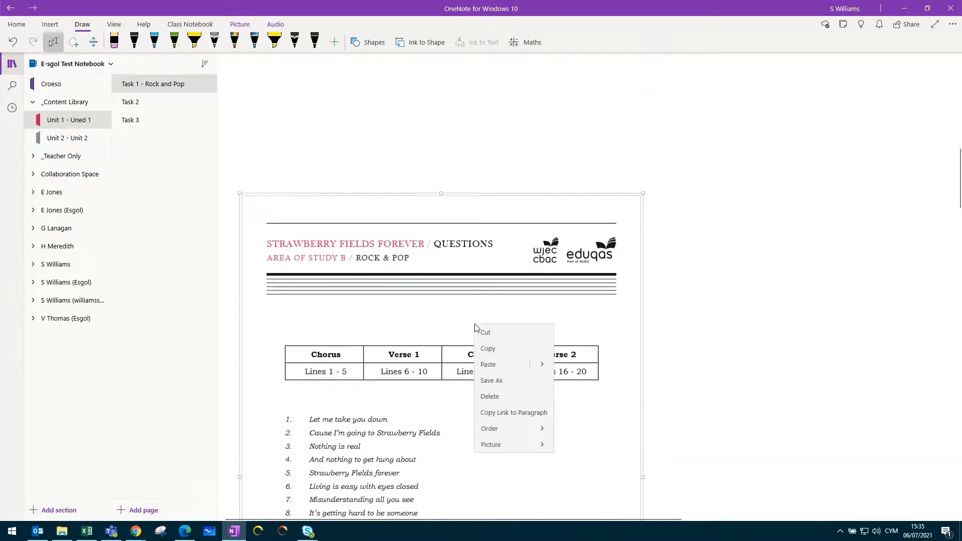
pyautogui.click(507, 441)
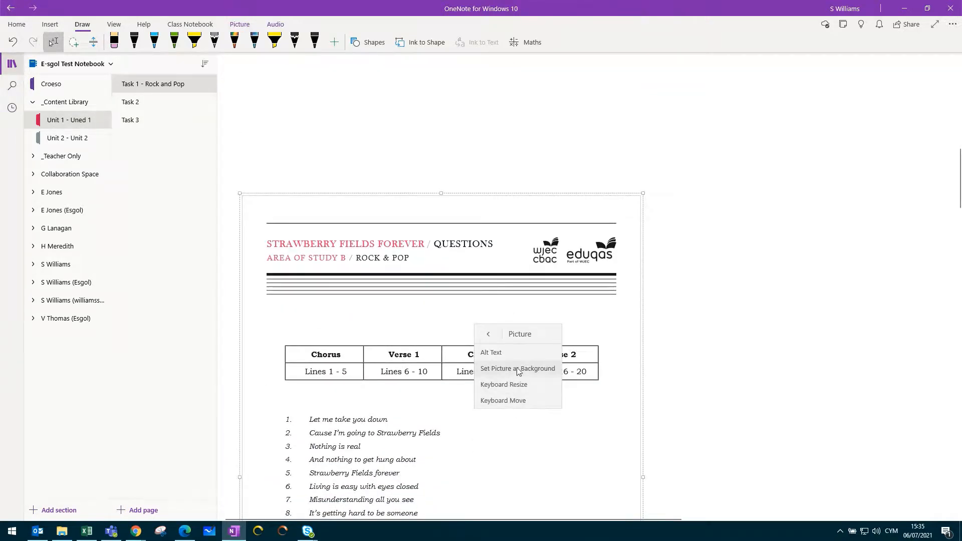
pyautogui.click(535, 368)
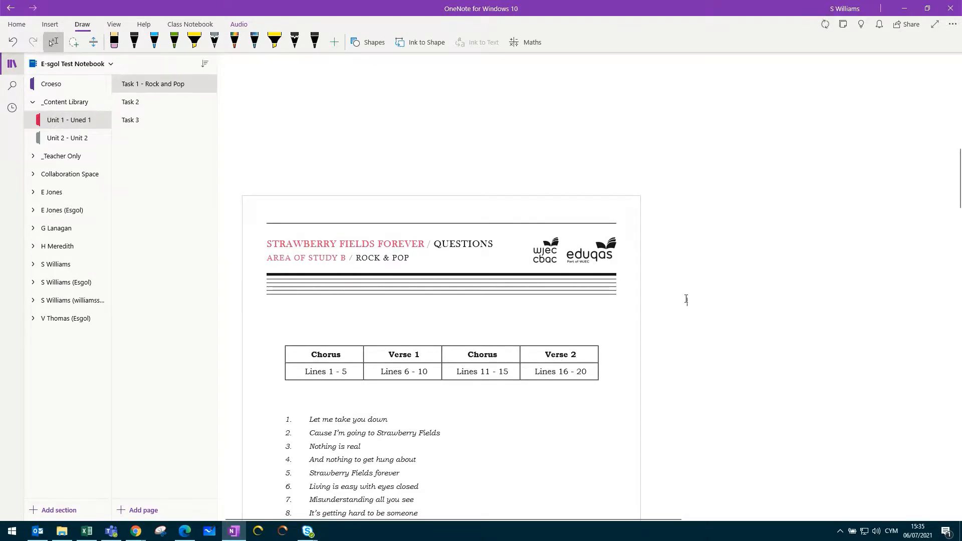
pyautogui.scroll(-4, 441, 323)
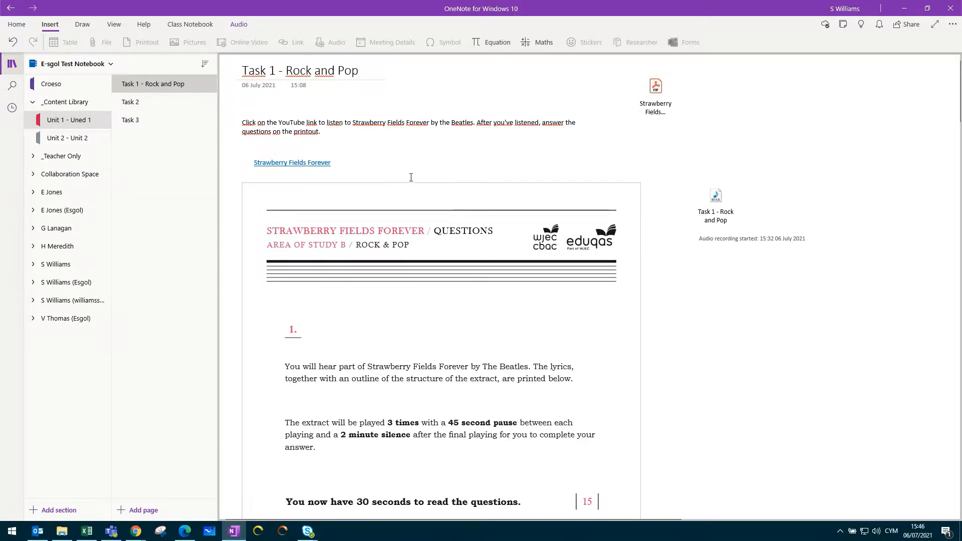
# Step: Insert the Strawberry Fields Forever questions PDF as a printout on the untitled page in the Collaboration Space's Unit 1 - Uned 1 section
pyautogui.click(32, 176)
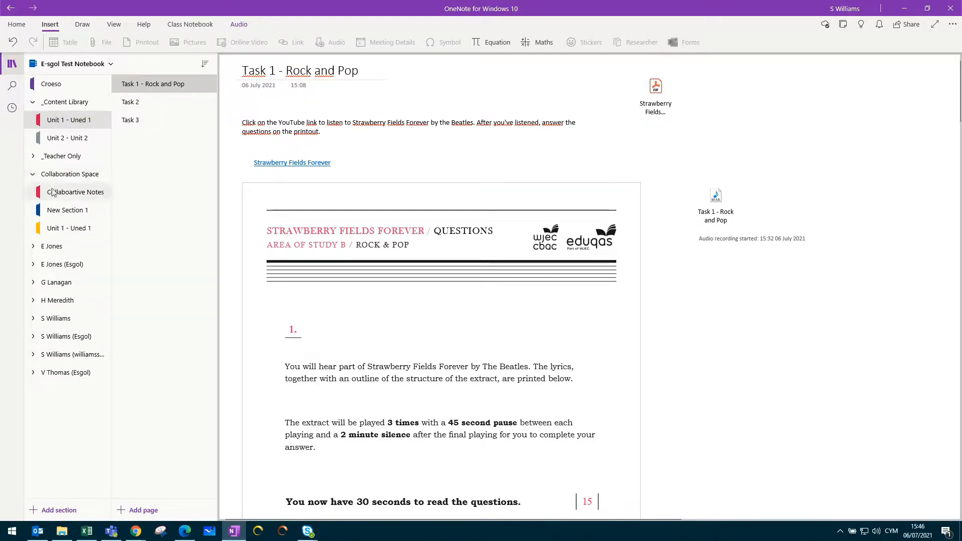
pyautogui.click(69, 229)
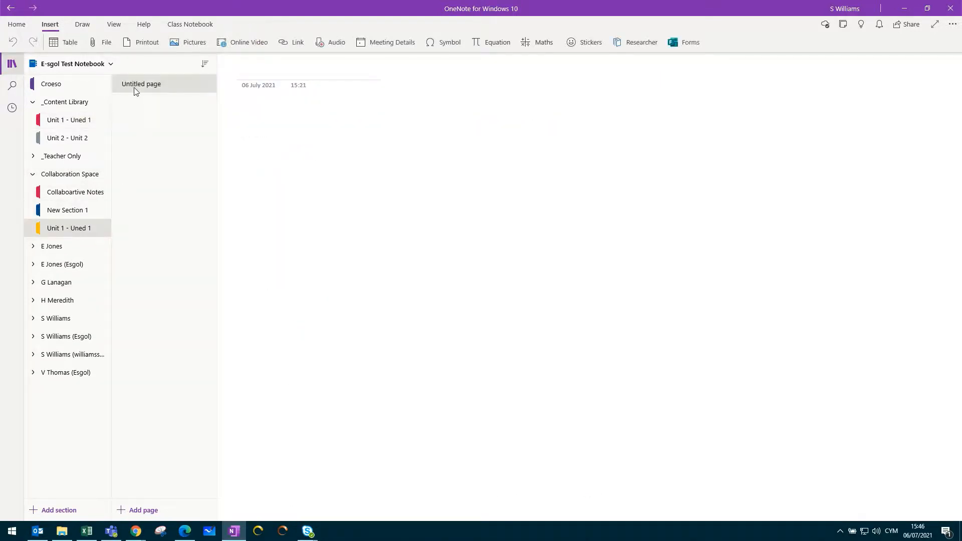
pyautogui.click(256, 118)
pyautogui.click(54, 26)
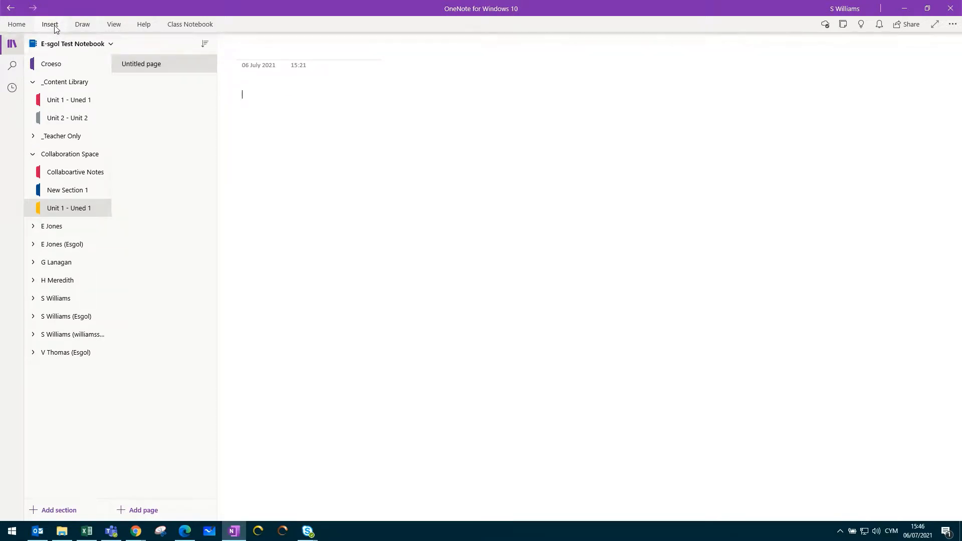
pyautogui.click(50, 25)
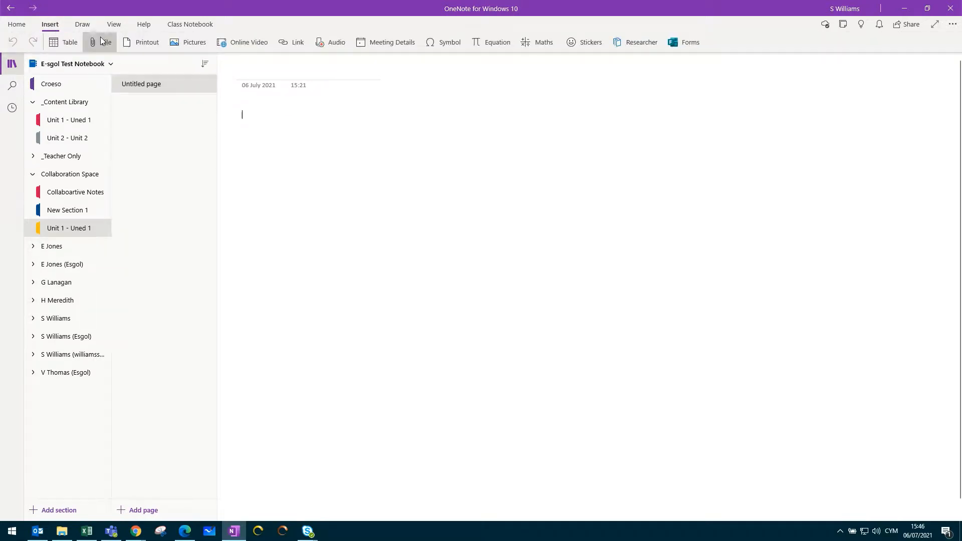
pyautogui.click(142, 44)
pyautogui.doubleClick(145, 80)
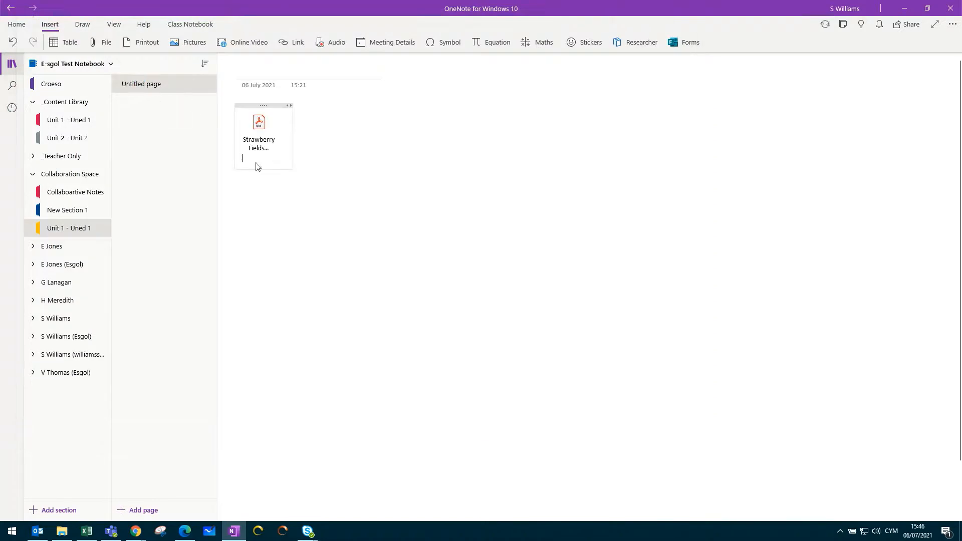
pyautogui.scroll(8, 556, 207)
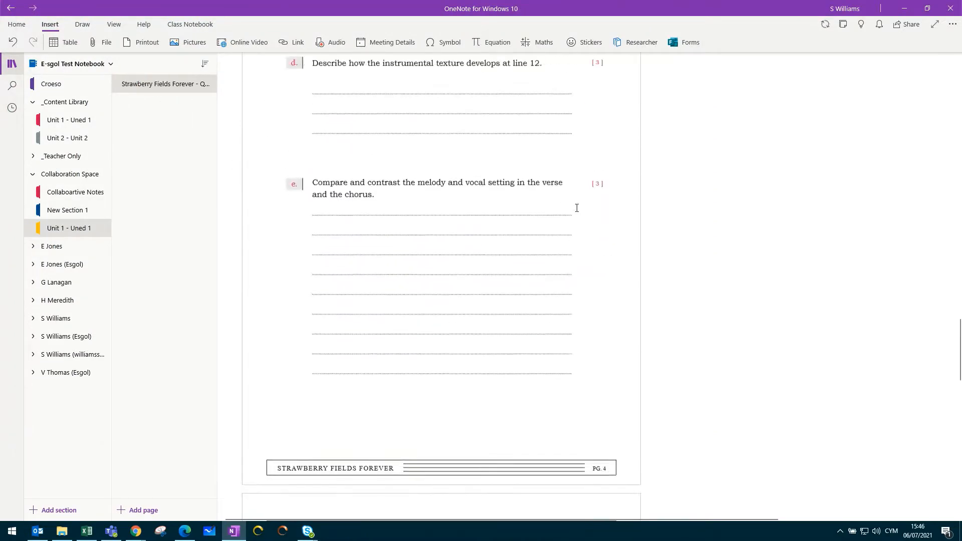
pyautogui.scroll(20, 577, 207)
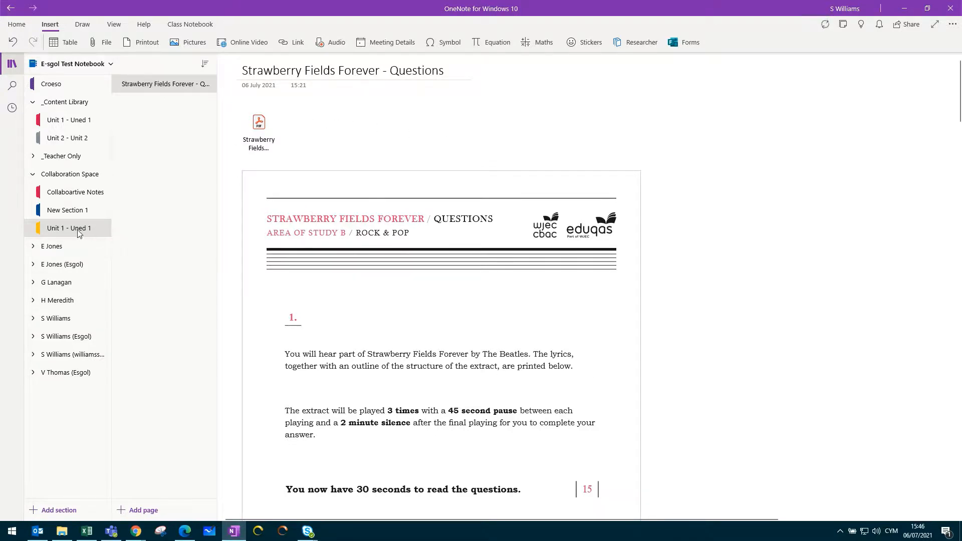
# Step: Delete the Strawberry Fields Forever - Questions page and collapse the Collaboration Space
pyautogui.rightClick(139, 86)
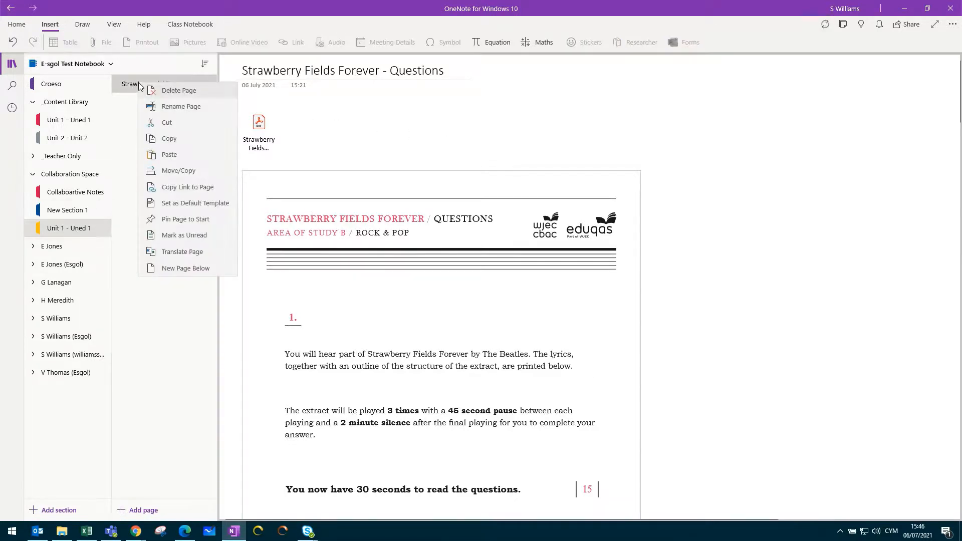
pyautogui.click(166, 90)
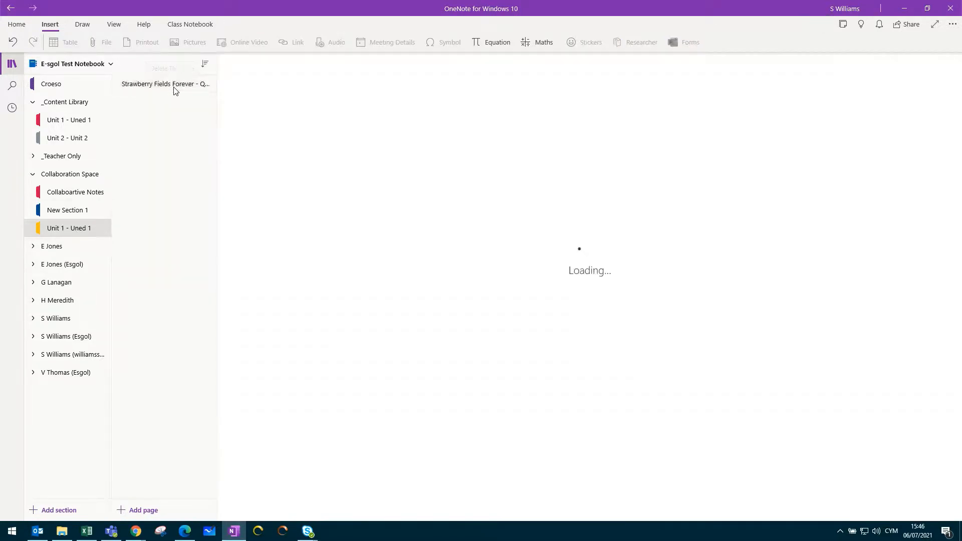
pyautogui.click(33, 173)
# Step: Distribute the Content Library page Task 1 - Rock and Pop to every student's Taflenni Gwaith section
pyautogui.click(65, 120)
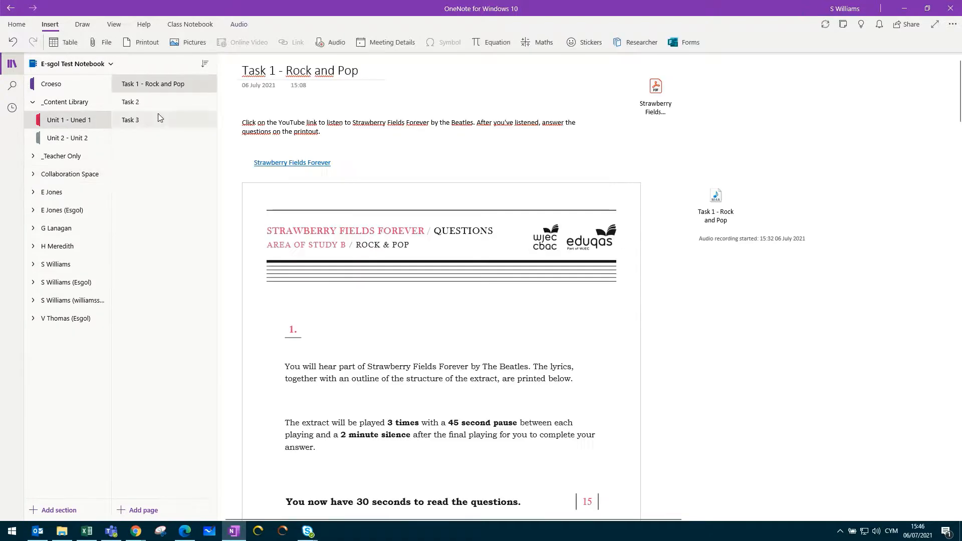
pyautogui.click(148, 87)
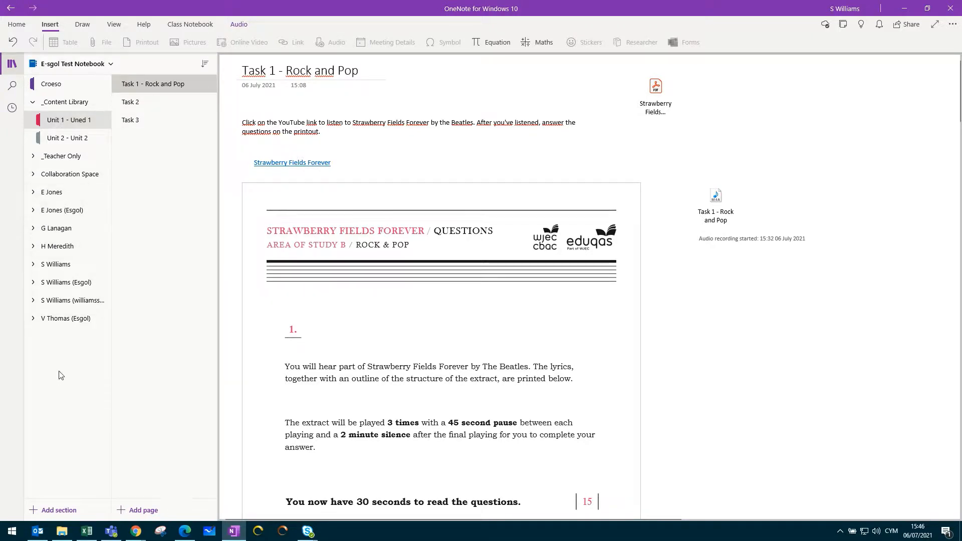
pyautogui.click(157, 84)
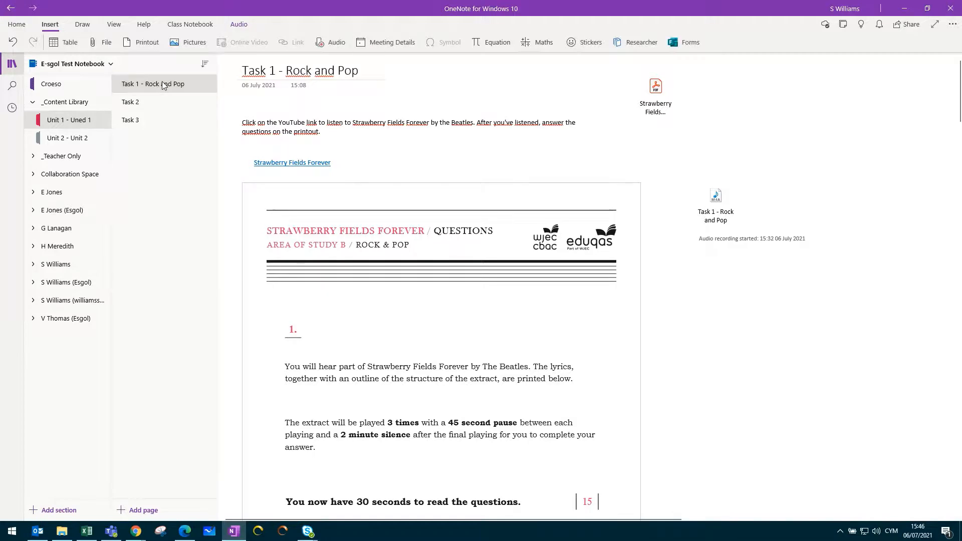
pyautogui.click(189, 26)
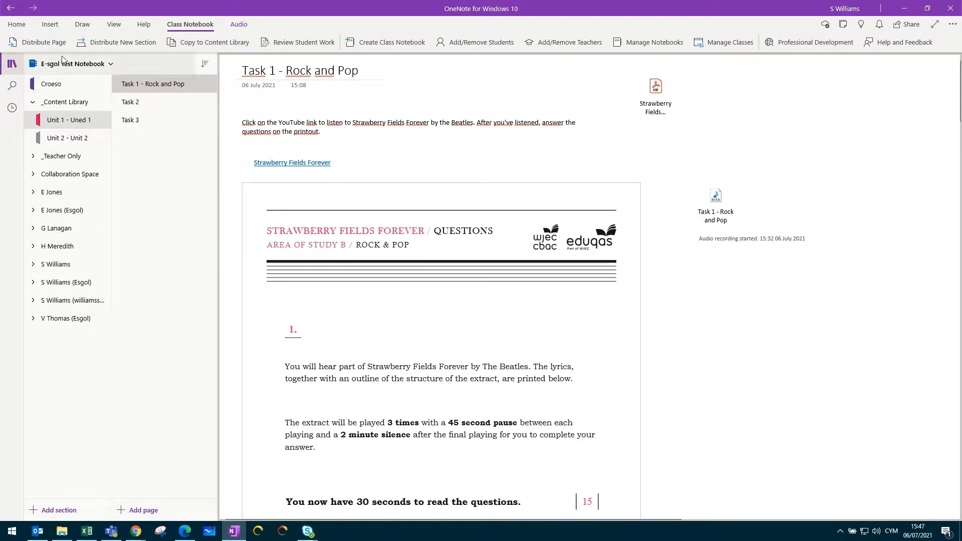
pyautogui.click(40, 44)
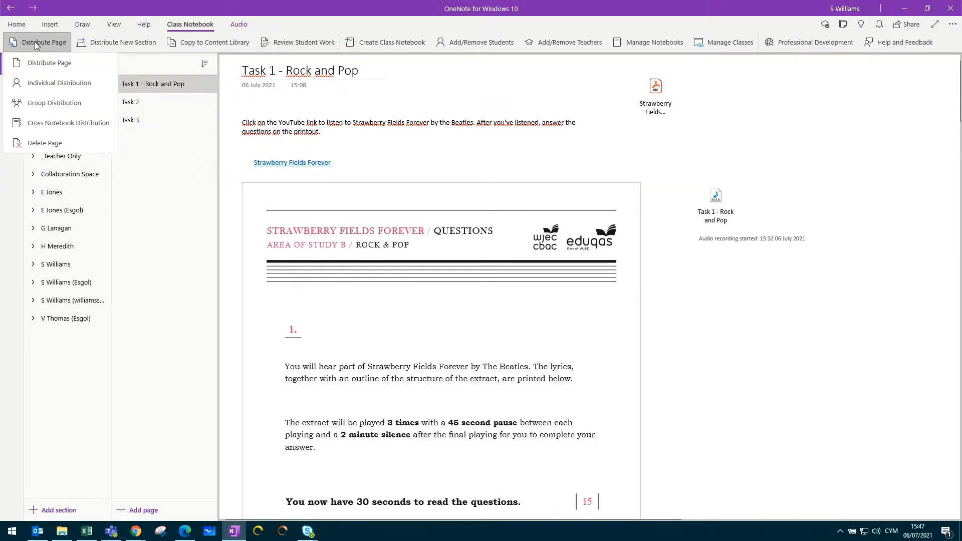
pyautogui.click(76, 68)
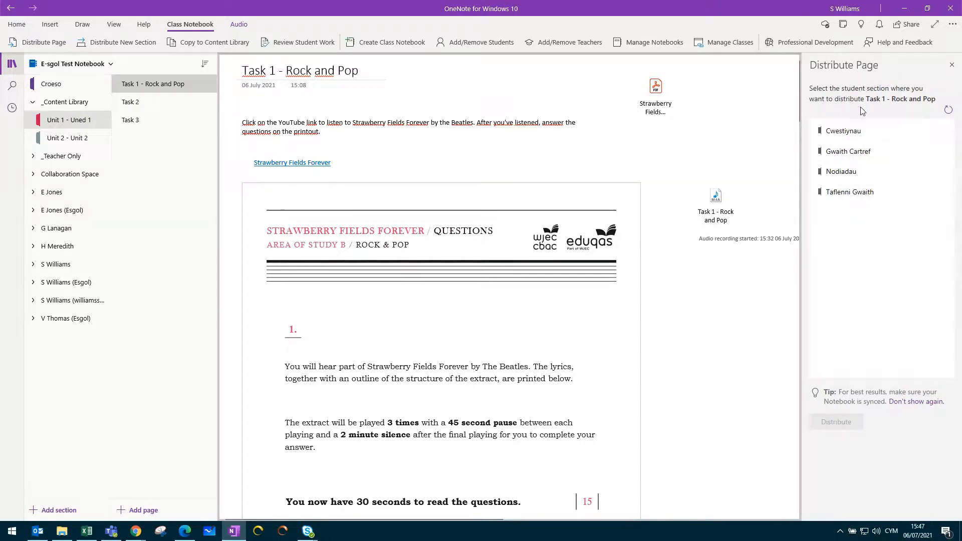
pyautogui.click(881, 200)
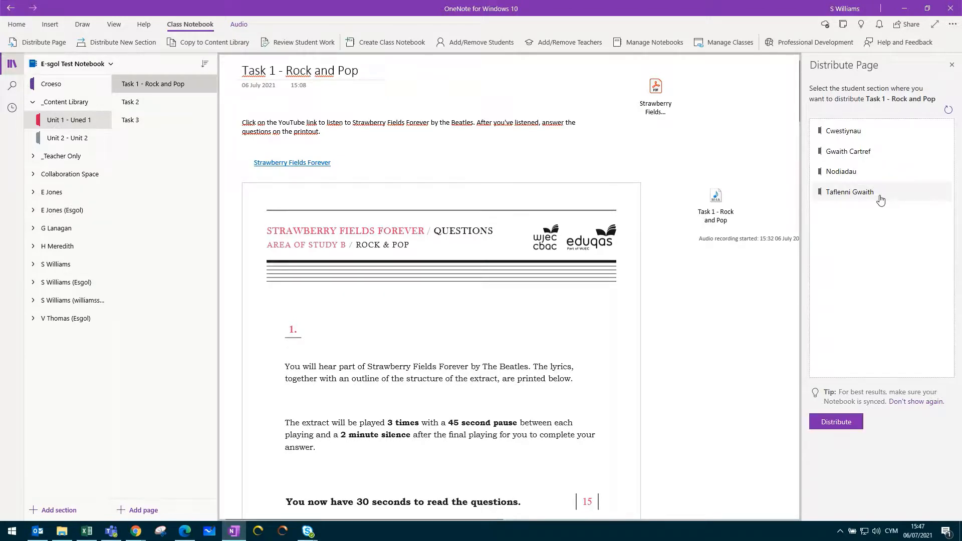
pyautogui.click(840, 427)
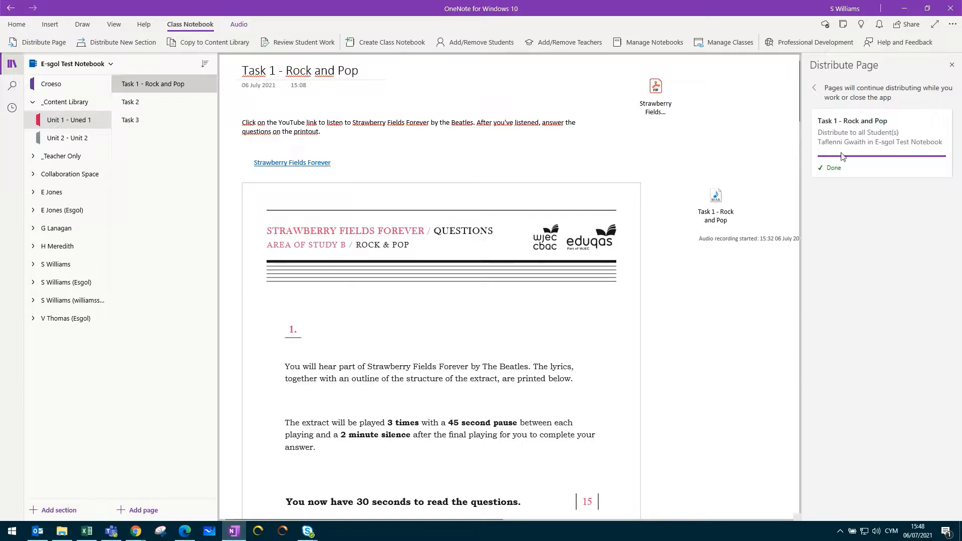
pyautogui.click(951, 65)
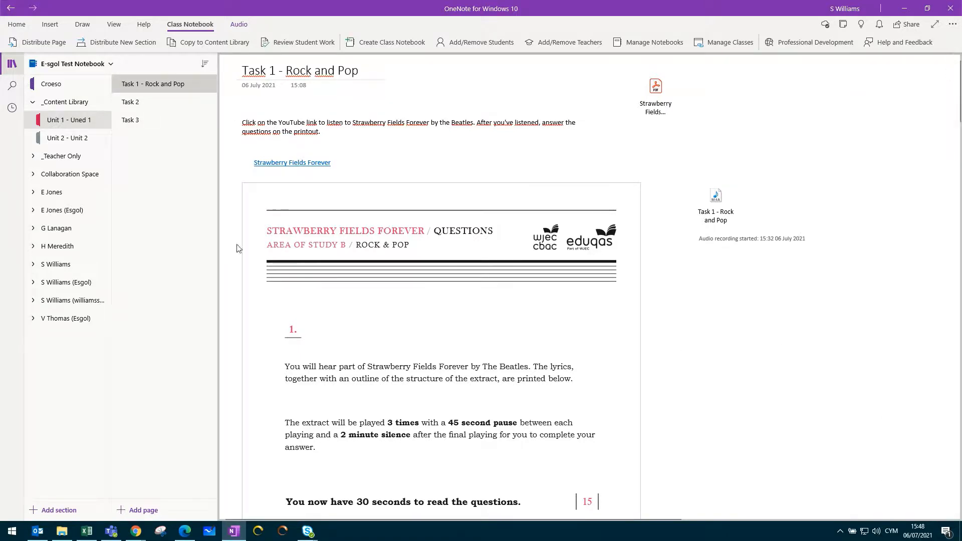
# Step: Check the distributed Task 1 - Rock and Pop page in the first and third listed students' Taflenni Gwaith sections
pyautogui.click(32, 195)
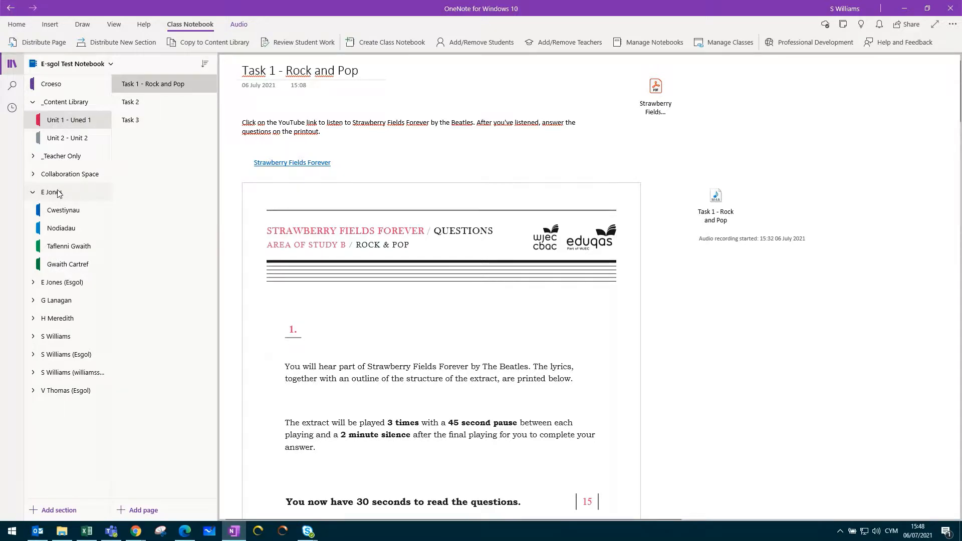
pyautogui.click(79, 252)
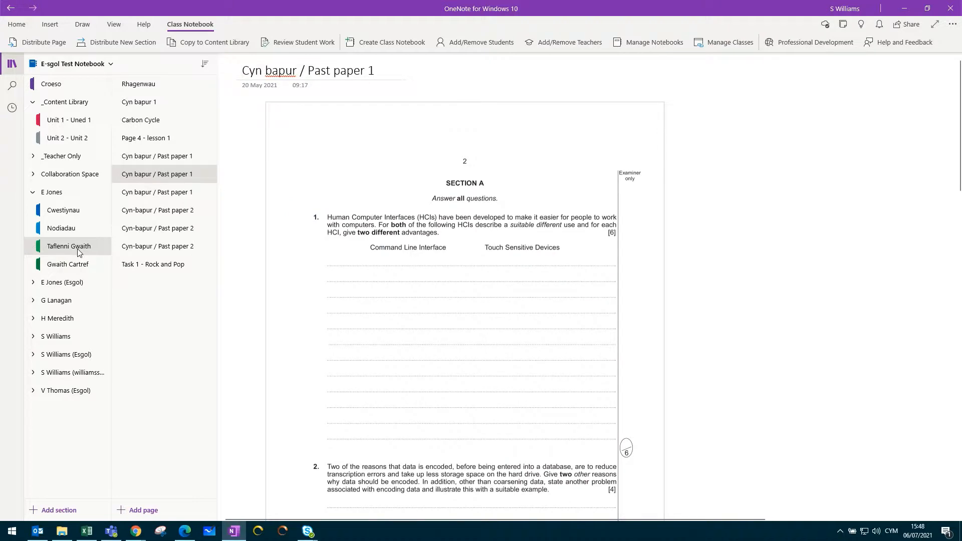
pyautogui.click(170, 269)
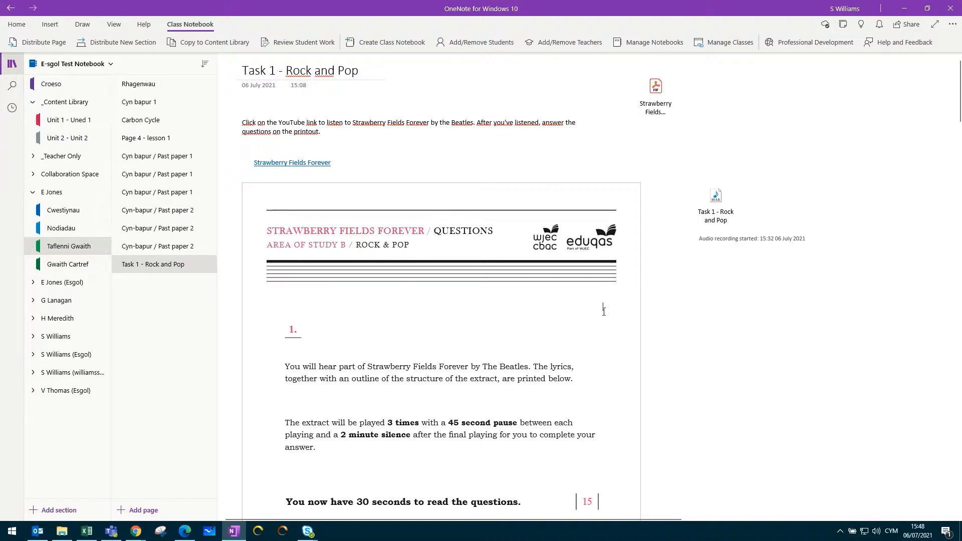
pyautogui.click(33, 193)
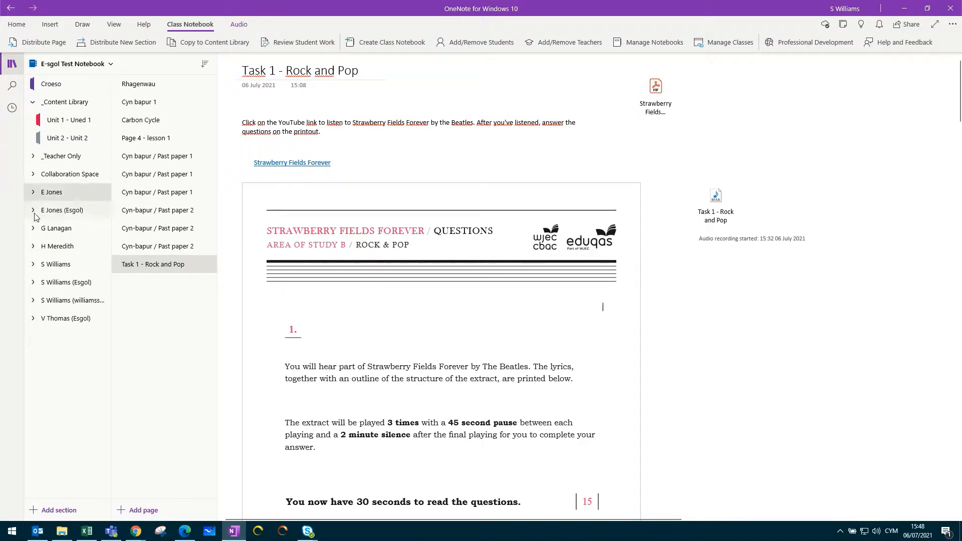
pyautogui.click(33, 229)
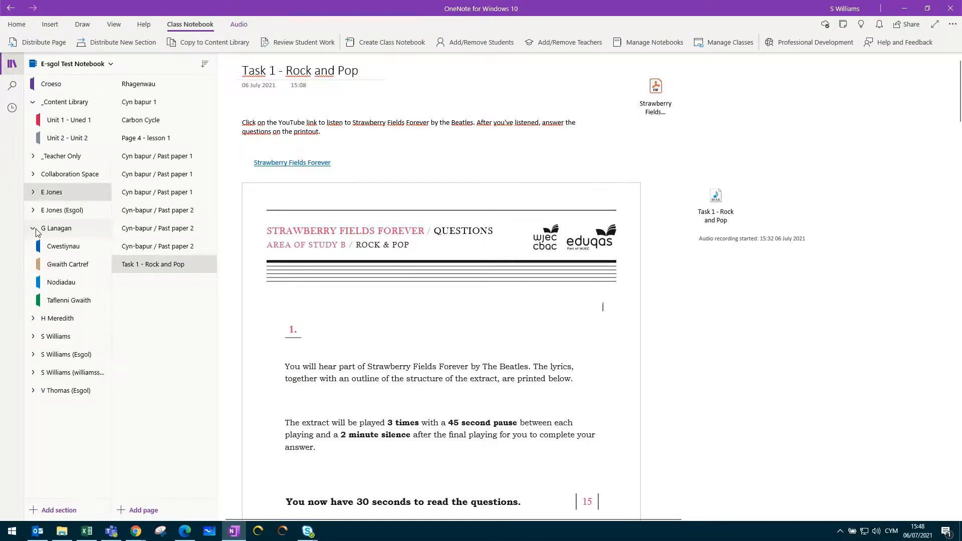
pyautogui.click(74, 303)
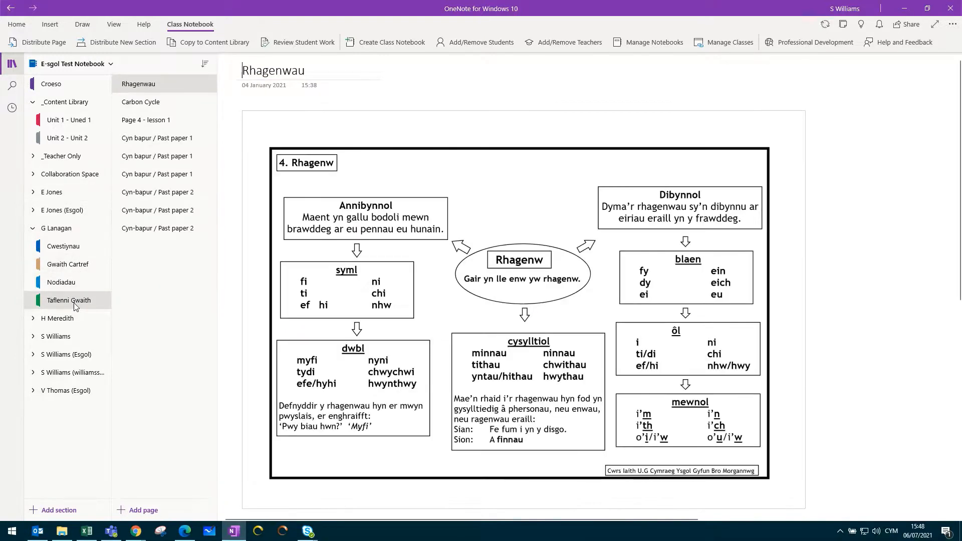
pyautogui.click(161, 250)
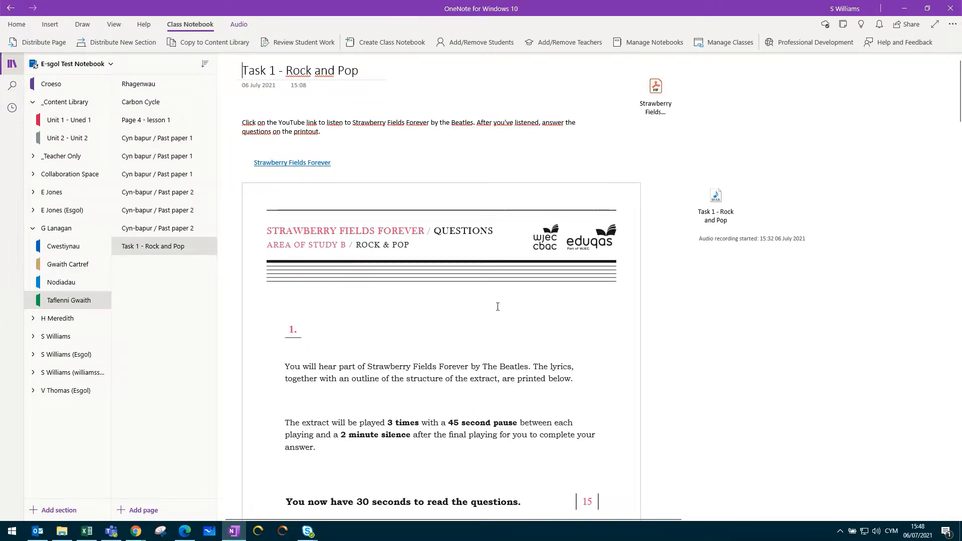
pyautogui.click(37, 229)
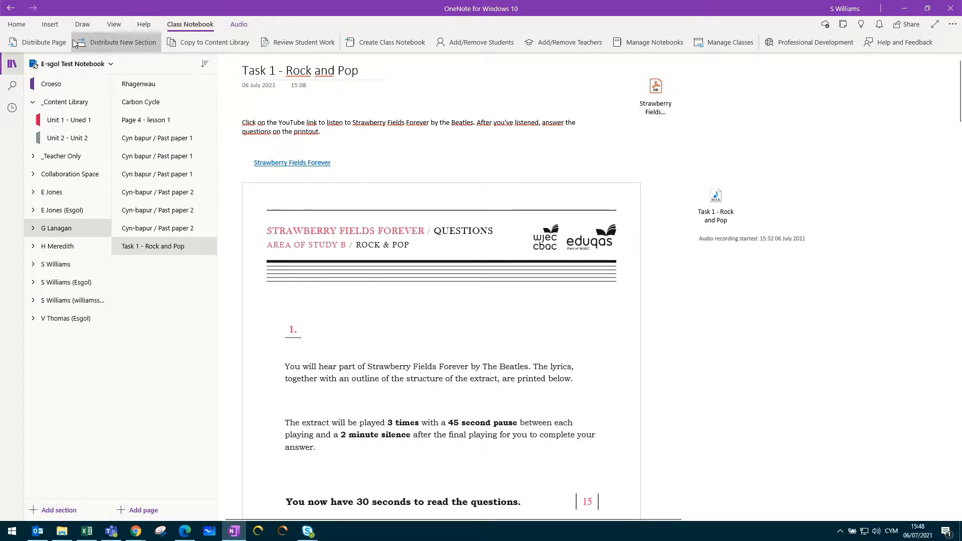
# Step: Return to Task 1 - Rock and Pop in the Content Library's Unit 1 - Uned 1 section and view the page distribution options
pyautogui.click(56, 121)
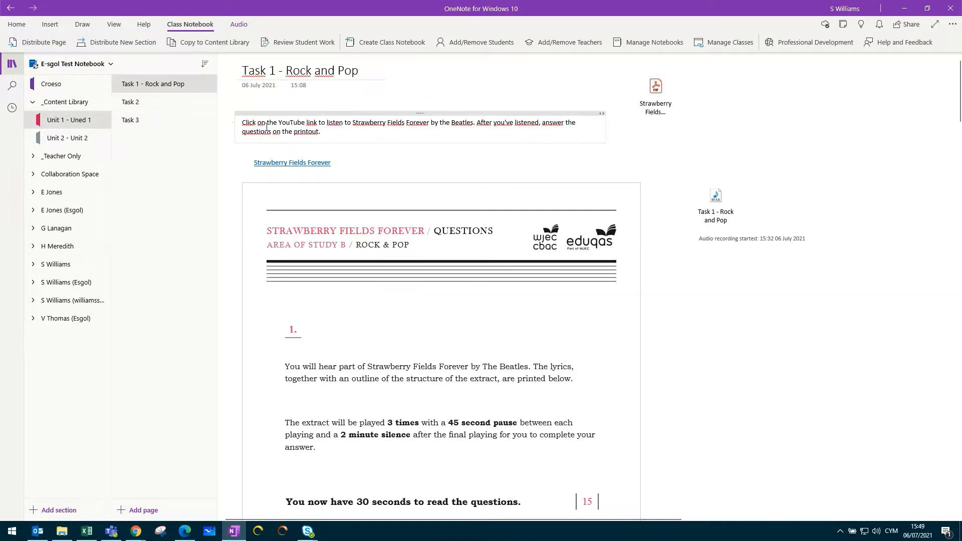
pyautogui.click(43, 43)
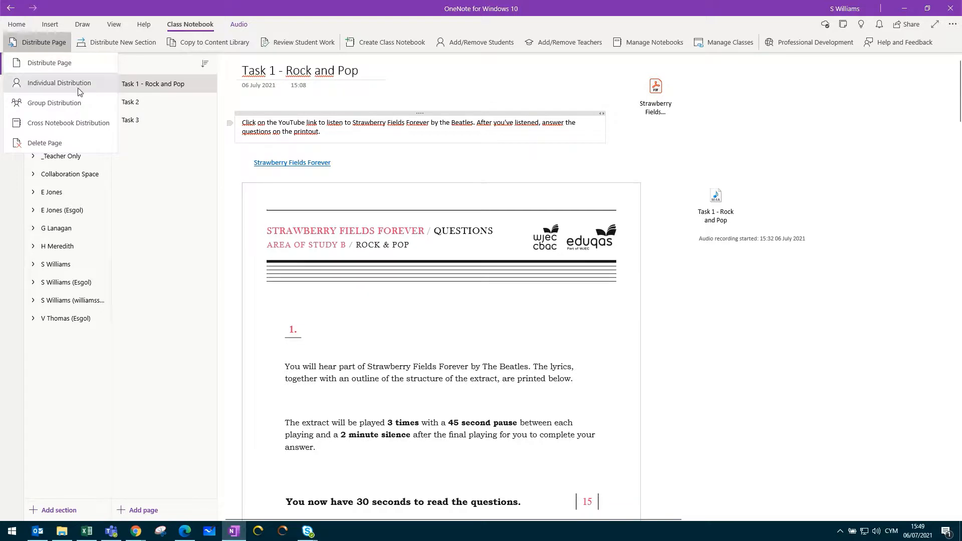
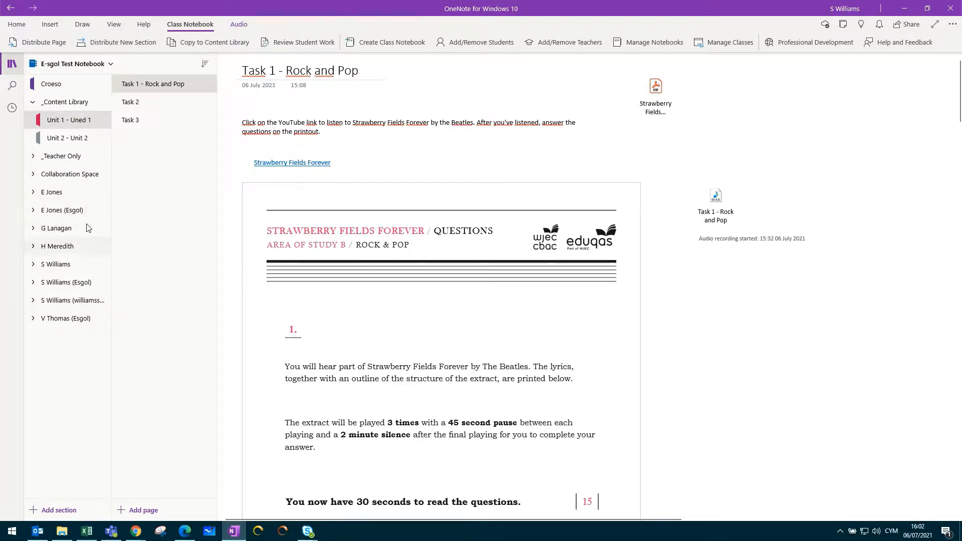
# Step: View the Distribute New Section form without distributing anything, and look over the first listed student's existing sections
pyautogui.click(110, 45)
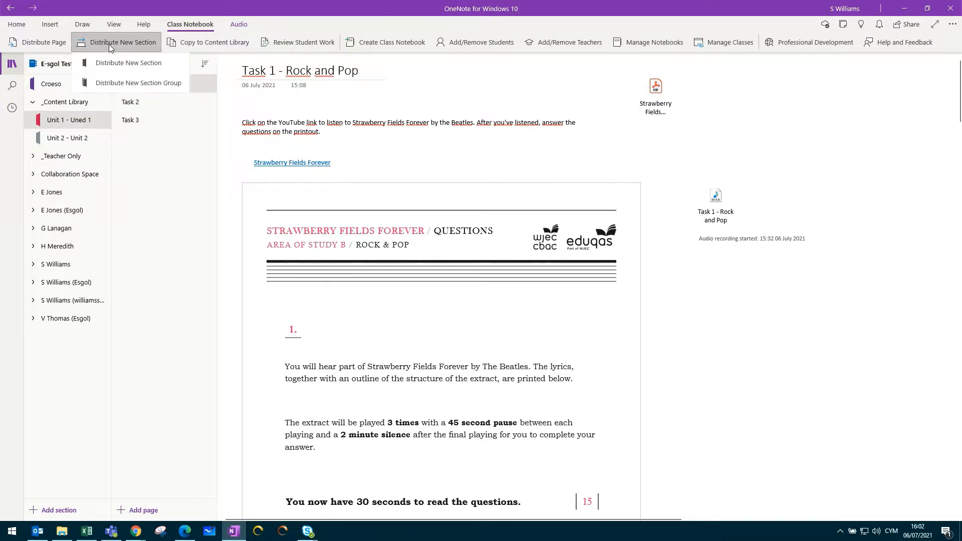
pyautogui.click(165, 63)
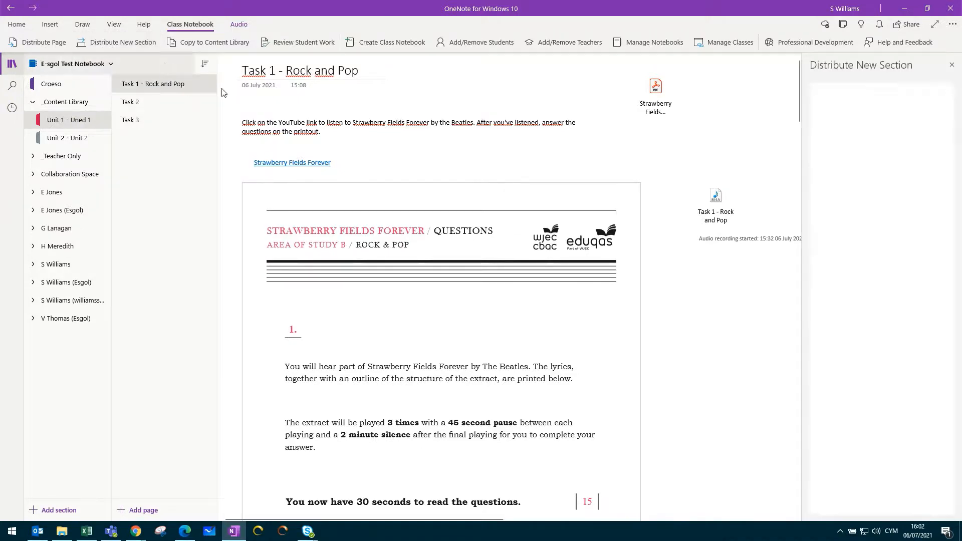
pyautogui.click(858, 129)
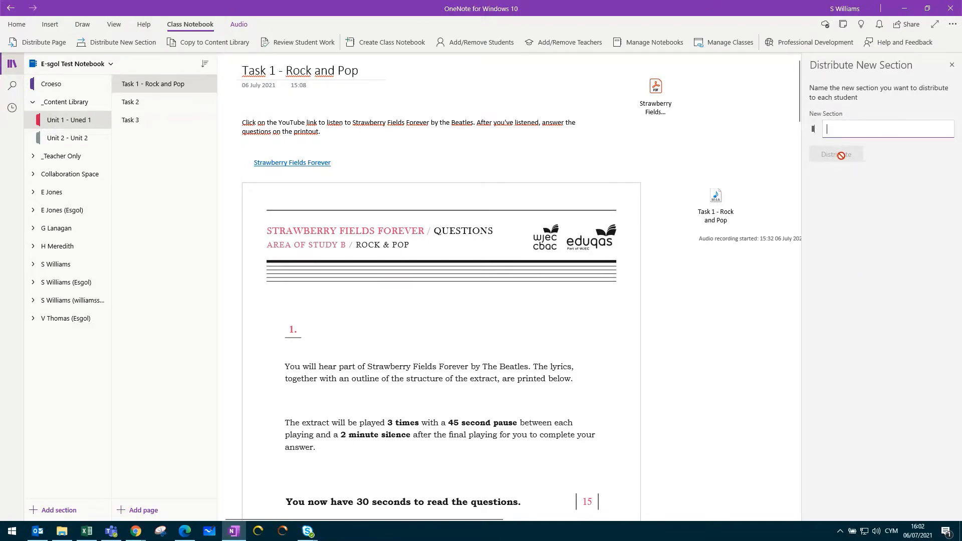
pyautogui.click(951, 66)
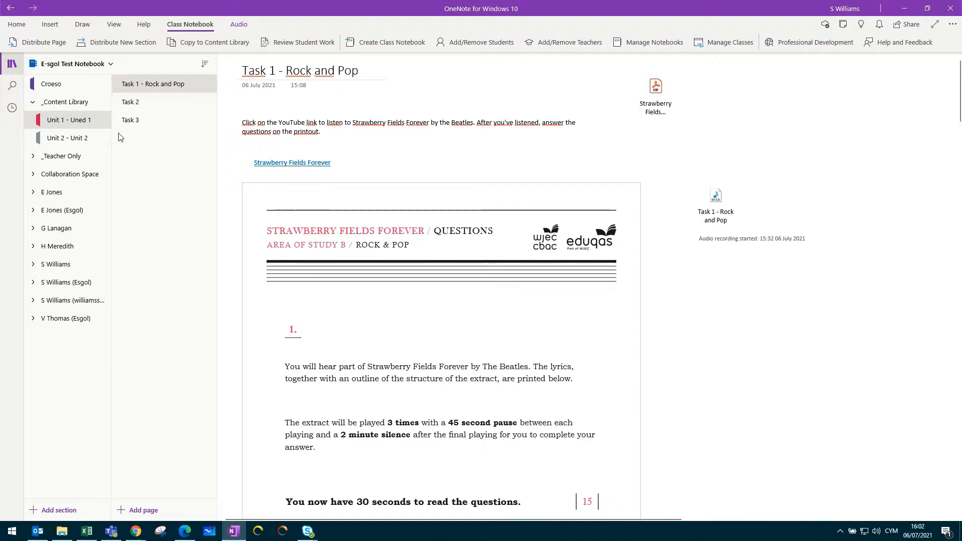
pyautogui.click(33, 193)
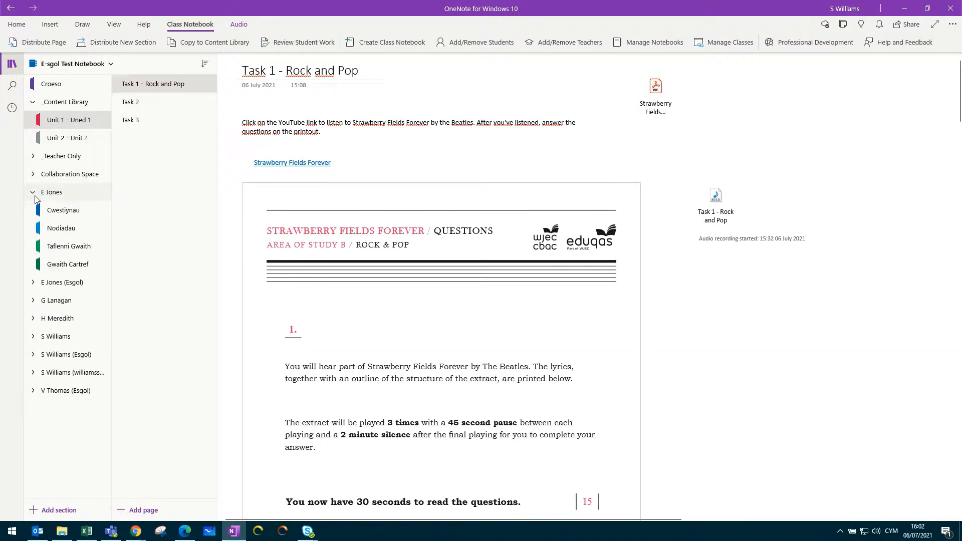
pyautogui.click(34, 193)
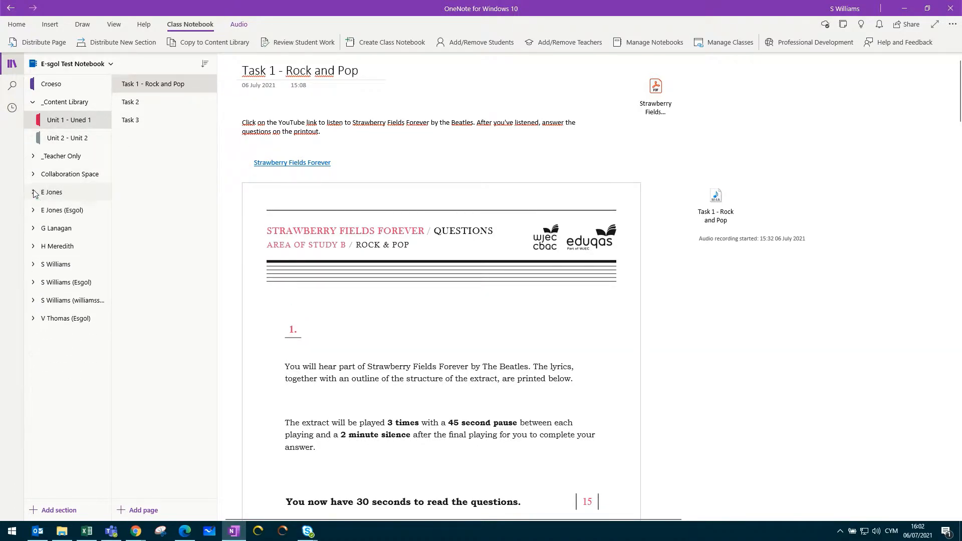
# Step: Sync only the E-sgol Test Notebook and look over the sections of the third listed student
pyautogui.rightClick(74, 64)
pyautogui.click(126, 89)
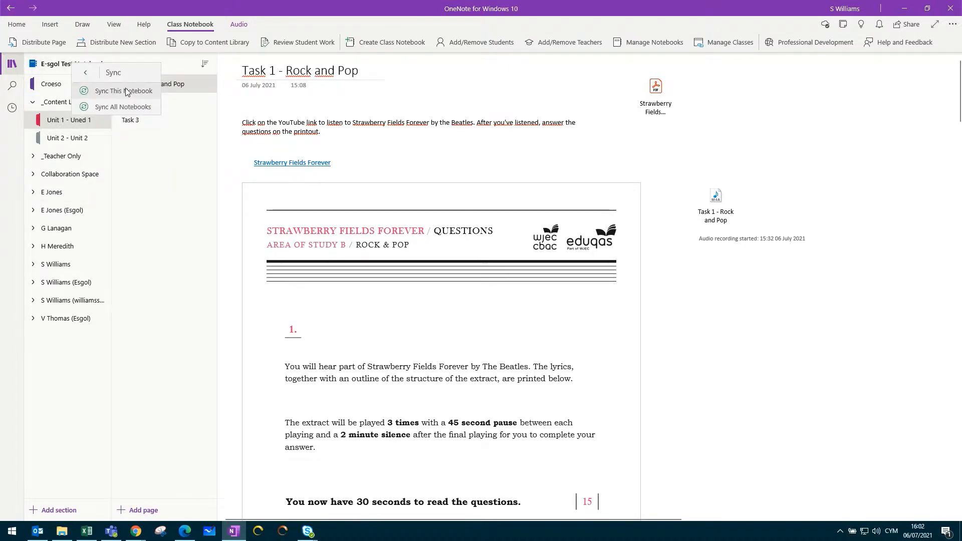
pyautogui.click(132, 89)
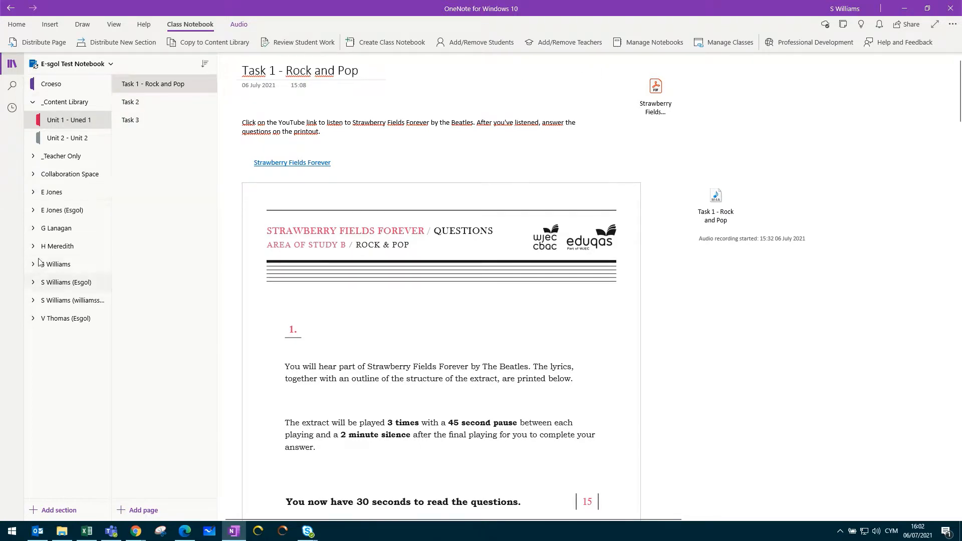
pyautogui.click(33, 229)
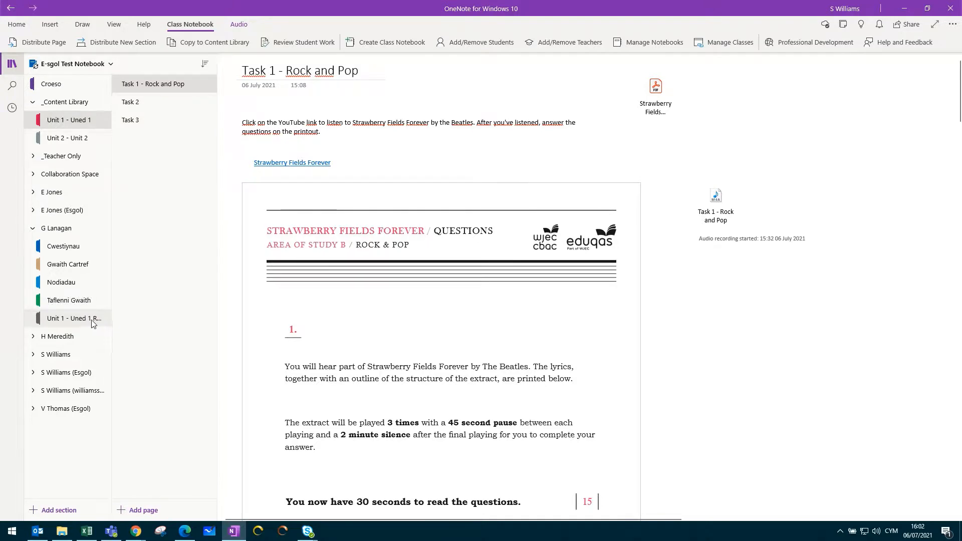
pyautogui.moveTo(91, 325); pyautogui.dragTo(33, 233)
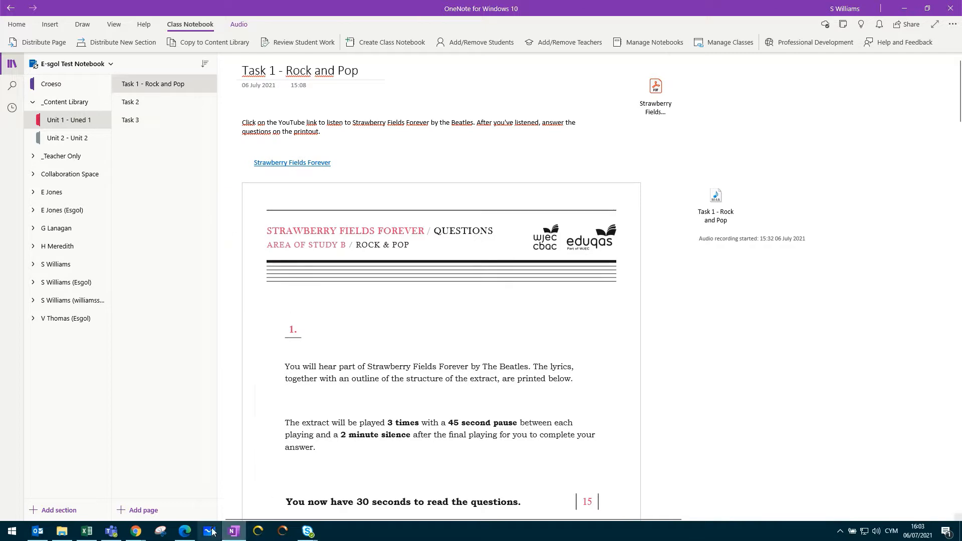
# Step: Switch to Teams and view Task 1 - Rock and Pop in the first listed student's Taflenni Gwaith section of the class notebook
pyautogui.click(113, 531)
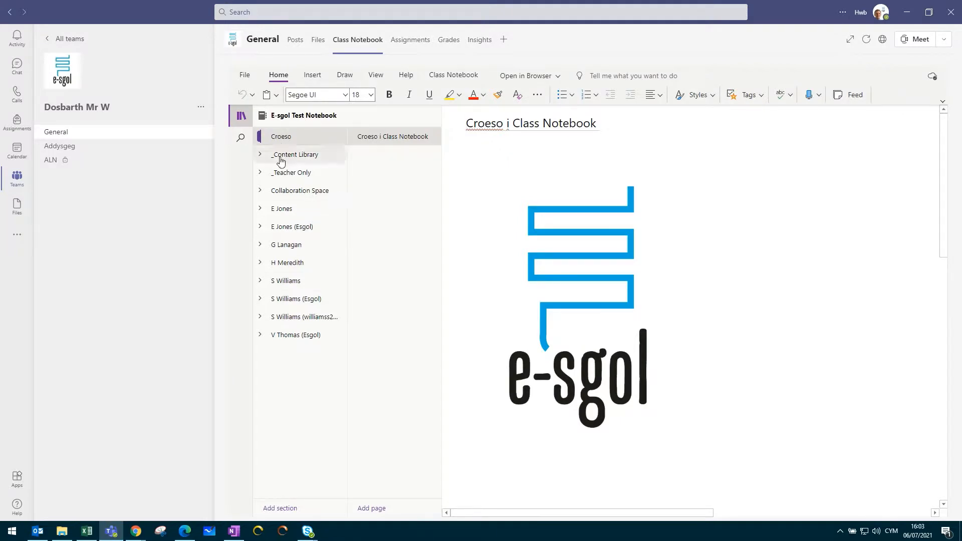
pyautogui.click(261, 209)
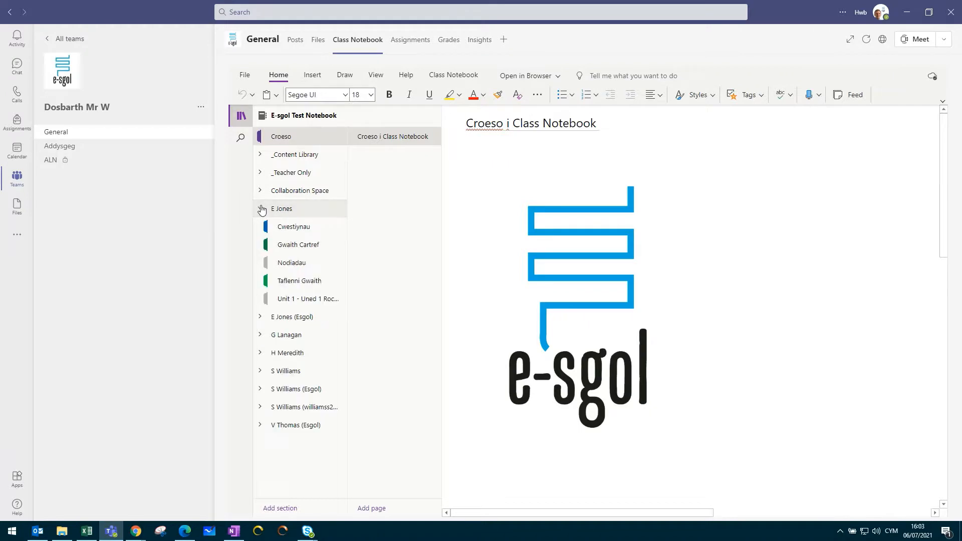
pyautogui.click(323, 290)
pyautogui.click(381, 317)
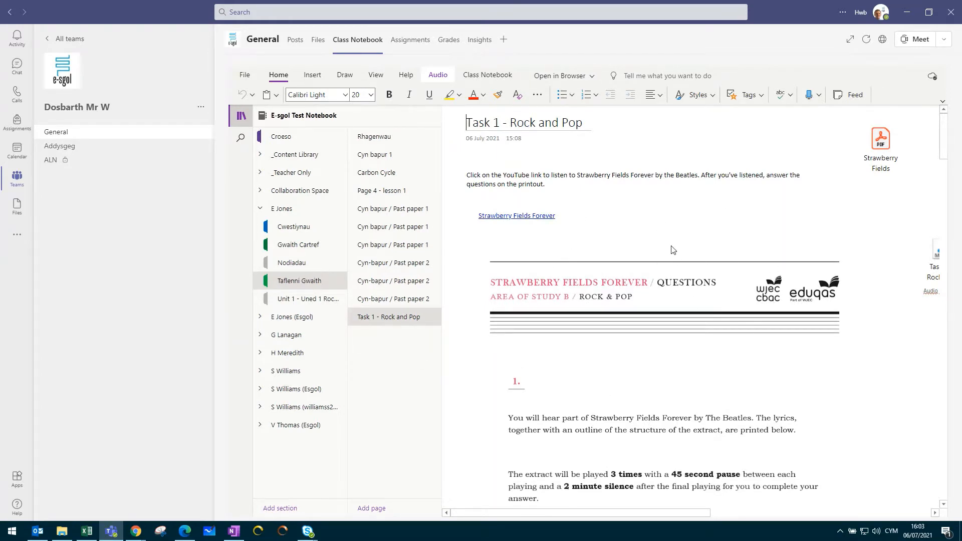
# Step: Return to OneNote, open the first listed student's Taflenni Gwaith section, and look over the drawing and insertion tools for completing the task
pyautogui.click(233, 531)
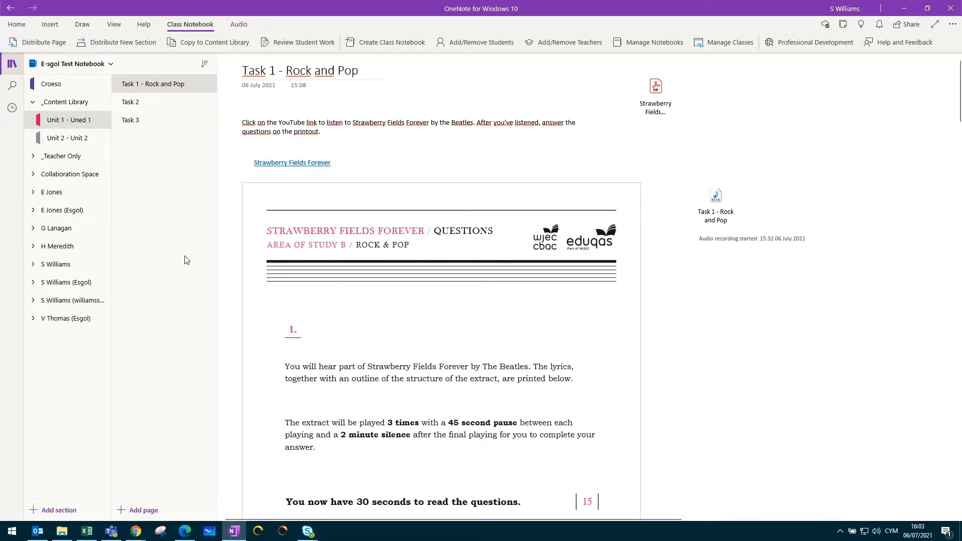
pyautogui.click(34, 193)
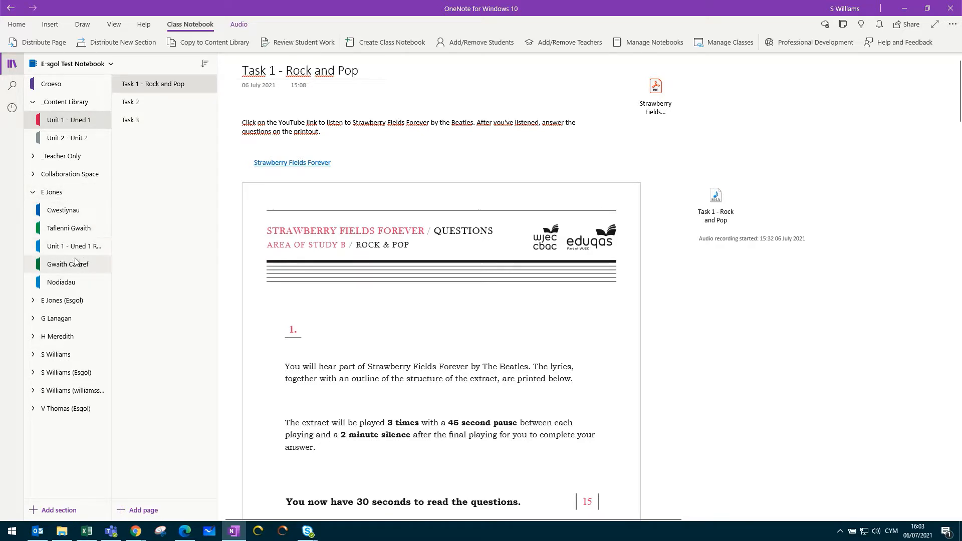
pyautogui.click(78, 233)
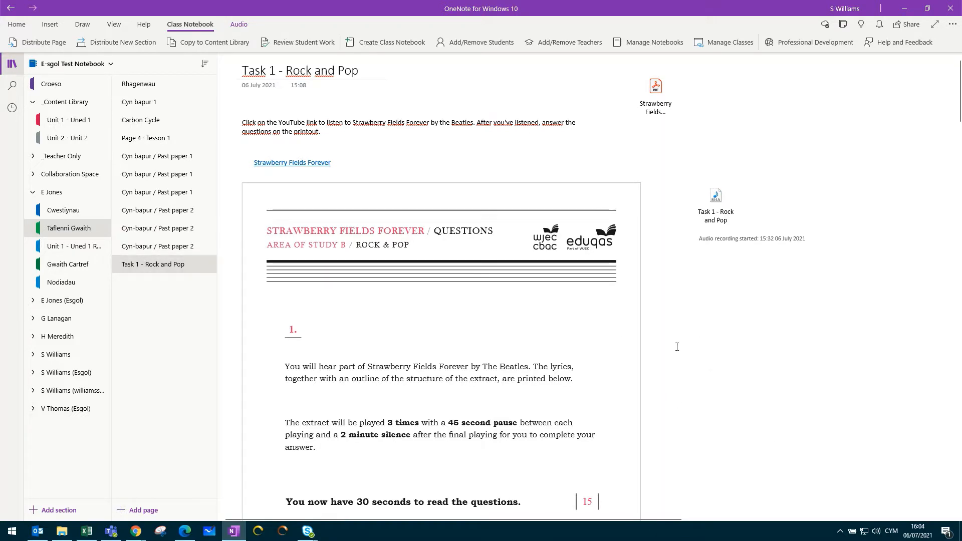
pyautogui.click(82, 24)
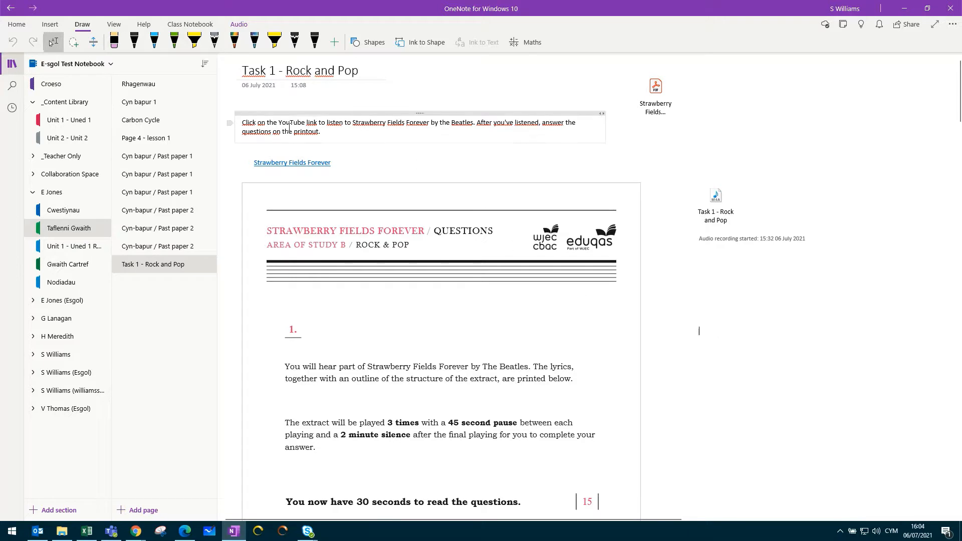
pyautogui.click(50, 25)
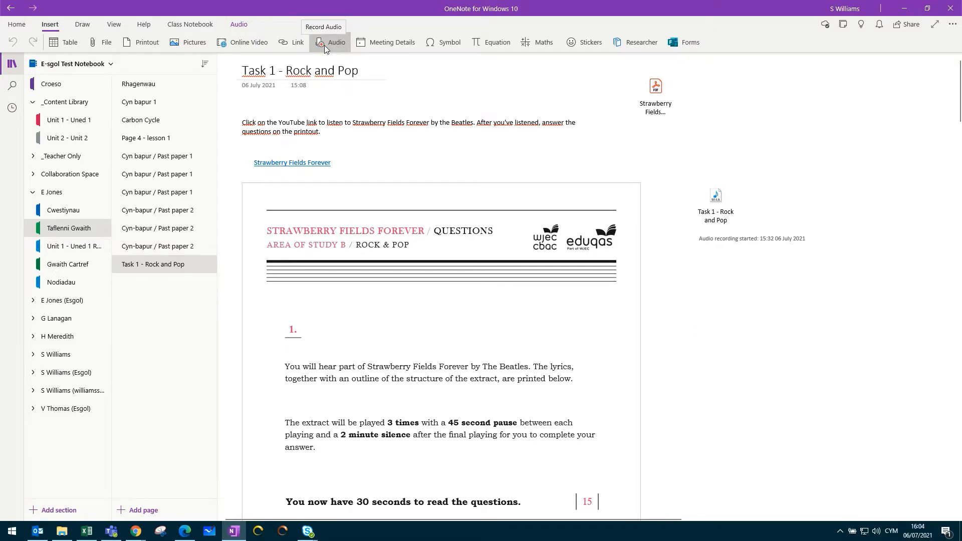
pyautogui.click(73, 195)
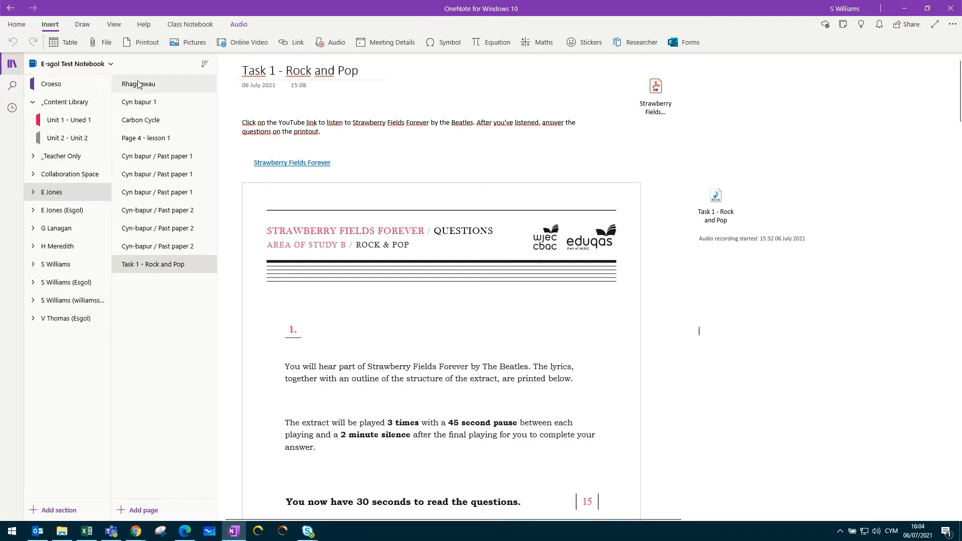
# Step: Start a Review Student Work session for the Task 1 - Rock and Pop page in the Taflenni Gwaith section
pyautogui.click(195, 29)
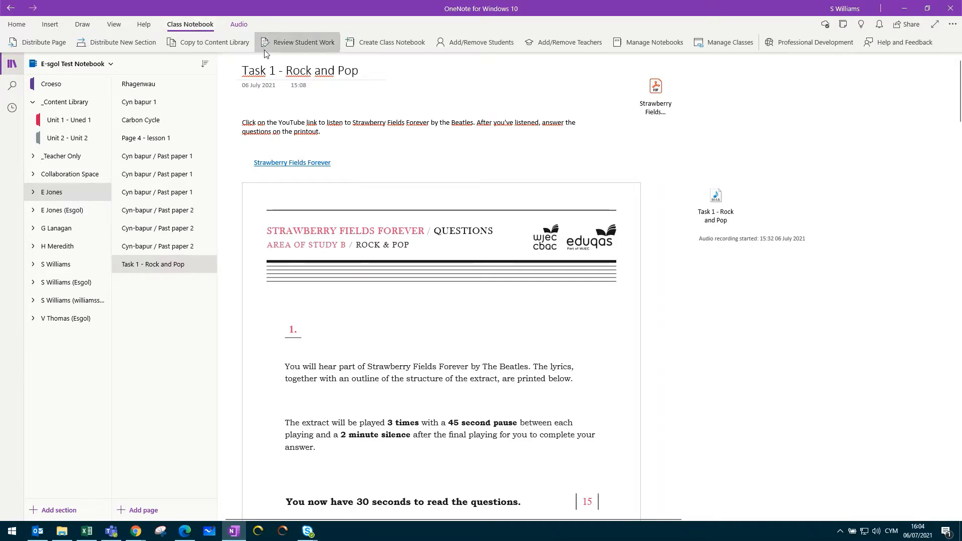
pyautogui.click(313, 45)
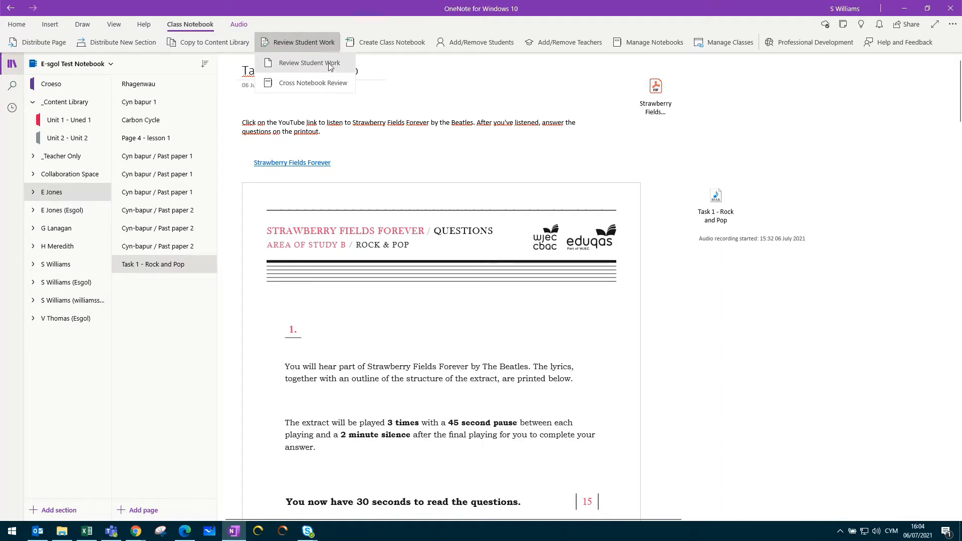
pyautogui.click(329, 64)
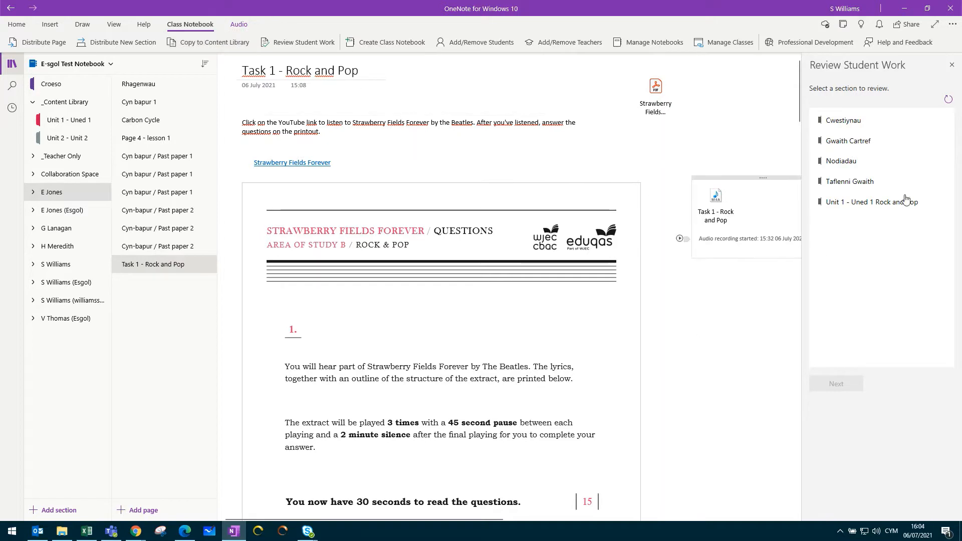
pyautogui.click(875, 185)
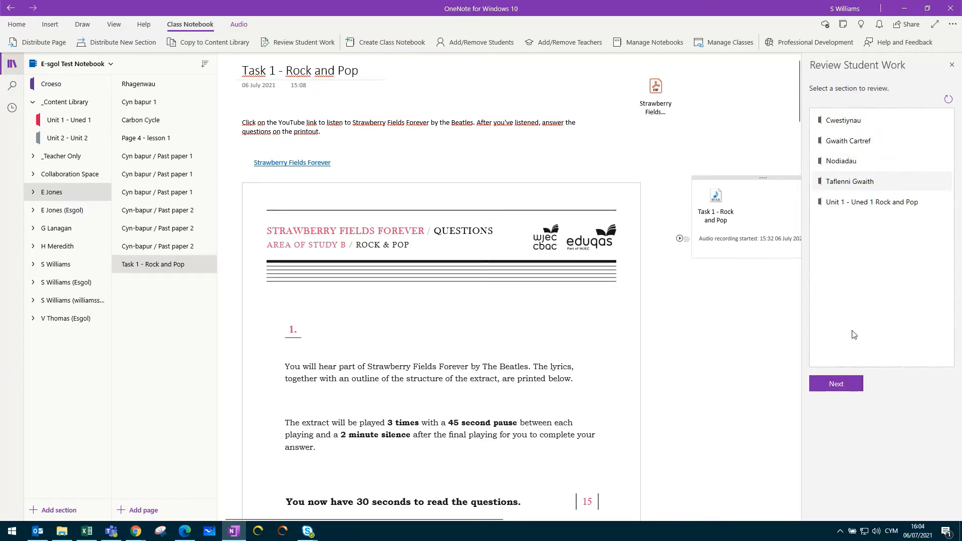
pyautogui.click(844, 384)
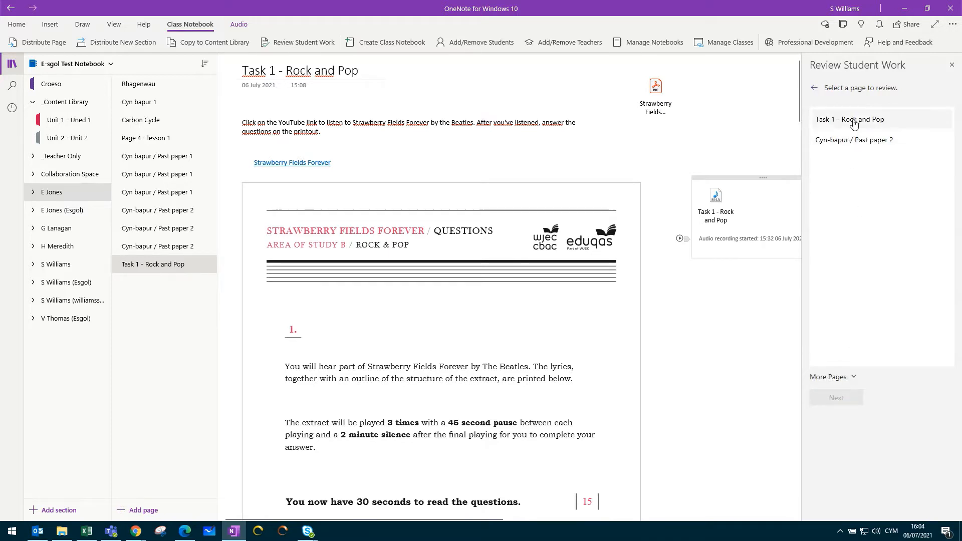
pyautogui.click(891, 123)
pyautogui.click(843, 397)
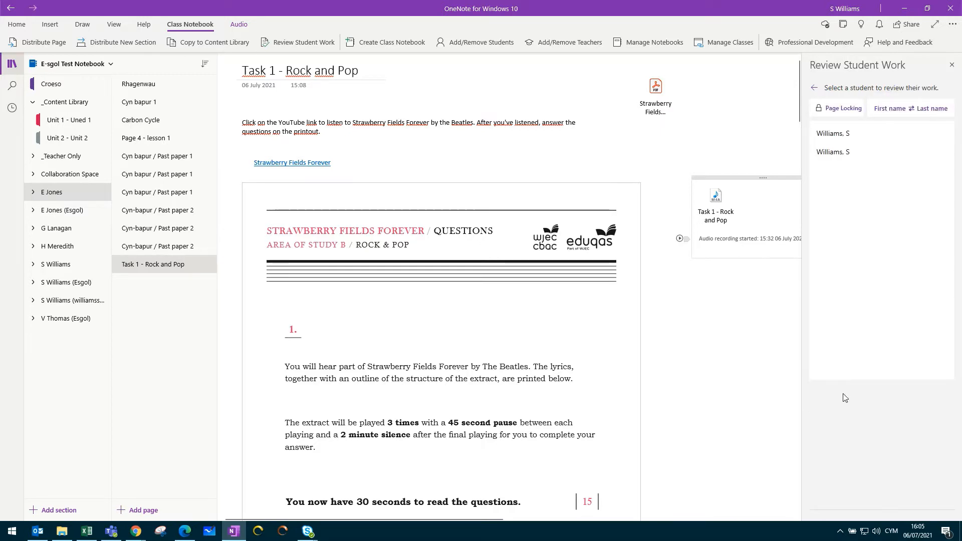
# Step: Go back and forth between the two listed students' Task 1 - Rock and Pop pages in the review
pyautogui.click(833, 151)
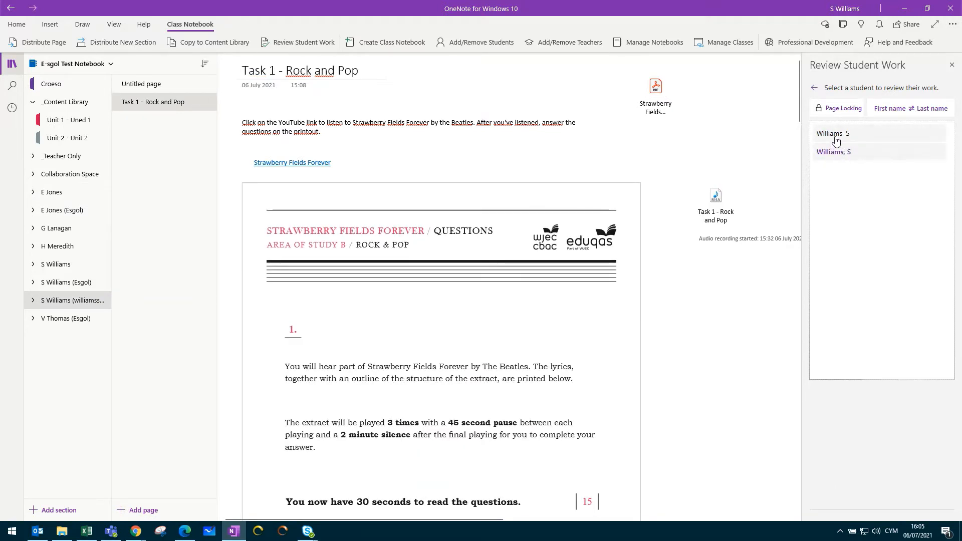
pyautogui.click(836, 137)
pyautogui.click(840, 159)
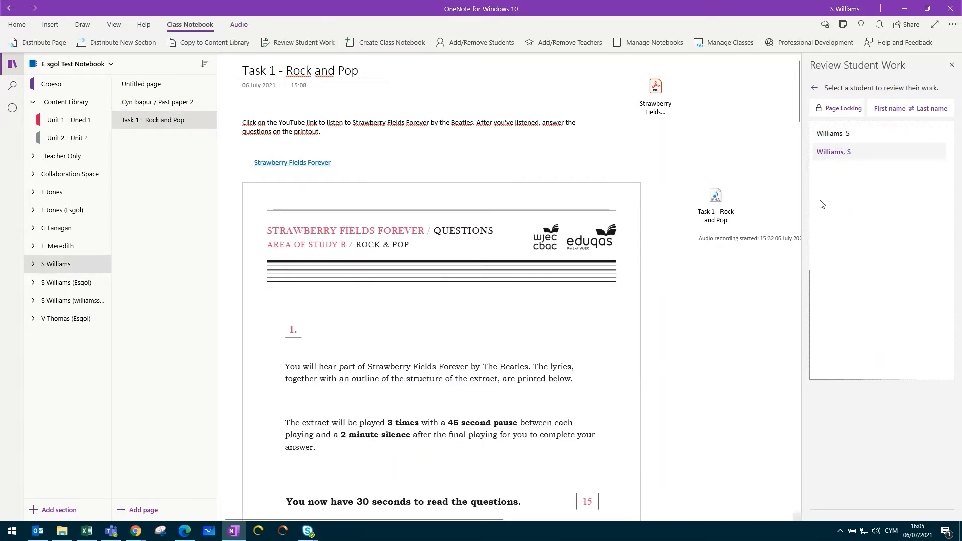
pyautogui.click(855, 143)
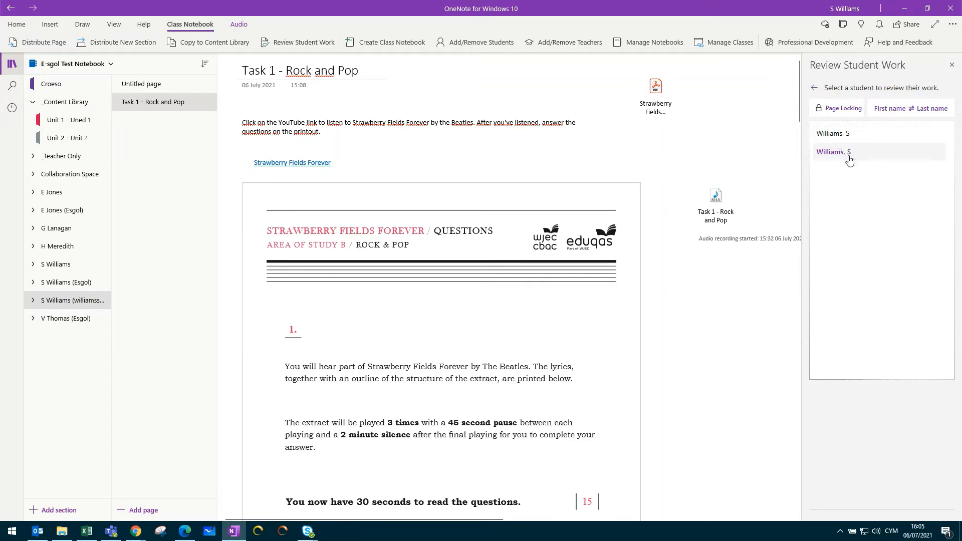
pyautogui.click(845, 136)
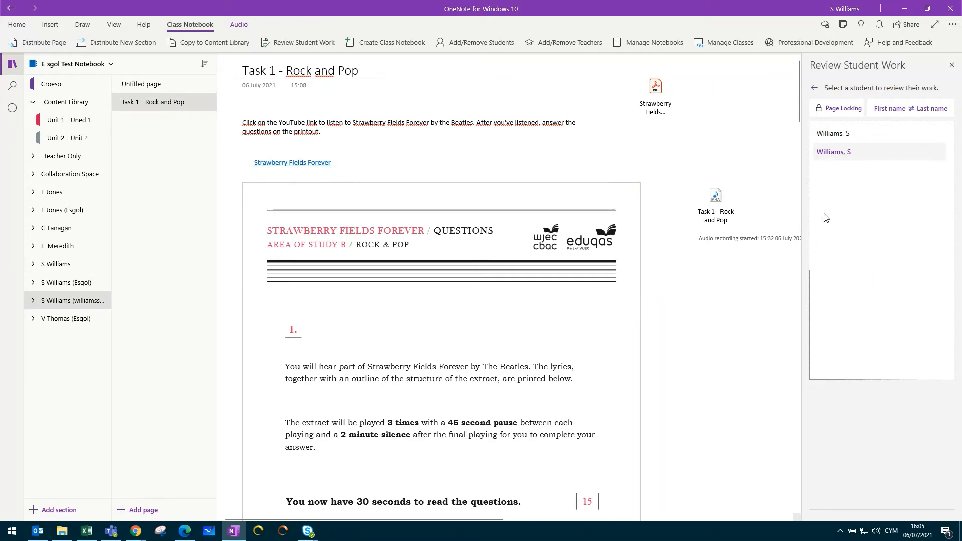
# Step: Lock the Task 1 - Rock and Pop page for all listed students
pyautogui.click(836, 110)
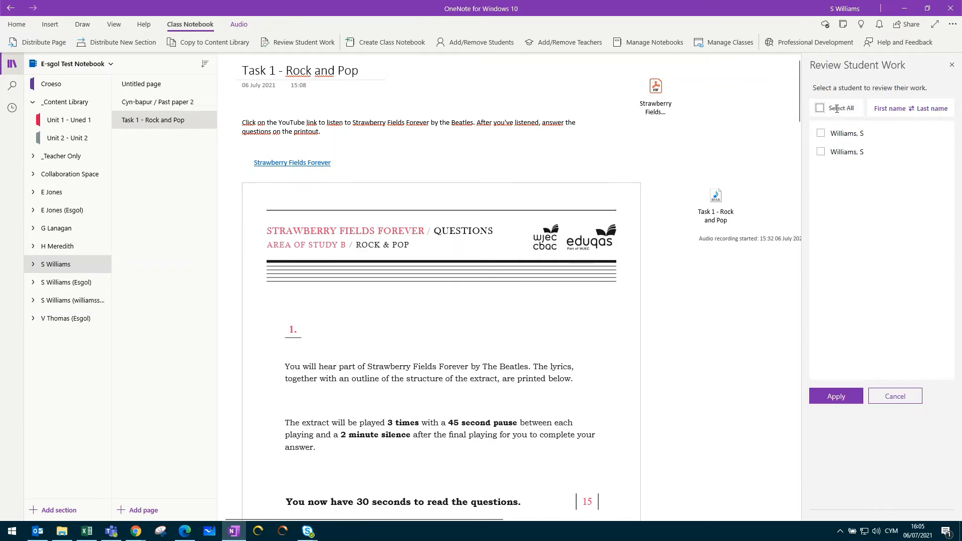
pyautogui.click(819, 108)
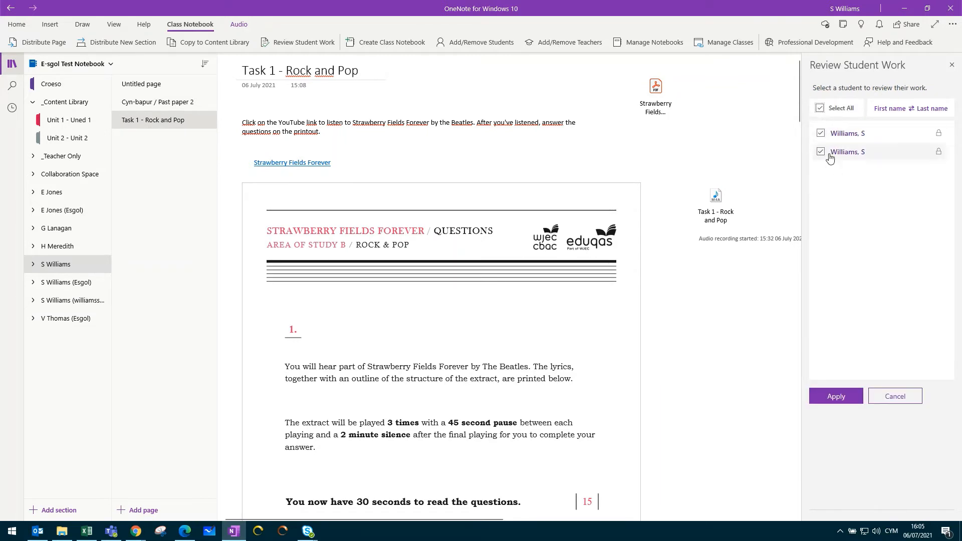
pyautogui.click(838, 395)
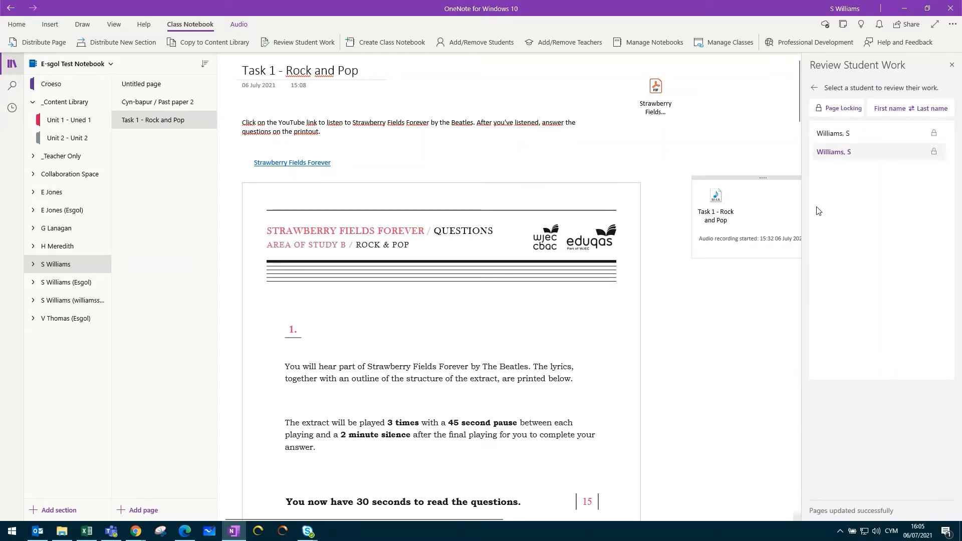
# Step: Unlock the Task 1 - Rock and Pop page for both listed students
pyautogui.click(834, 110)
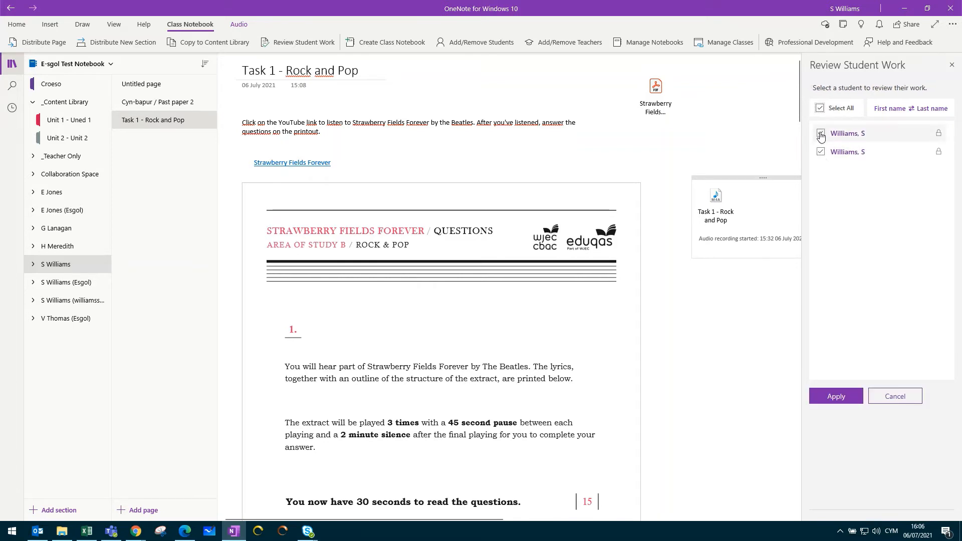
pyautogui.click(821, 134)
pyautogui.click(821, 152)
pyautogui.click(828, 399)
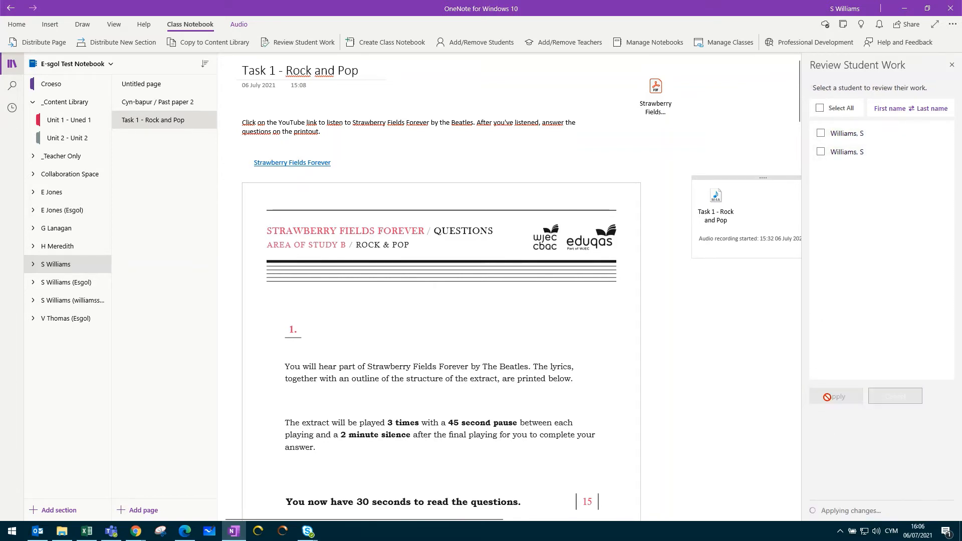
# Step: Close the student work review and view the Croeso i Class Notebook page in the Croeso section
pyautogui.click(953, 66)
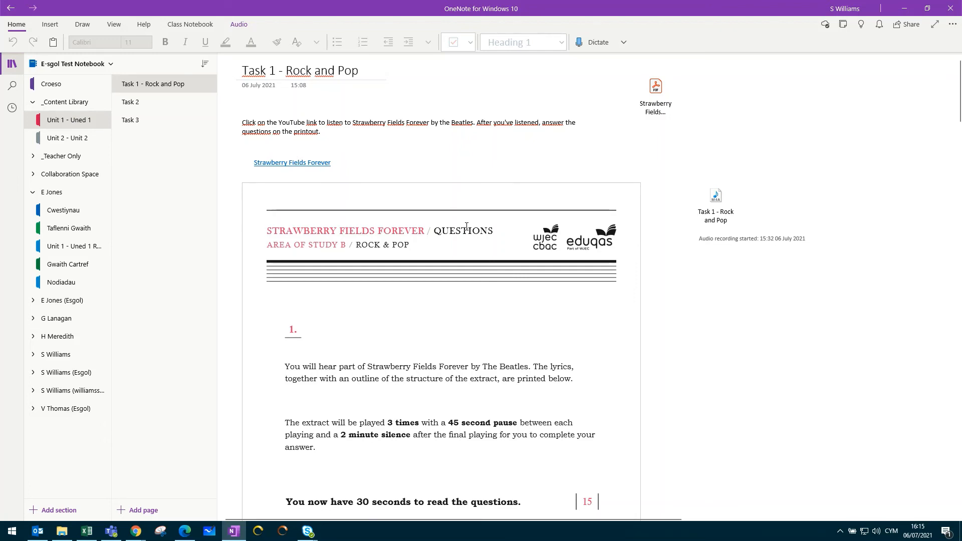
pyautogui.click(69, 86)
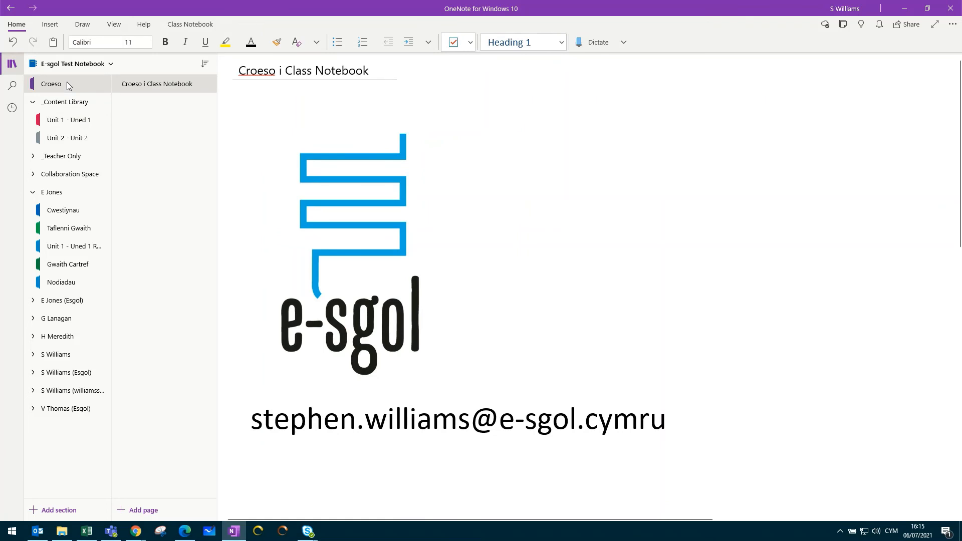